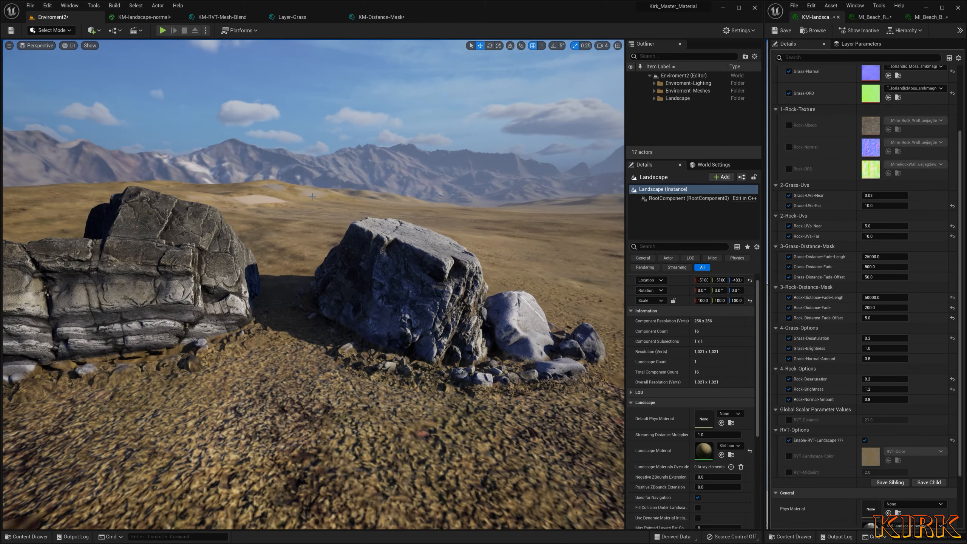
- Set Rock-UVs-Near to 1 in the landscape material instance and check the ground from another viewpoint
mouse_move(306, 204)
right_down()
mouse_move(228, 201)
mouse_move(304, 202)
right_up()
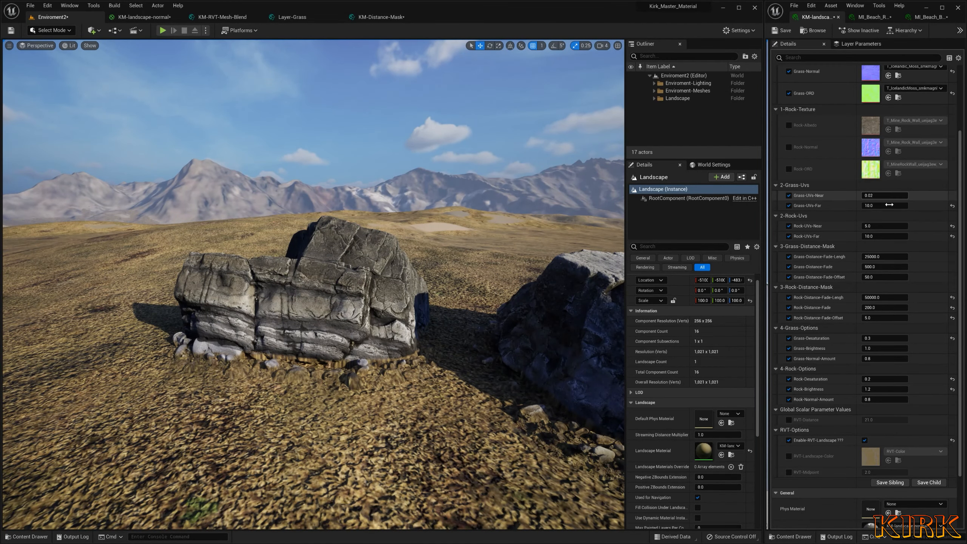
click(887, 227)
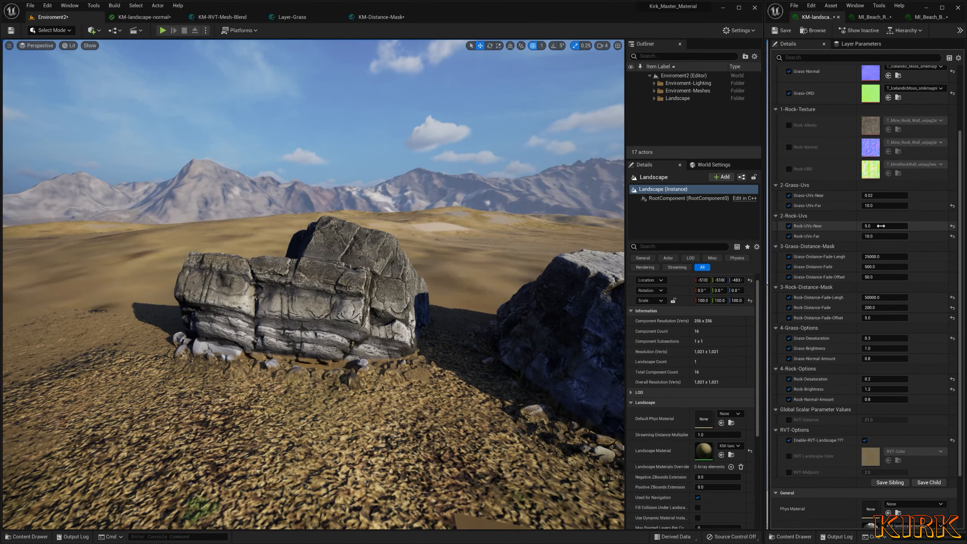
text(1)
key(Return)
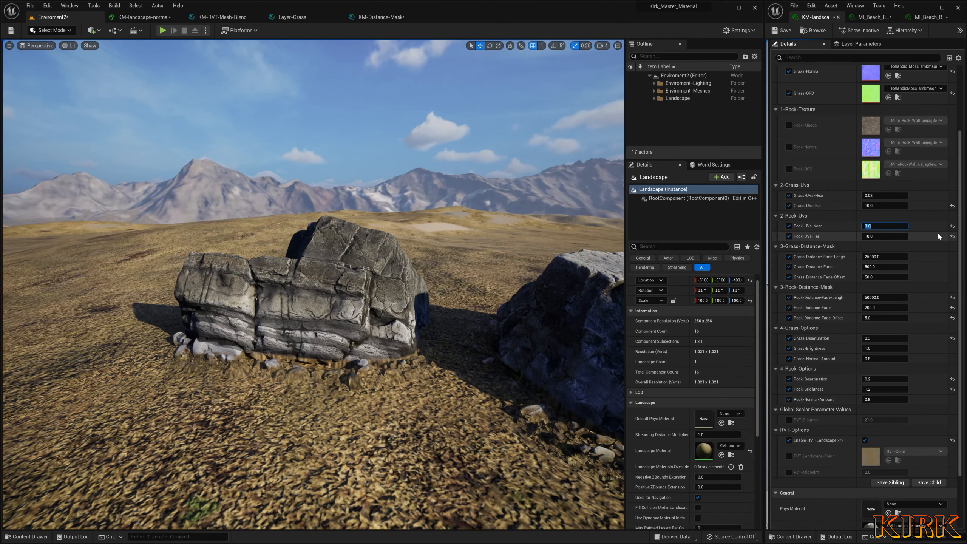
right_drag(381, 236, 171, 240)
right_drag(506, 198, 424, 194)
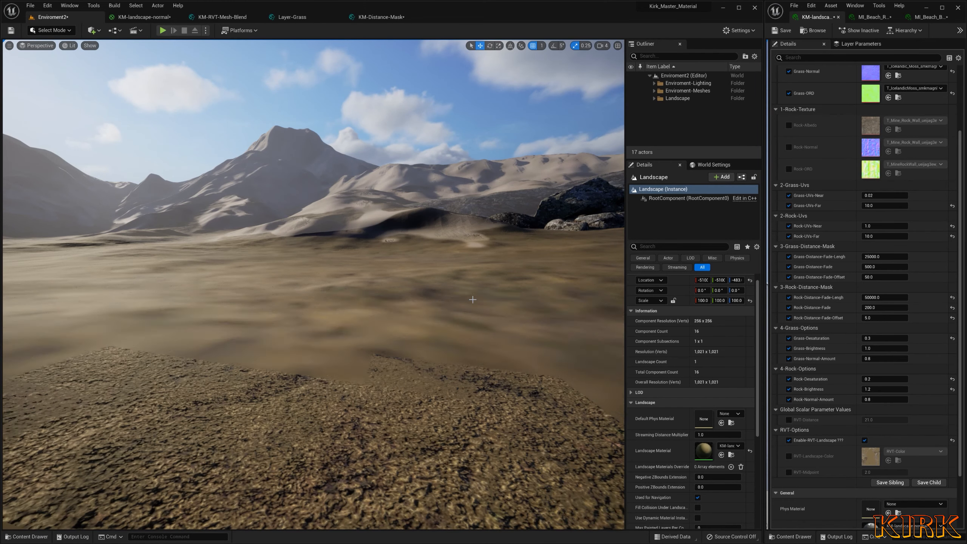
- Look through the open KM-Distance-Mask, KM-landscape-normal, KM-RVT-Mesh-Blend and Layer-Grass assets and return to the Enviroment2 level
click(394, 17)
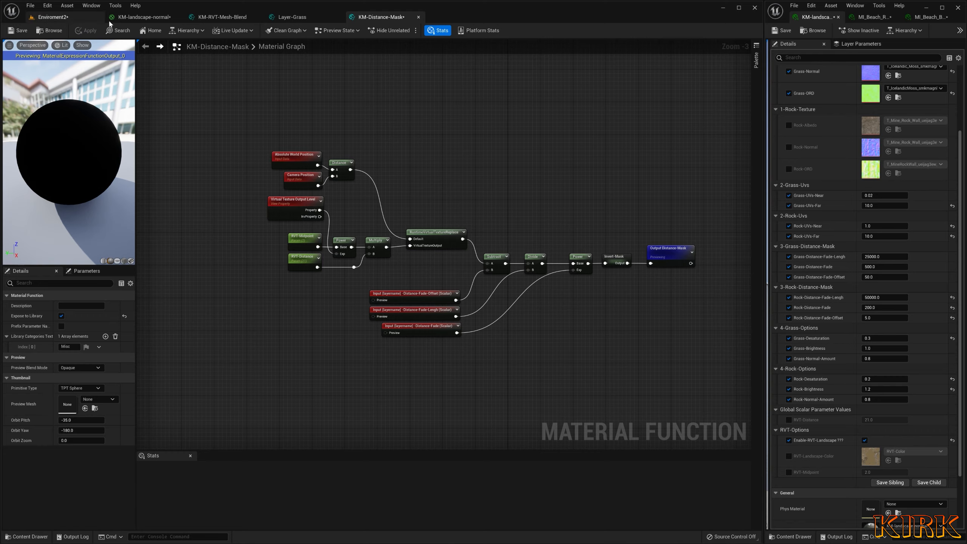
click(144, 17)
click(229, 17)
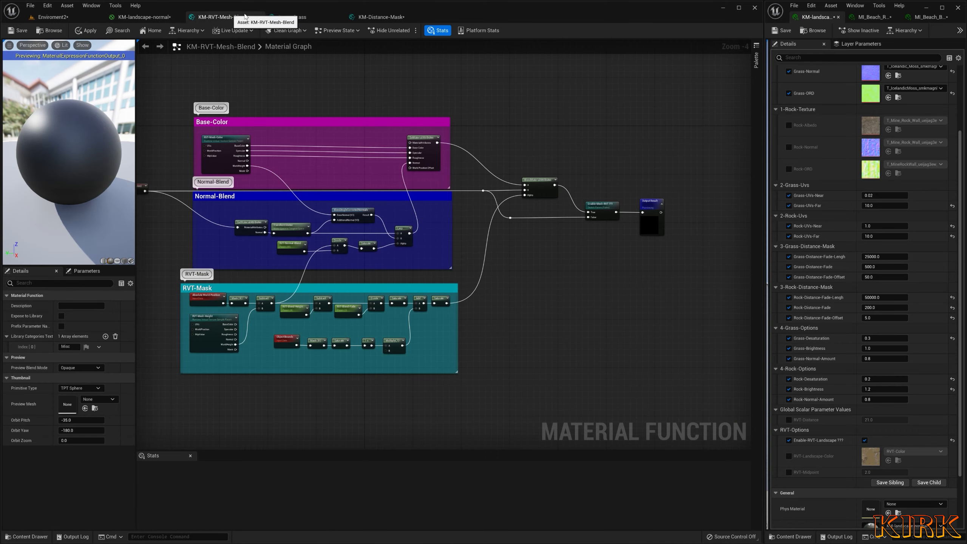
click(304, 17)
click(367, 16)
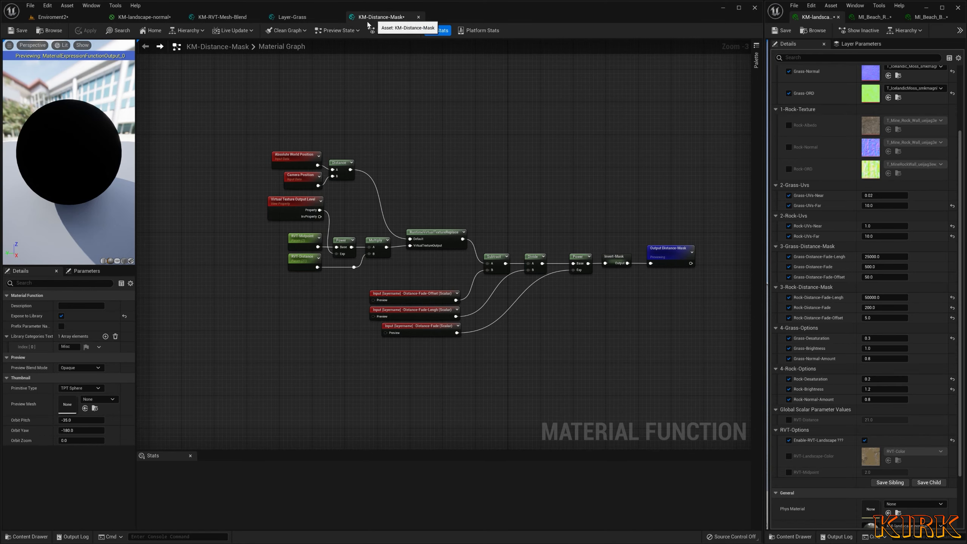
click(96, 16)
right_drag(406, 218, 473, 212)
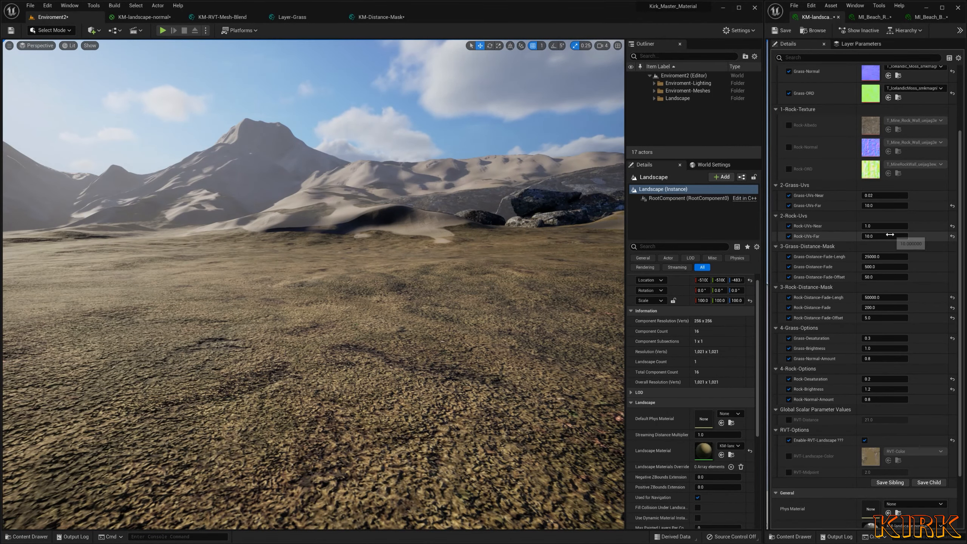
- Reset Rock-UVs-Far to its default and try Rock-UVs-Near values of 5 and 2
click(952, 236)
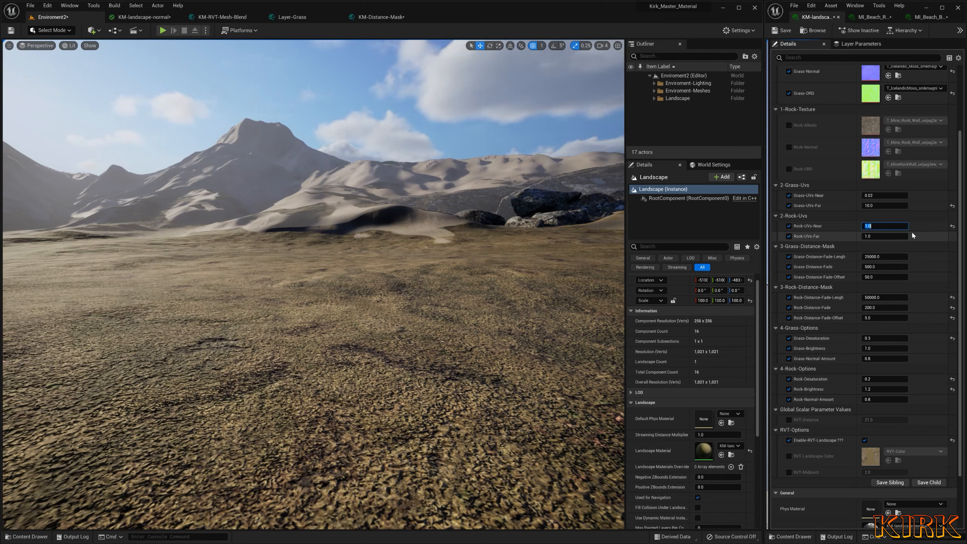
text(5)
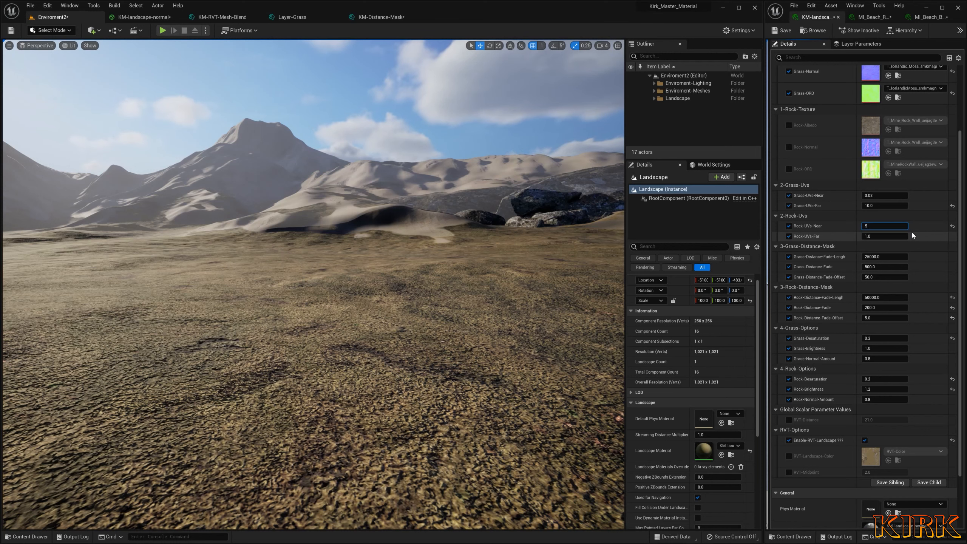
key(Return)
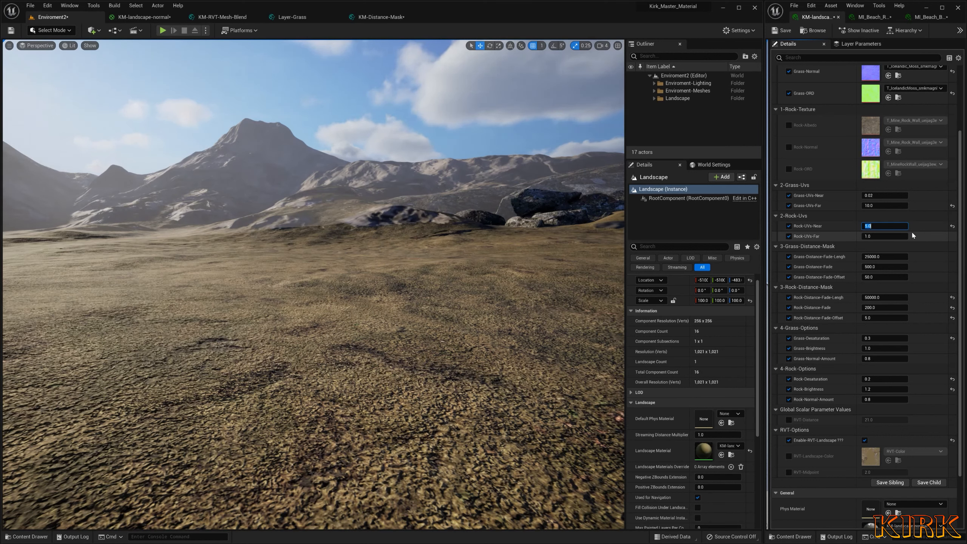
text(2)
key(Return)
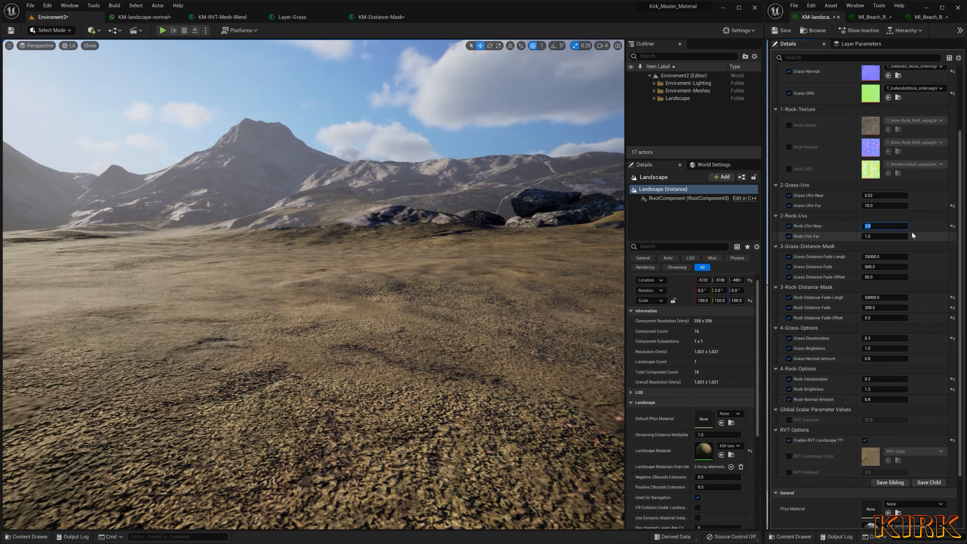
text(5)
key(Return)
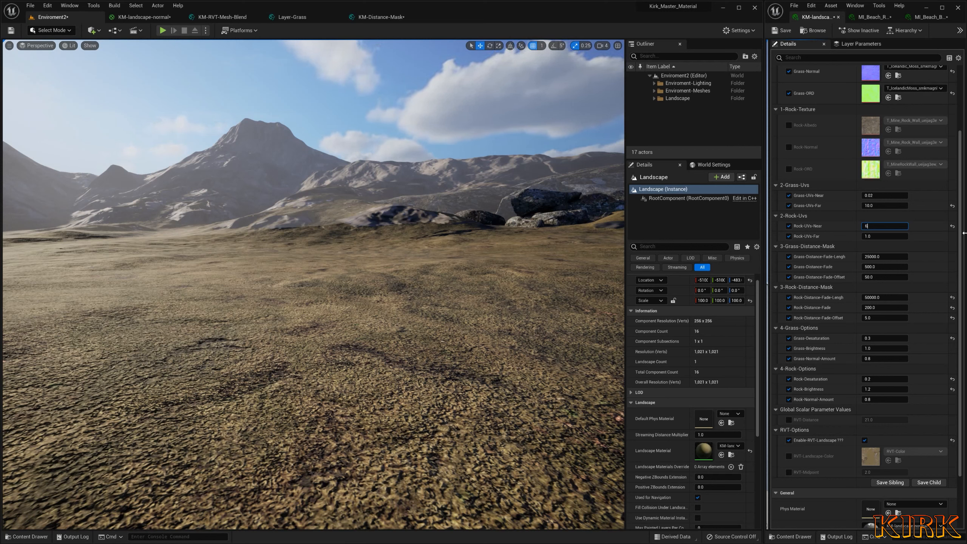
- Compare Rock-UVs-Near at 5 and 20, and settle on 1
key(Return)
text(5)
key(Return)
key(Return)
text(20)
key(Return)
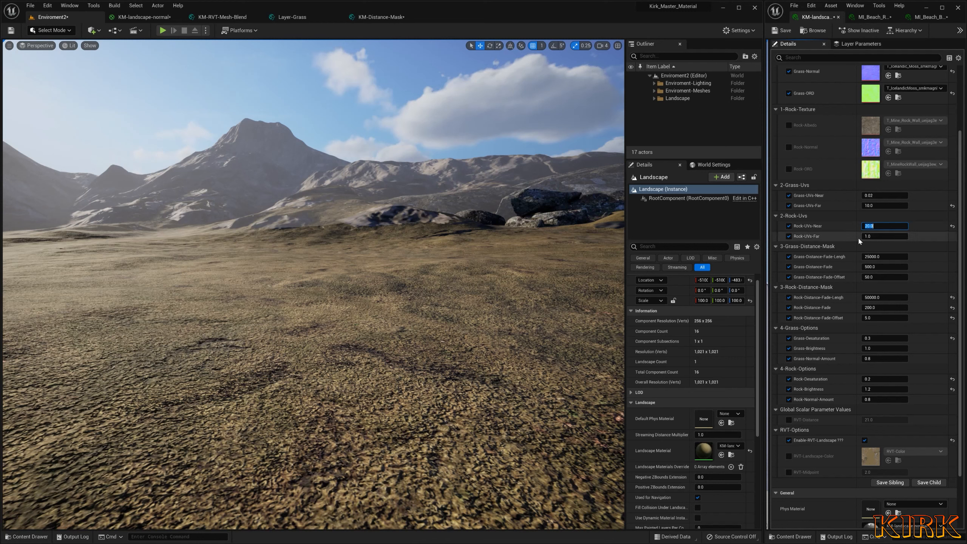
text(1)
key(Tab)
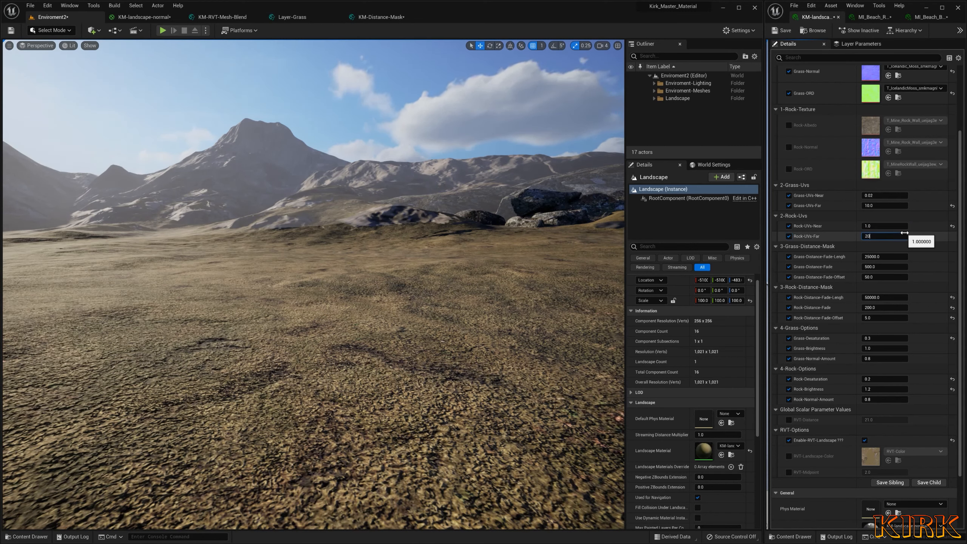
- Try Rock-UVs-Far at 20, 30 and 0.001 to compare the distant rock tiling
text(20)
key(Return)
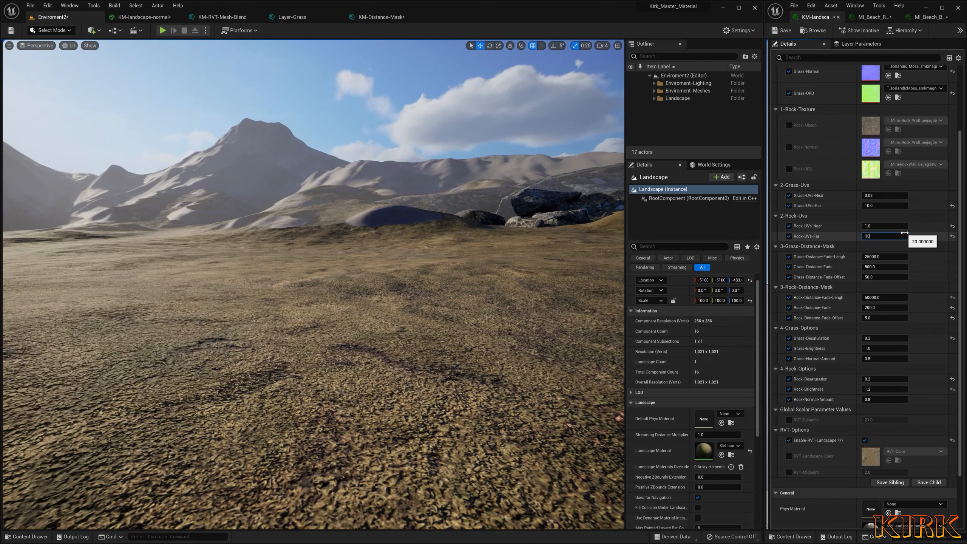
key(Return)
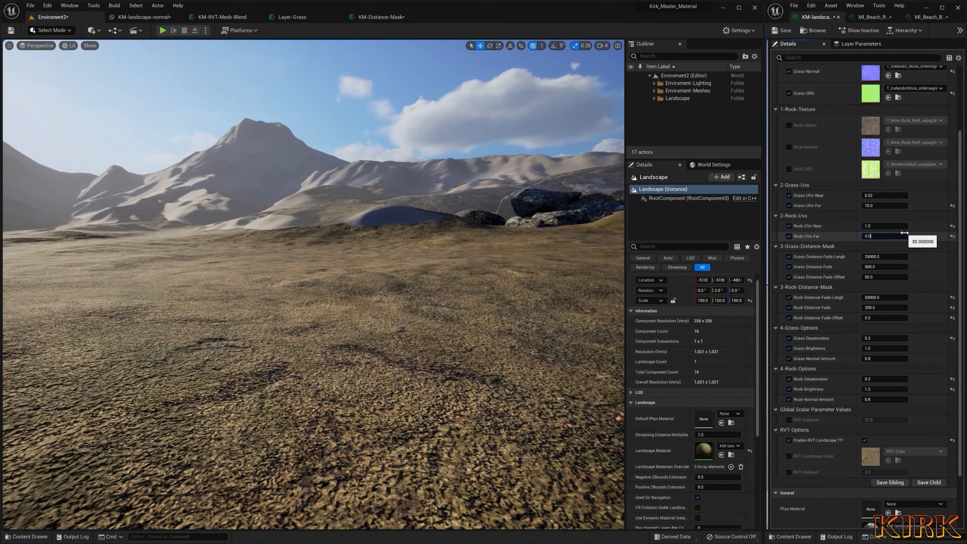
key(Return)
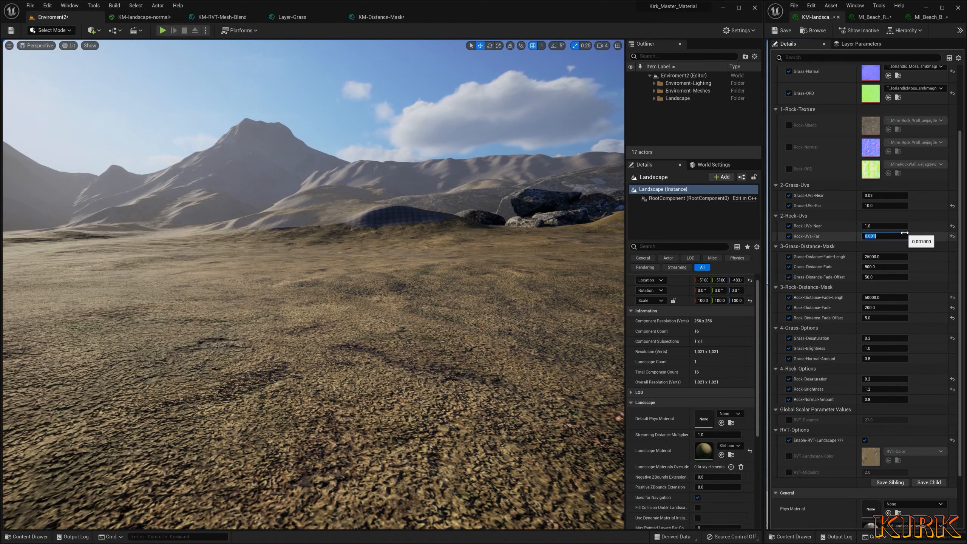
- Refine Rock-UVs-Far through 0.08 and 0.06, and settle on 0.04
text(0.08)
key(Return)
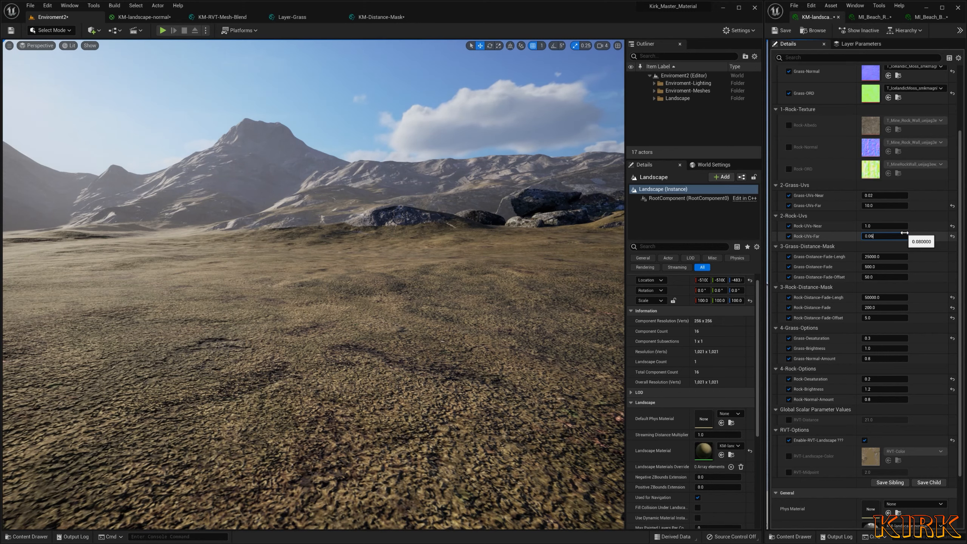
text(0.06)
key(Return)
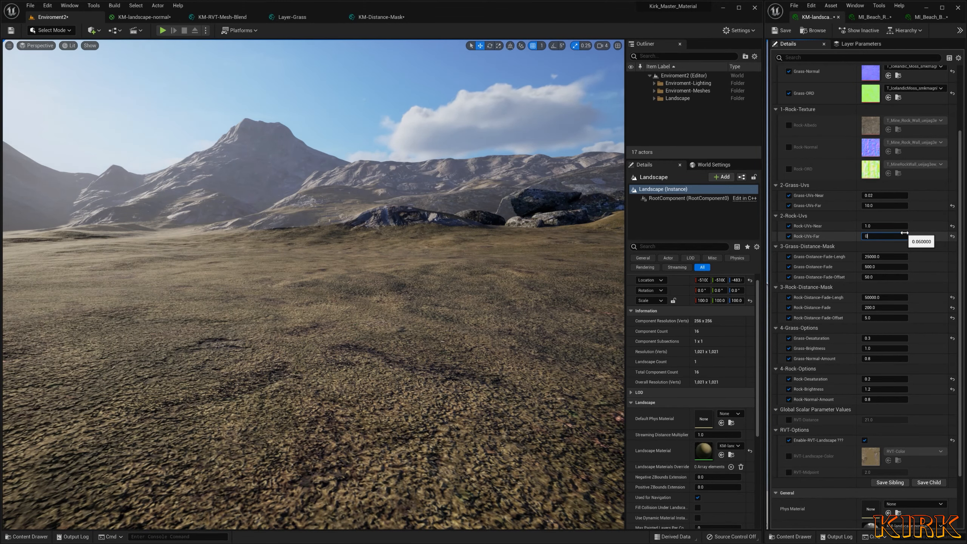
text(0.04)
key(Return)
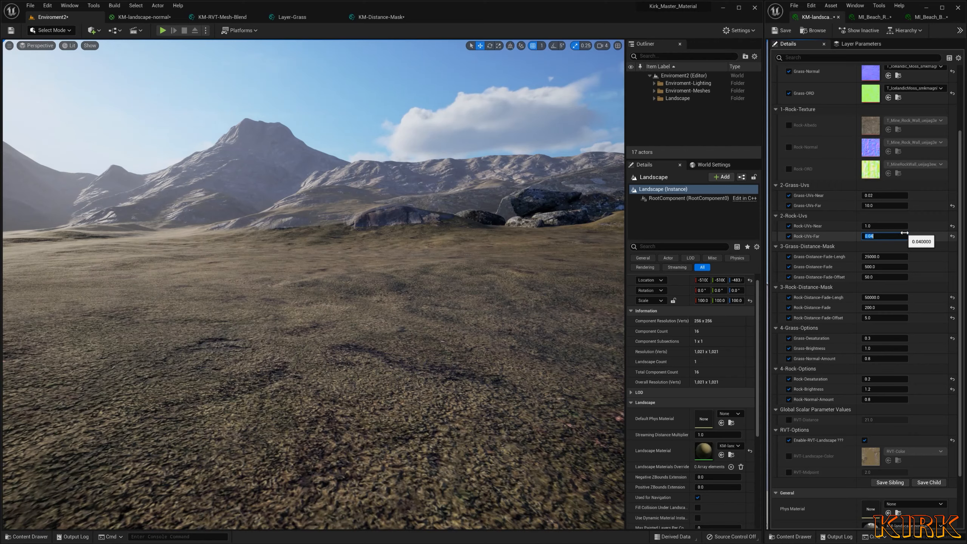
- Fly across the landscape to the rocks and examine the terrain texturing near and far
key(w)
right_drag(443, 229, 493, 239)
key(w)
key(w)
key(s)
key(d)
key(w)
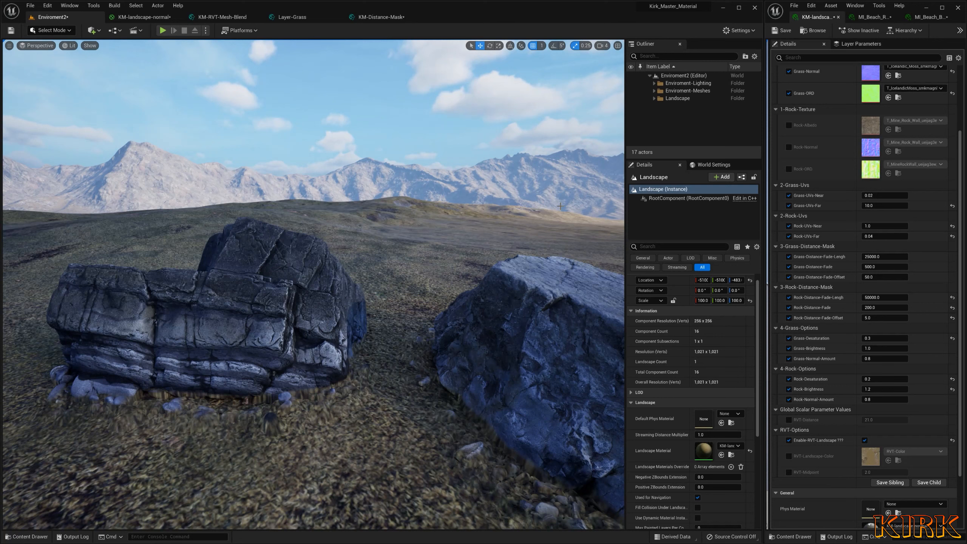
- Enable the RVT-Distance parameter override, try values of 10, 20 and 50, and set it to 100
click(788, 420)
text(10)
key(Return)
text(20)
key(Return)
text(50)
key(Return)
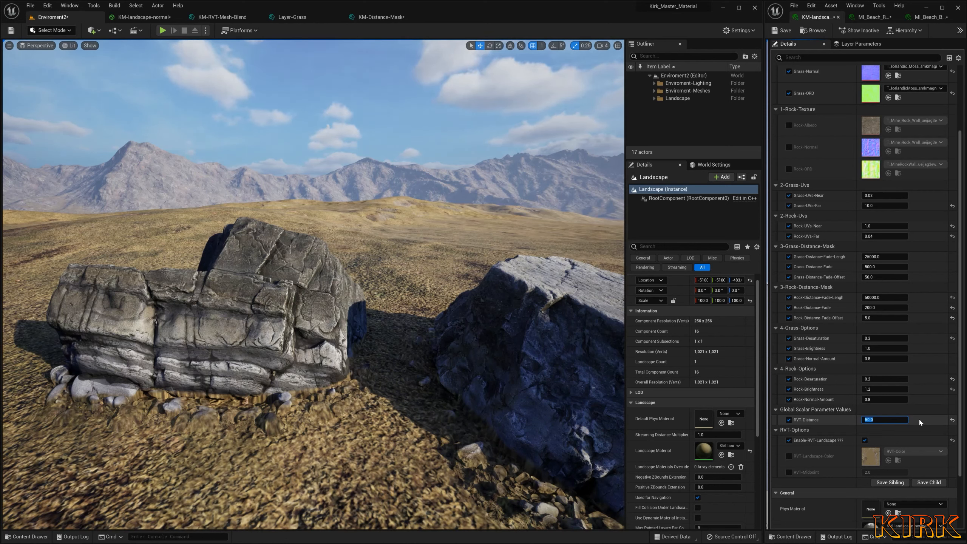
text(100)
key(Return)
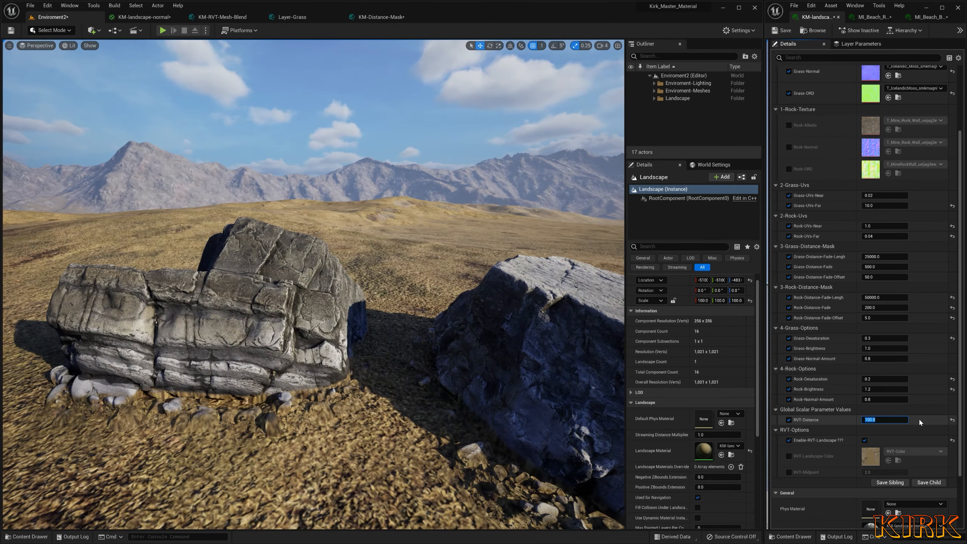
- Check the terrain and rock blending from several viewpoints and set RVT-Distance to 21
right_drag(593, 350, 335, 251)
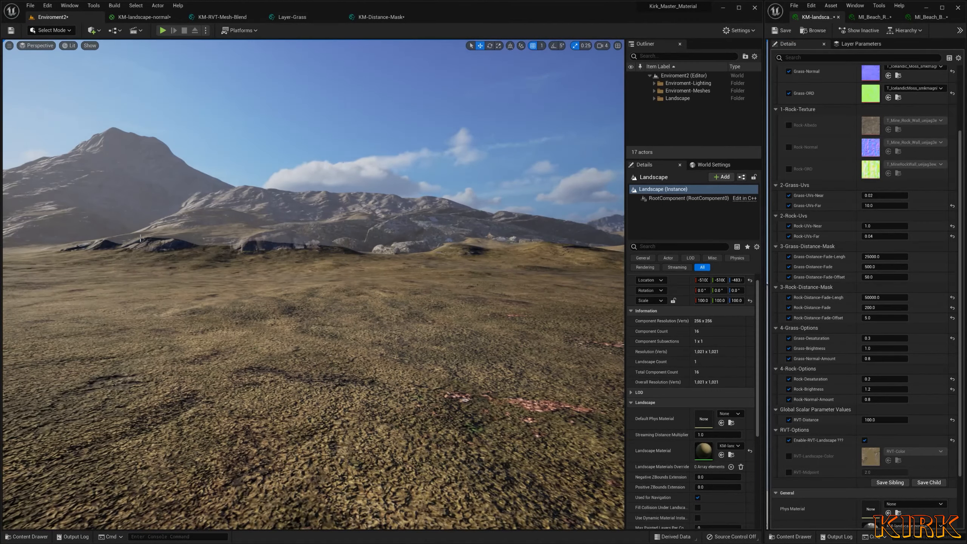
right_drag(306, 248, 395, 250)
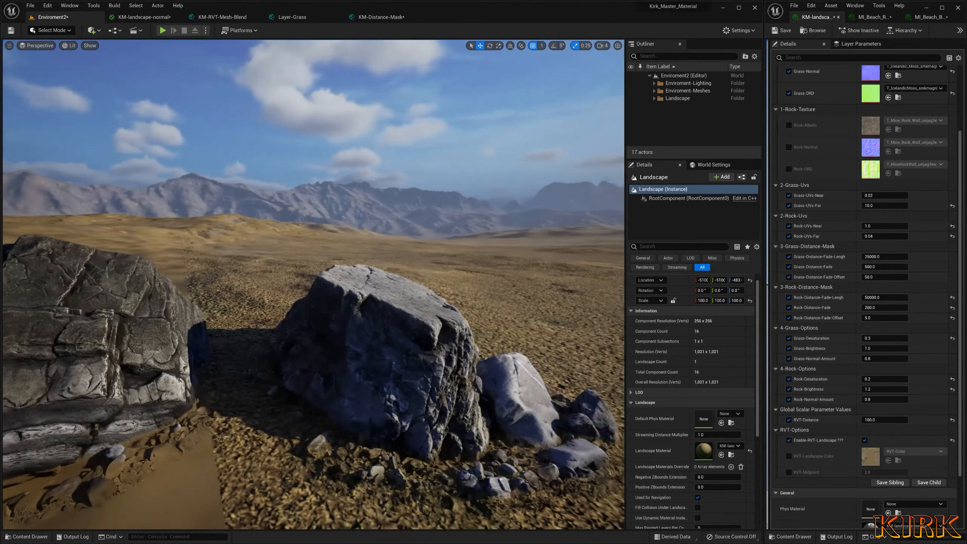
right_drag(312, 266, 536, 272)
key(d)
key(d)
key(d)
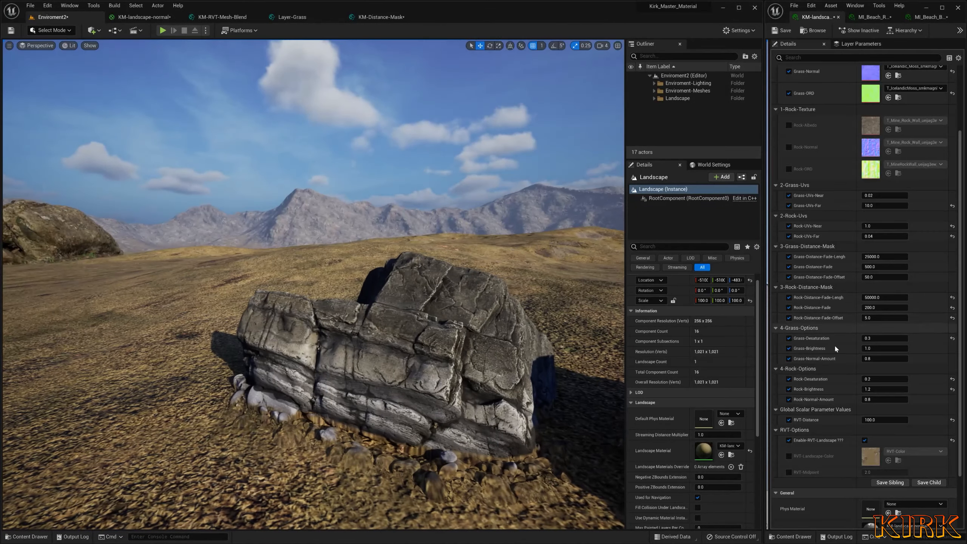
click(889, 420)
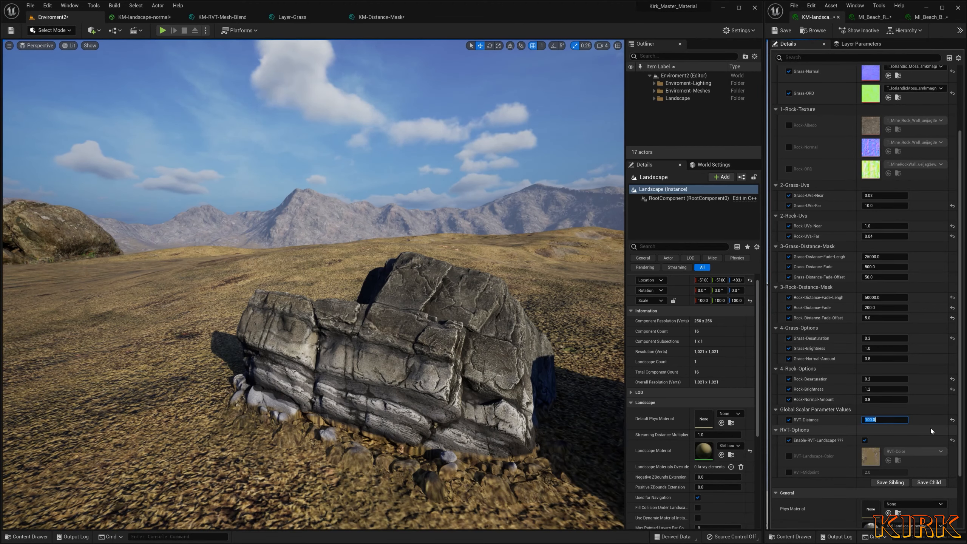
text(21)
key(Return)
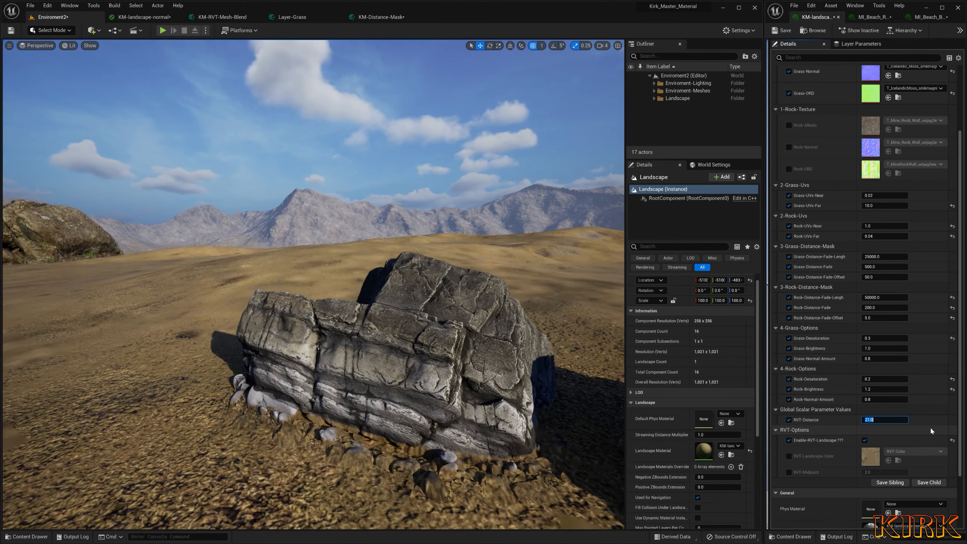
- Fly around the rocks to examine how their bases blend with the surrounding ground
right_drag(533, 286, 442, 315)
key(a)
key(d)
key(a)
key(w)
key(d)
key(a)
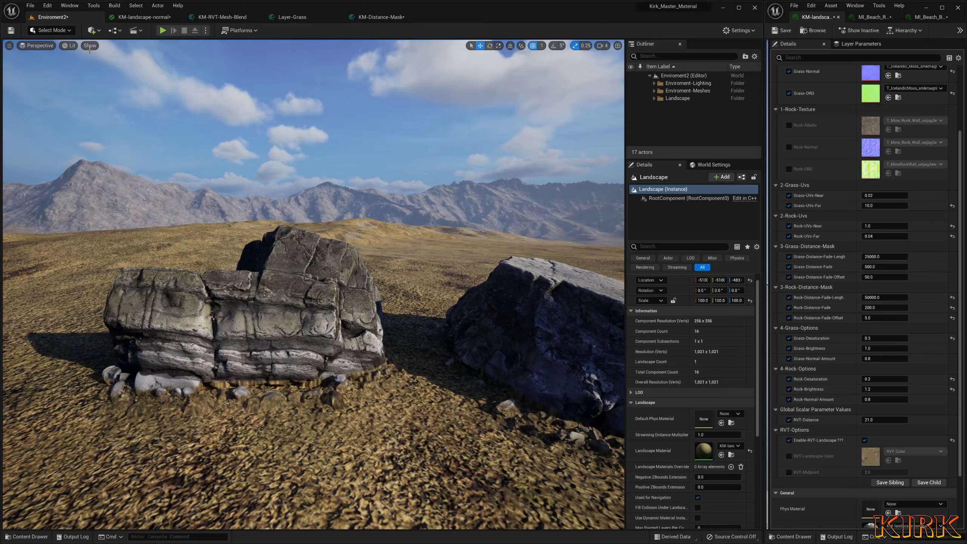
- Save the KM-Distance-Mask material function and return to the Enviroment2 level
click(389, 17)
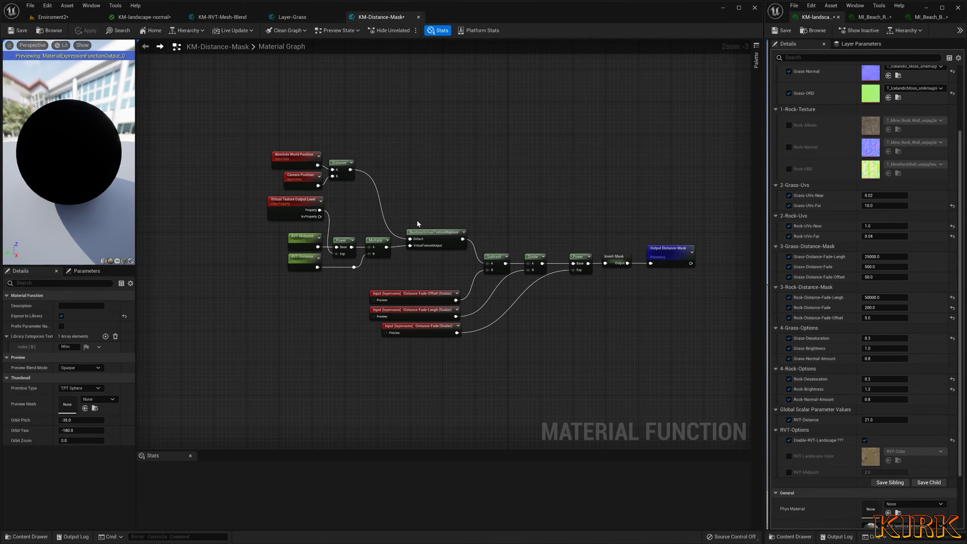
click(18, 30)
click(54, 17)
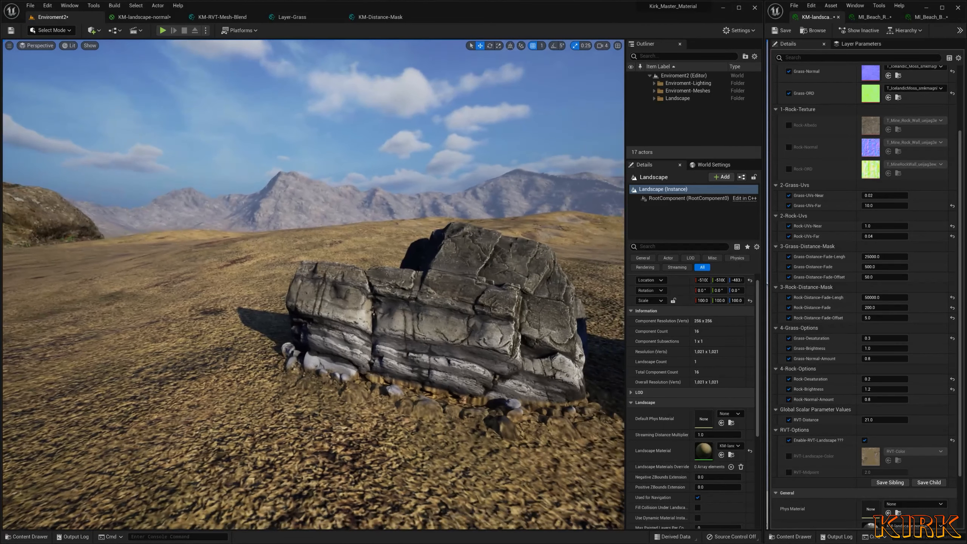
- Try Rock-UVs-Far values of 1, 3 and 50 in the landscape material instance
right_drag(312, 284, 295, 281)
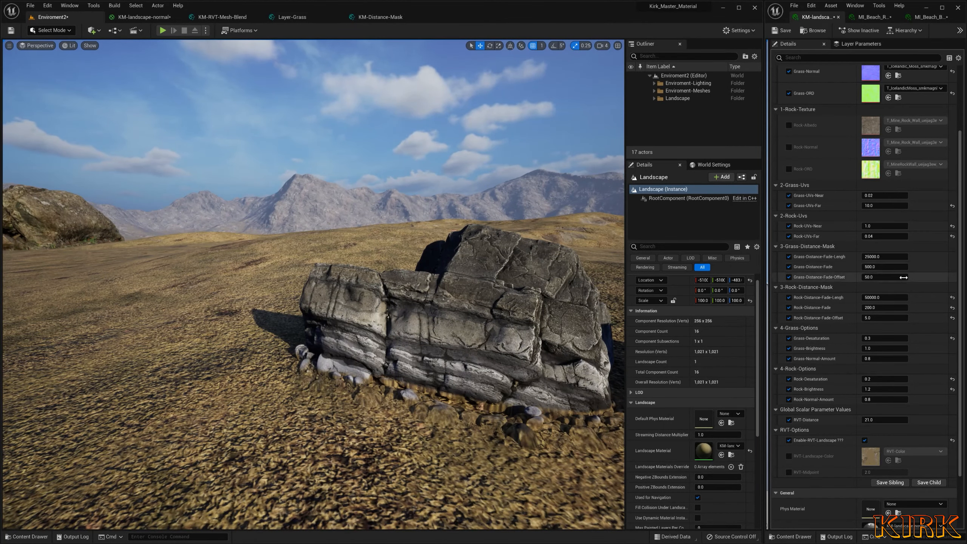
click(884, 236)
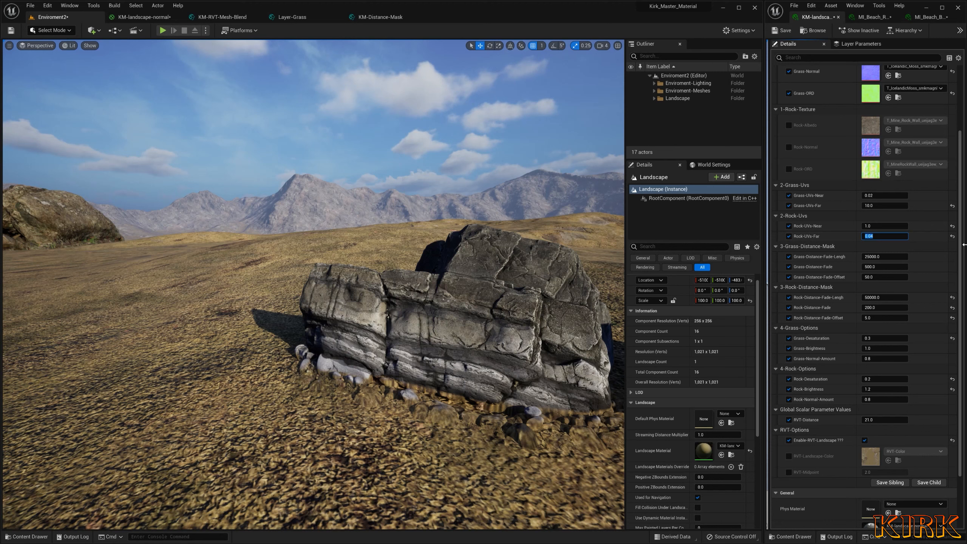
key(Return)
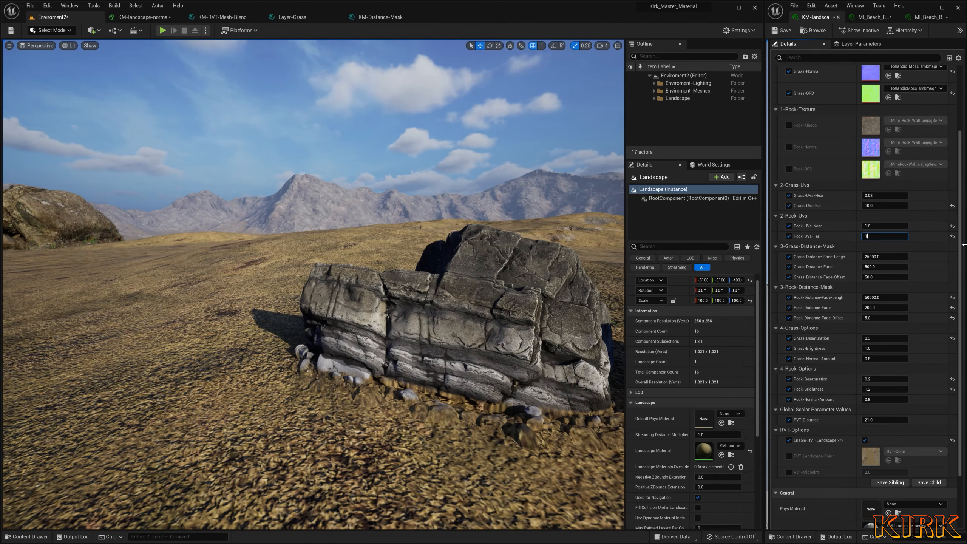
text(1)
key(Return)
key(Return)
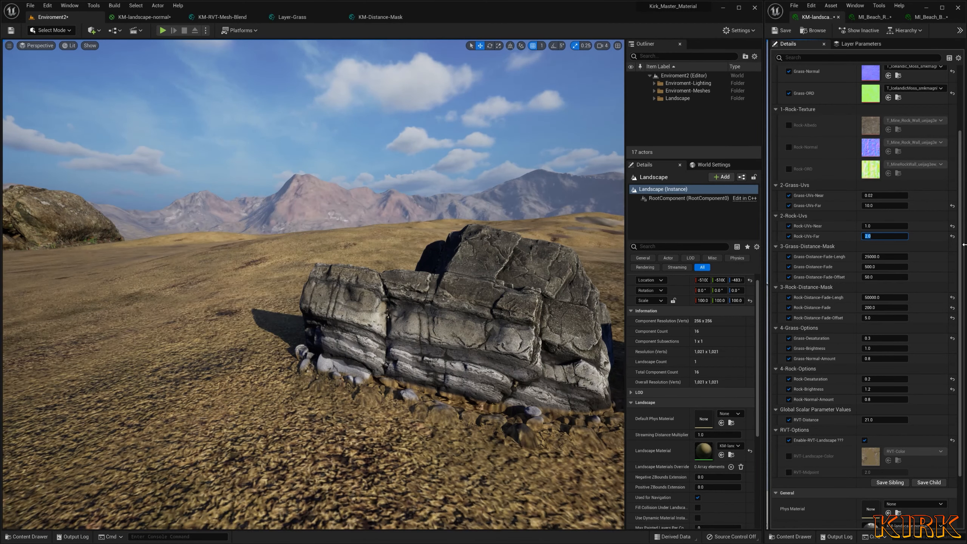
text(3)
key(Return)
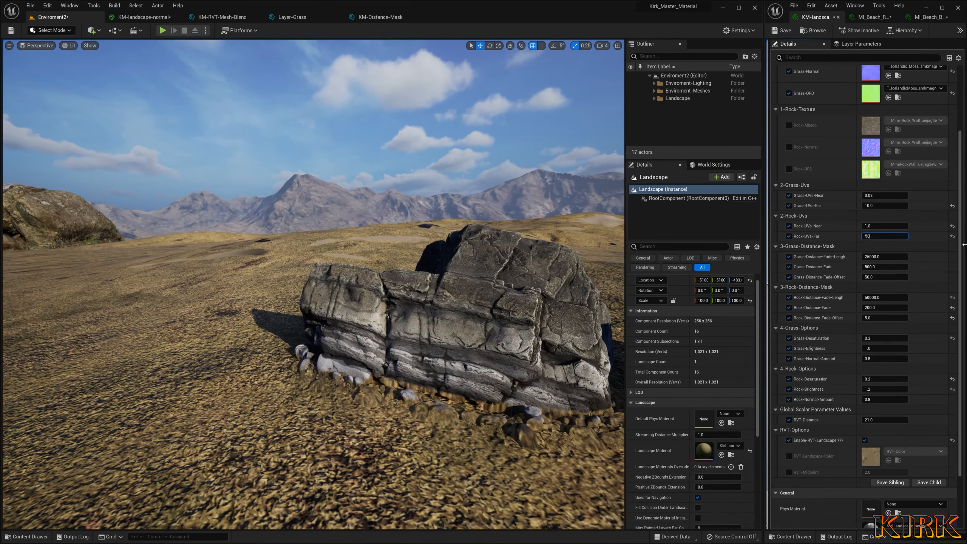
text(50)
key(Return)
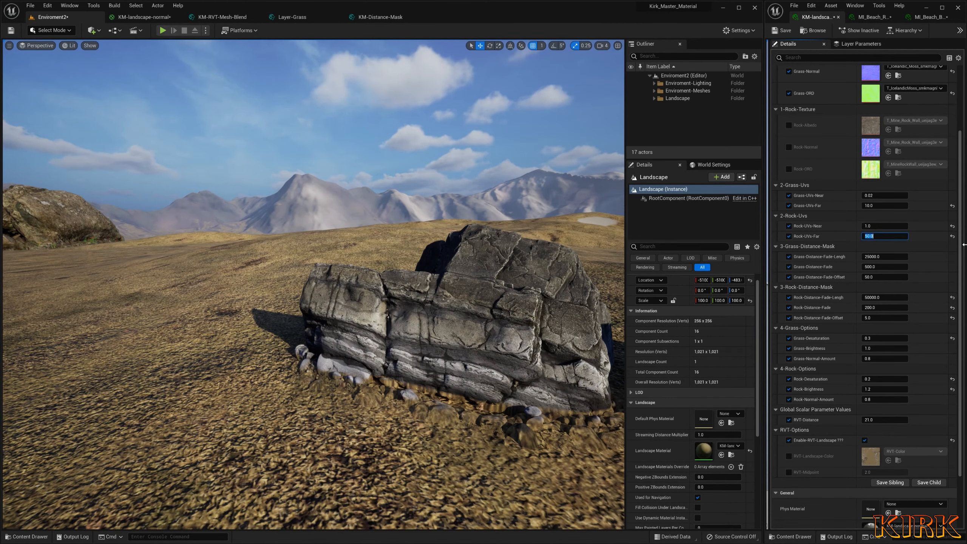
- Set Rock-UVs-Far to 0.08 in the landscape material instance
key(Return)
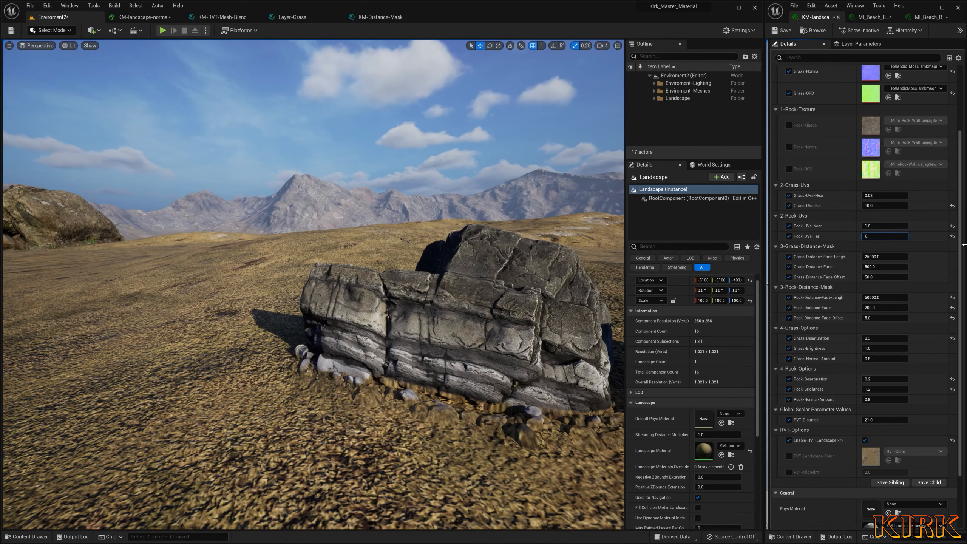
text(0.09)
key(Return)
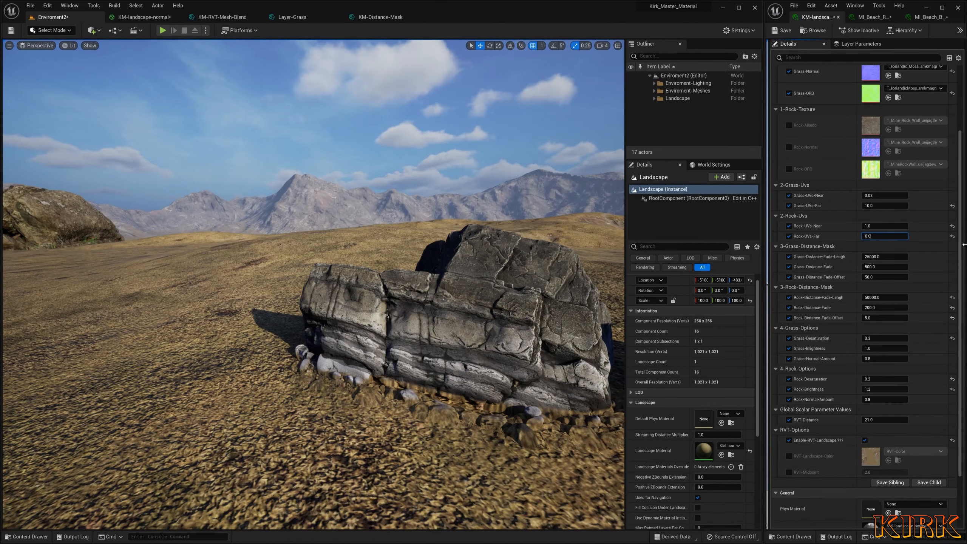
key(Return)
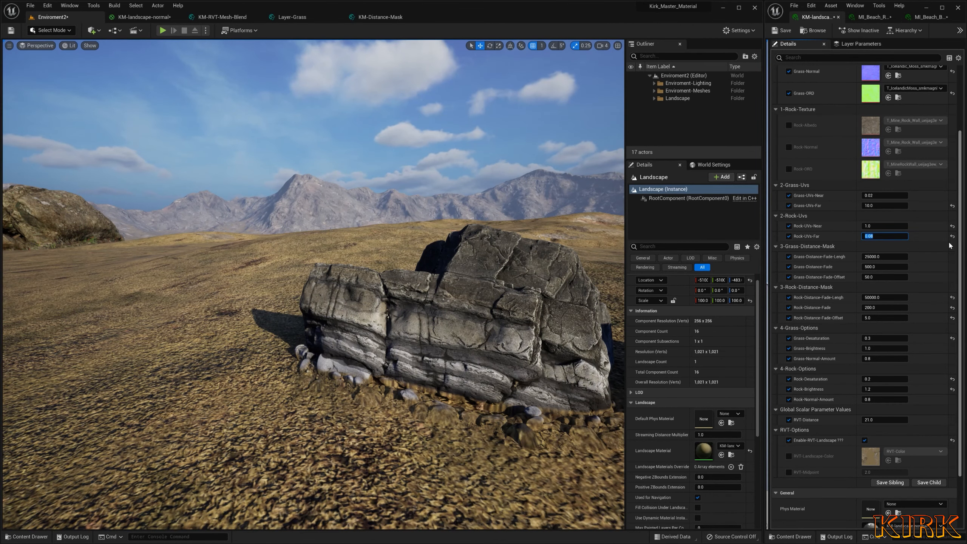
- Inspect the layered boulder and the ground around its base from near and far
key(a)
right_drag(457, 279, 620, 274)
key(d)
key(a)
key(d)
key(w)
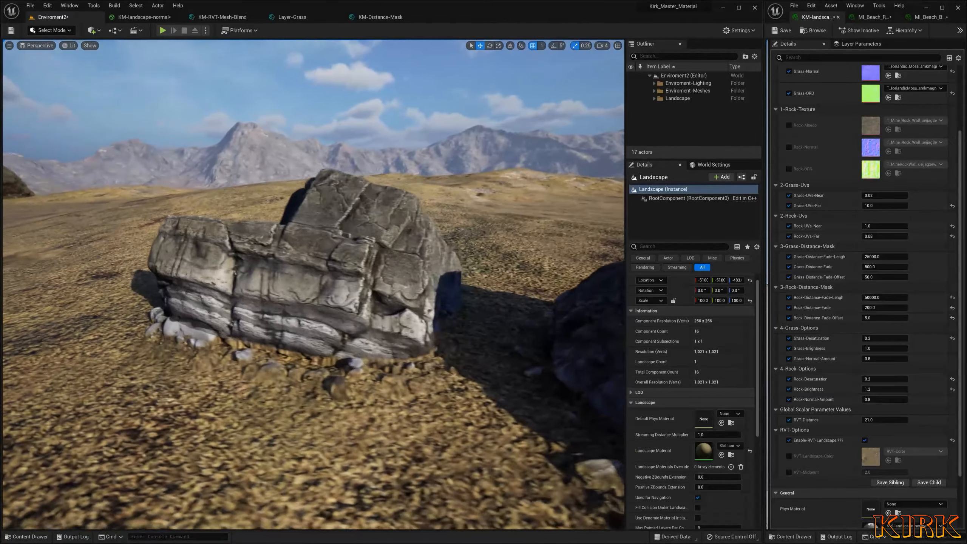
right_drag(313, 283, 302, 297)
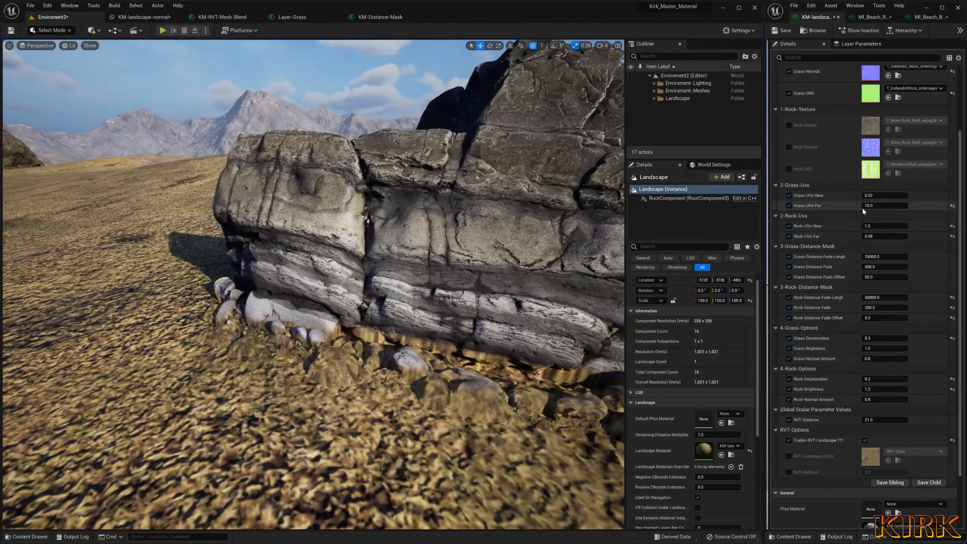
right_drag(384, 289, 401, 301)
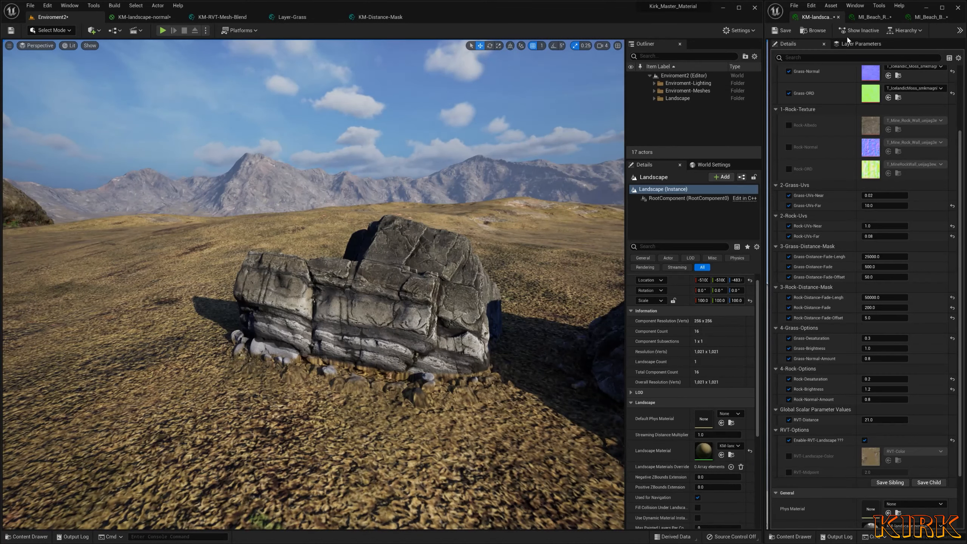
- Put KM-Distance-Mask's RVT-Midpoint and RVT-Distance in the RVT-Options group, with sort priority 2 for RVT-Distance, and enable the RVT-Midpoint override in the instance
scroll(903, 260, down, 3)
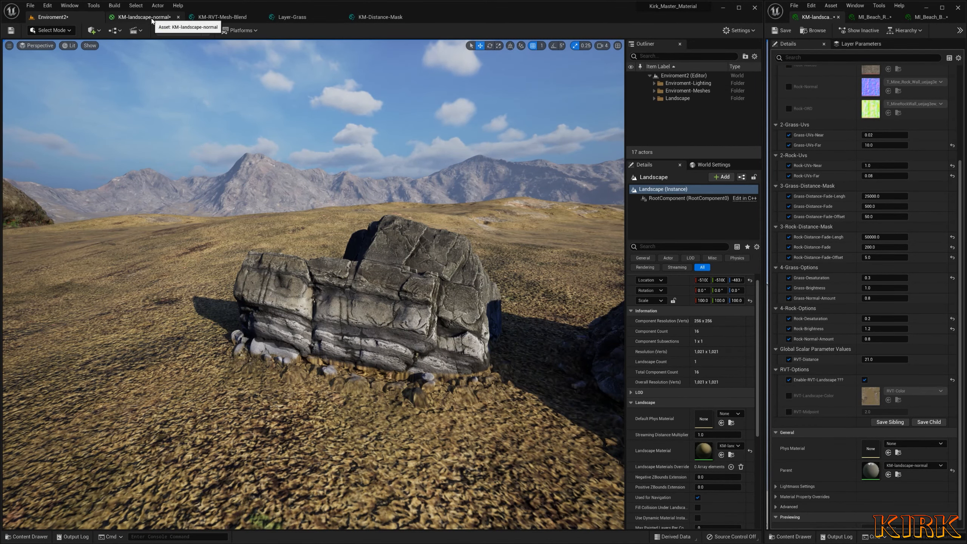
click(375, 16)
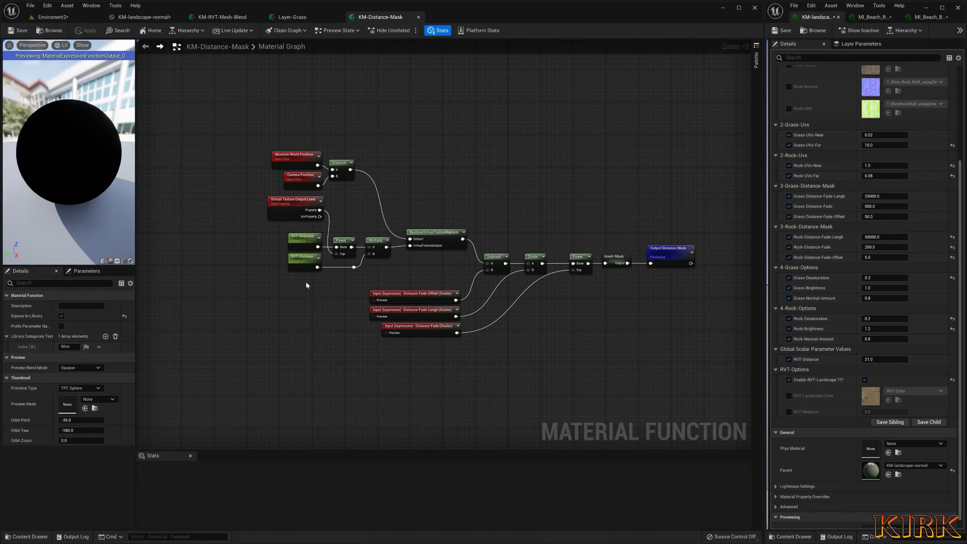
drag(307, 266, 307, 266)
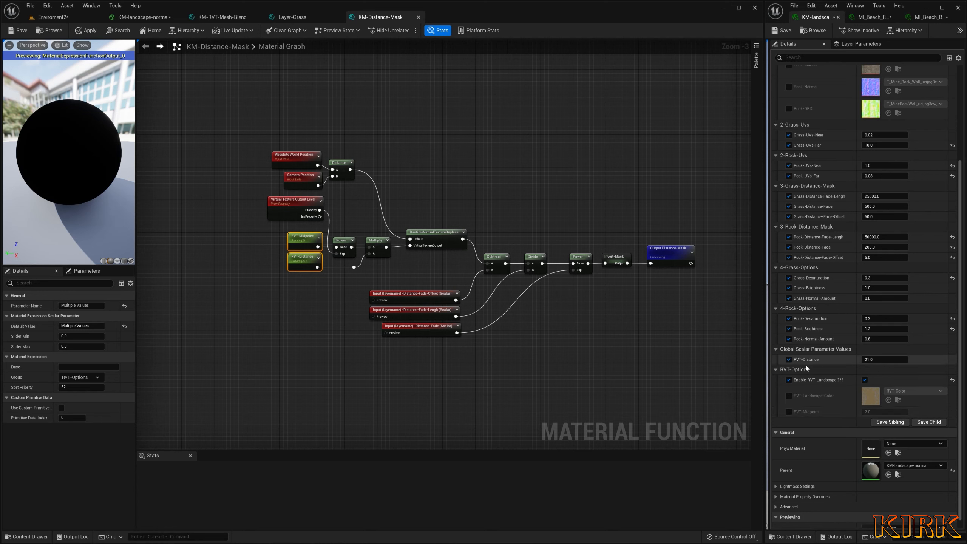
click(321, 237)
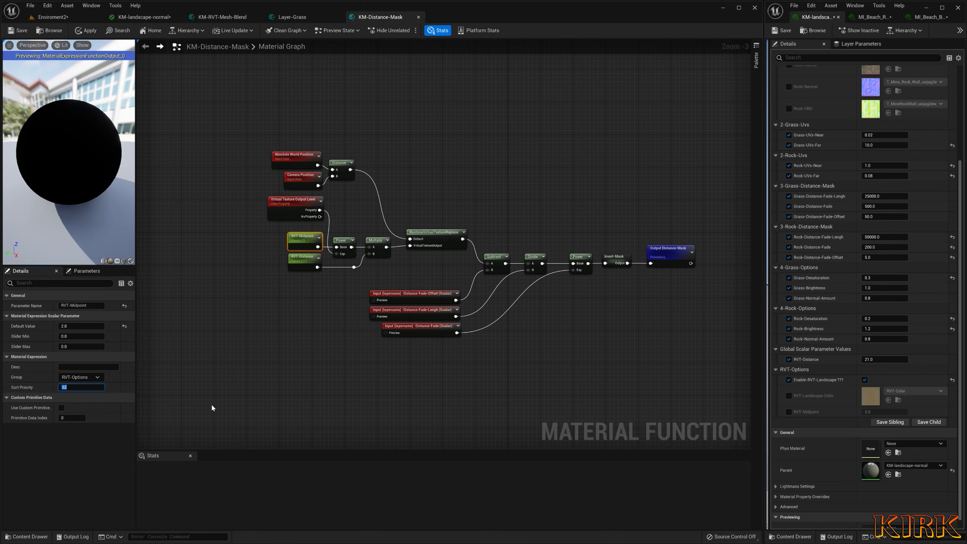
click(295, 265)
text(2)
click(272, 325)
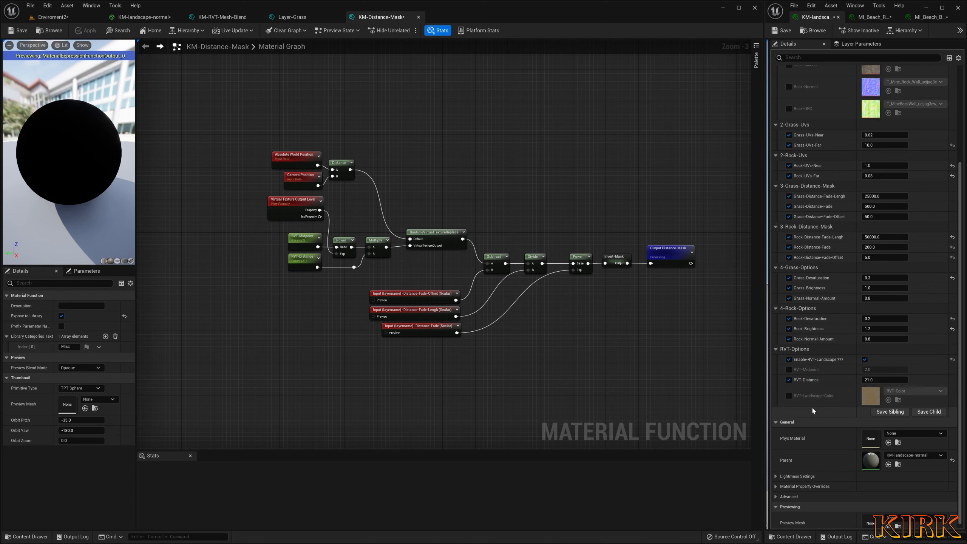
click(789, 369)
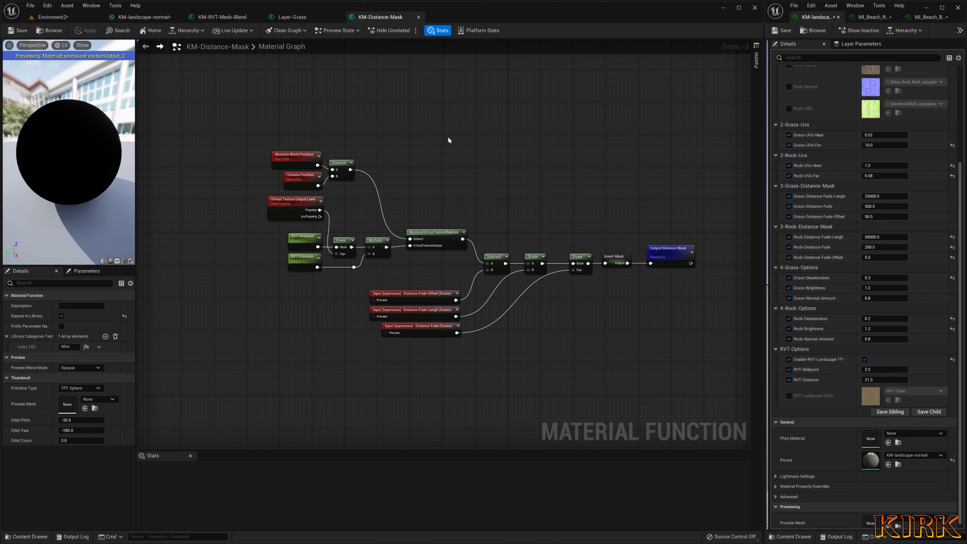
- Review the KM-Distance-Mask graph and its use in the Layer-Grass function, and close both functions
drag(692, 136, 365, 365)
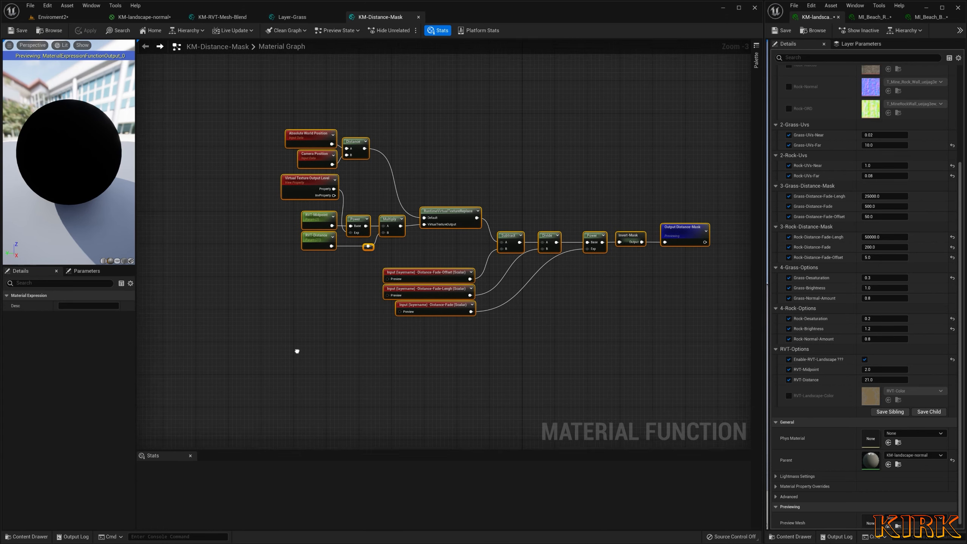
click(419, 16)
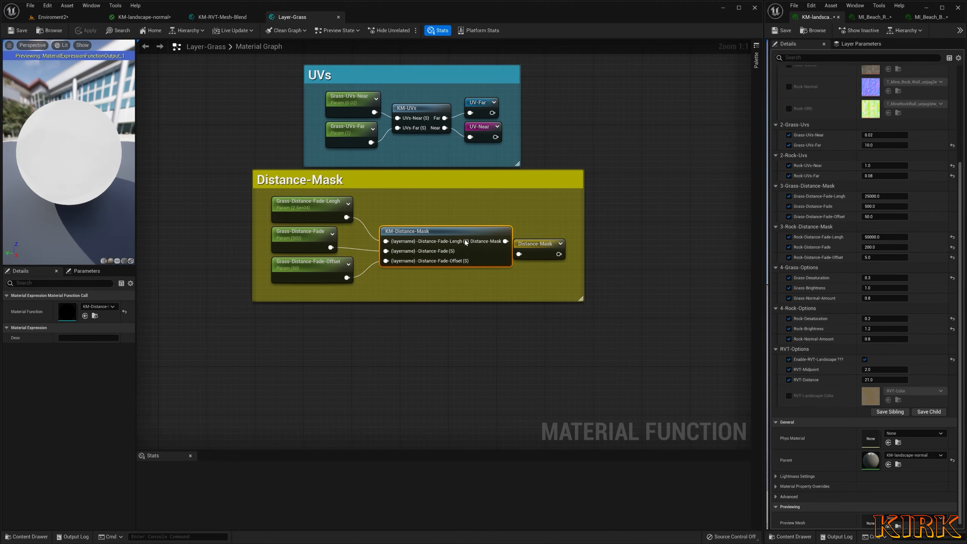
right_drag(527, 189, 581, 217)
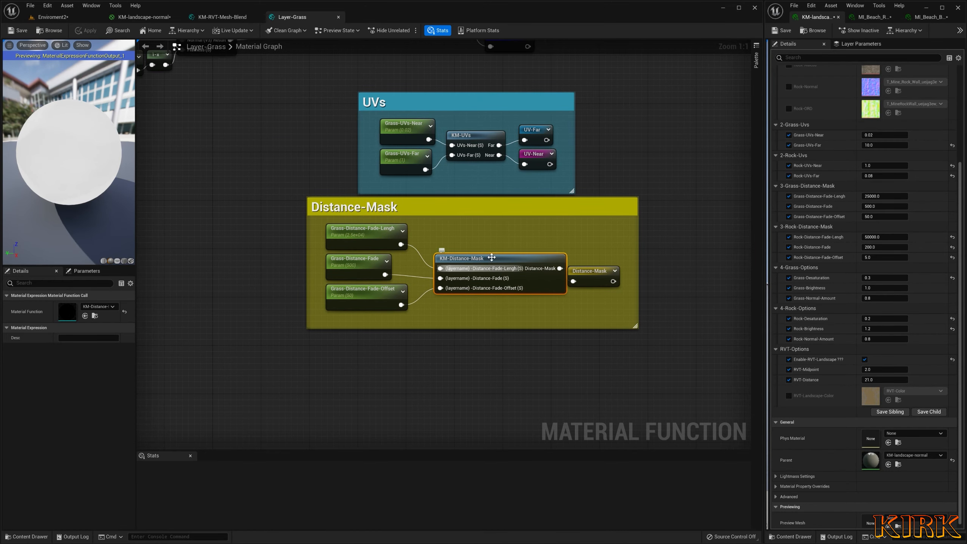
right_drag(526, 239, 493, 284)
right_drag(423, 240, 496, 288)
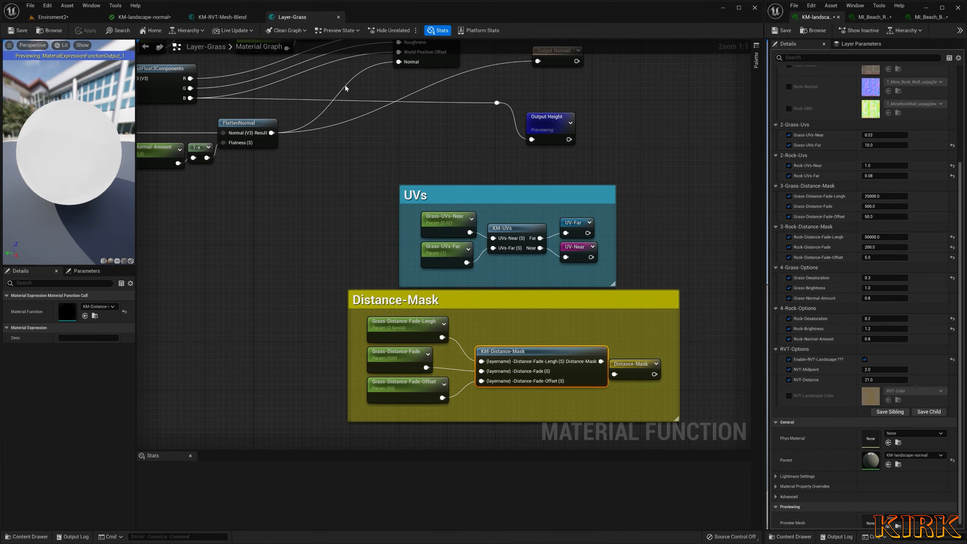
scroll(441, 254, down, 4)
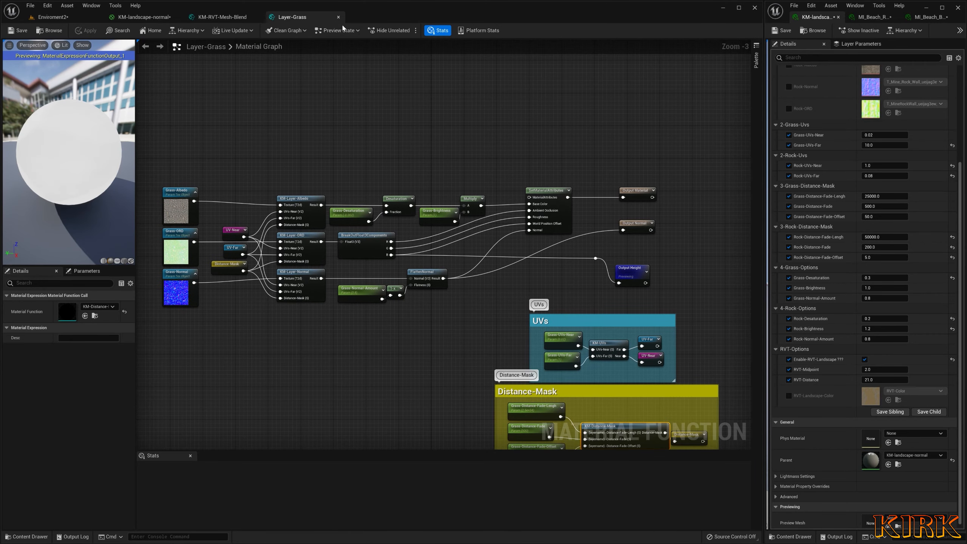
click(338, 17)
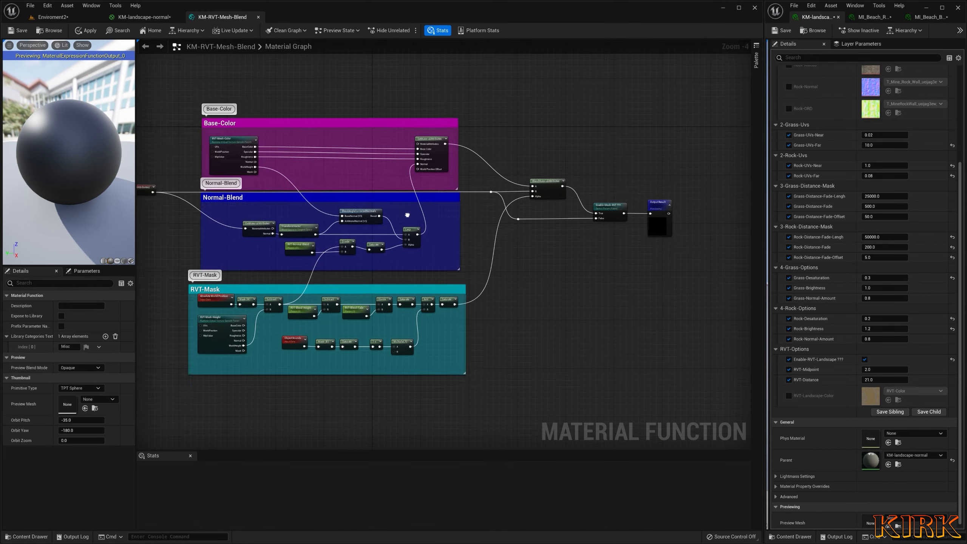
- Open the Layer-Rock function from KM-landscape-normal, examine its KM-Distance-Mask node, and close the function
click(141, 17)
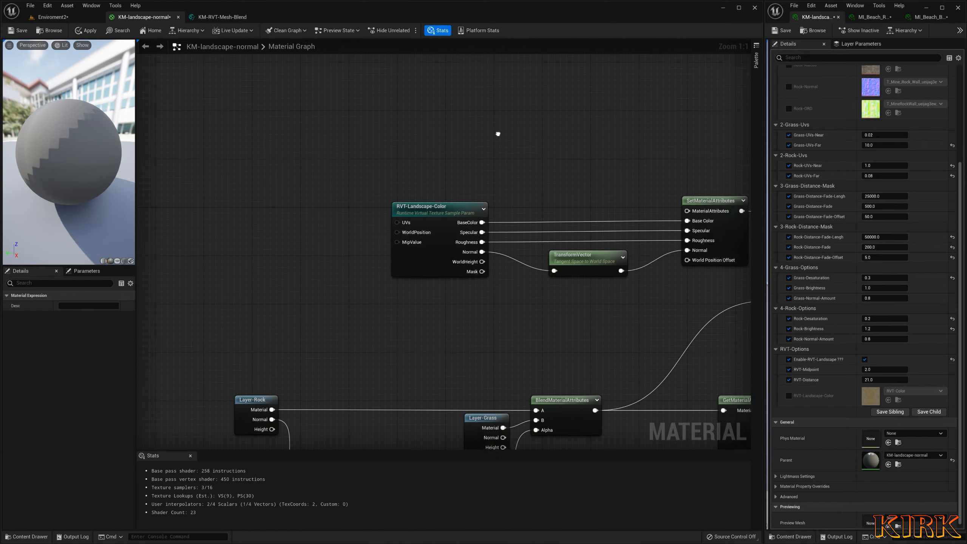
double_click(223, 292)
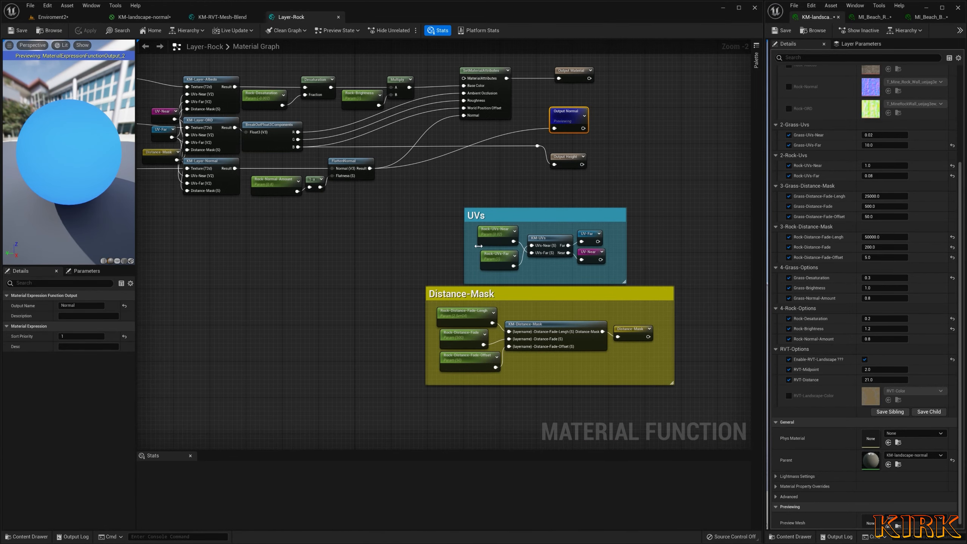
click(580, 333)
right_drag(373, 236, 399, 342)
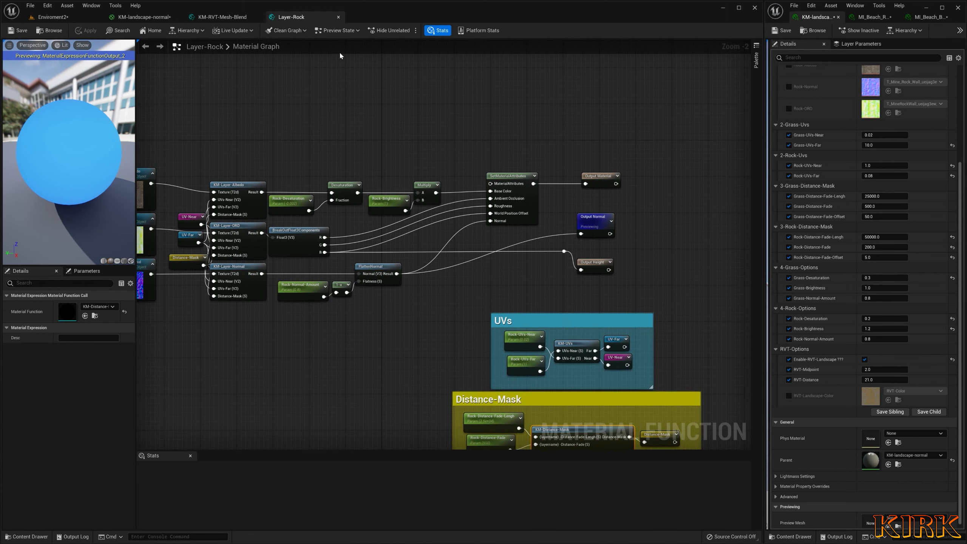
click(337, 18)
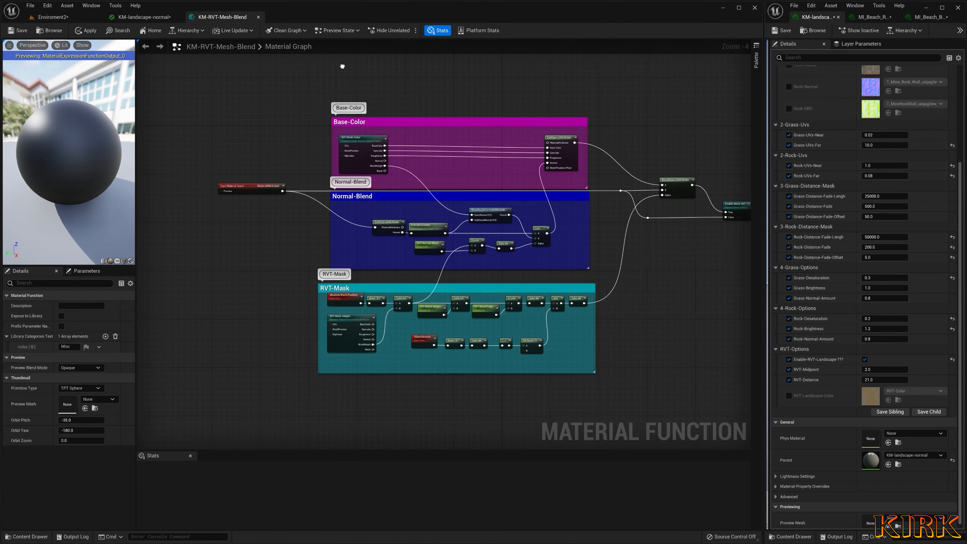
- Return to the Enviroment2 level and select the layered S_Beach_Boulder mesh
click(53, 17)
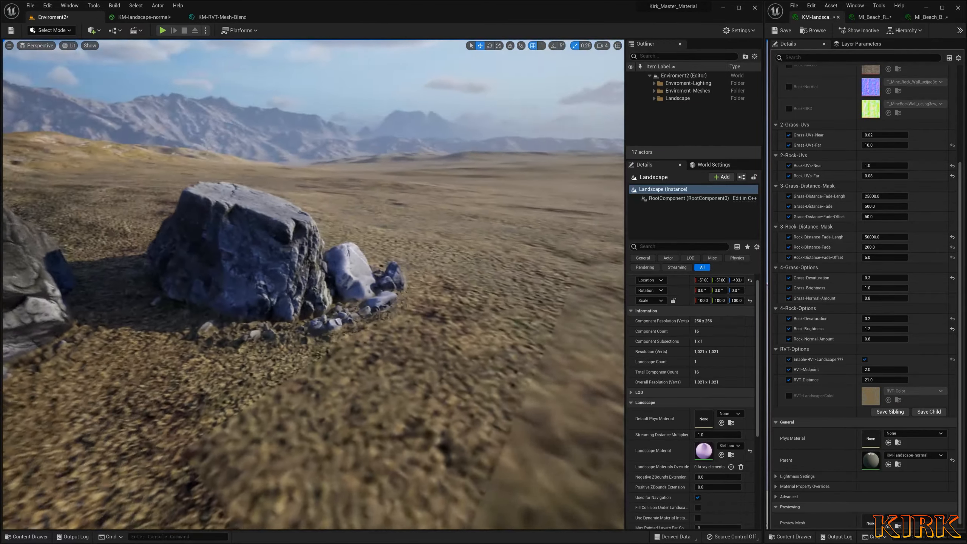
key(w)
right_drag(313, 284, 114, 284)
key(s)
click(364, 195)
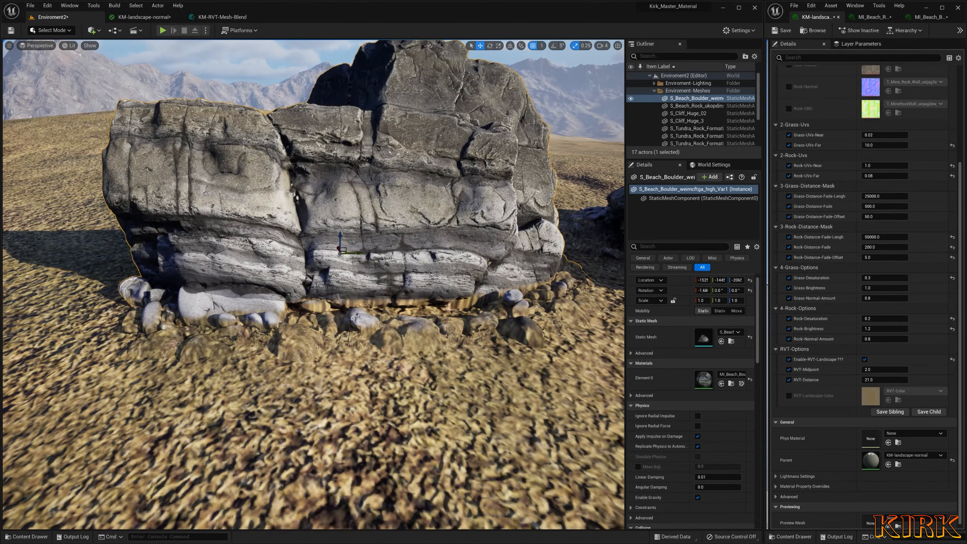
mouse_move(340, 232)
mouse_down()
mouse_move(340, 203)
mouse_move(339, 233)
mouse_up()
- Fly around the selected boulder and the neighbouring rock to examine how their bases blend into the terrain
key(s)
right_drag(339, 233, 398, 236)
key(d)
key(w)
key(a)
key(w)
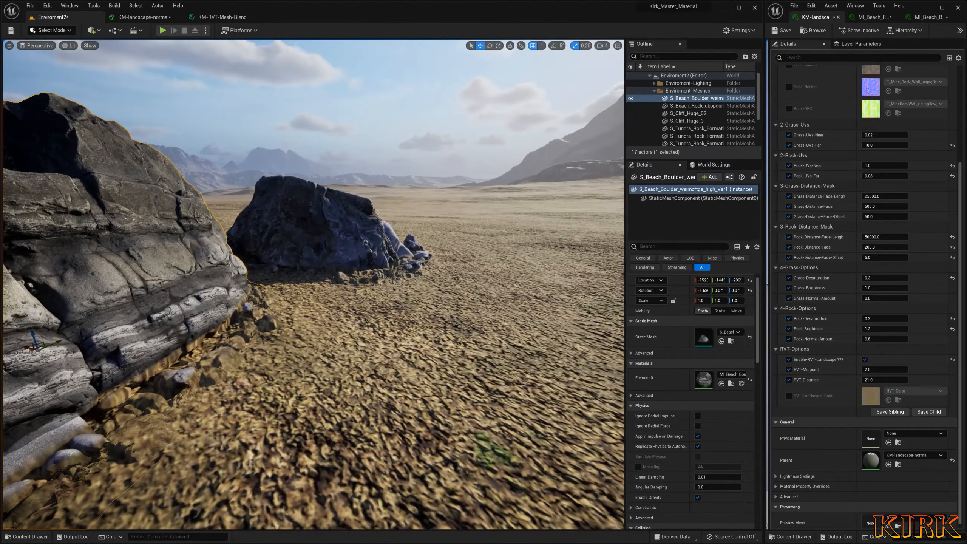
key(d)
right_drag(245, 342, 211, 345)
key(w)
key(s)
key(w)
key(s)
key(w)
right_drag(180, 129, 178, 130)
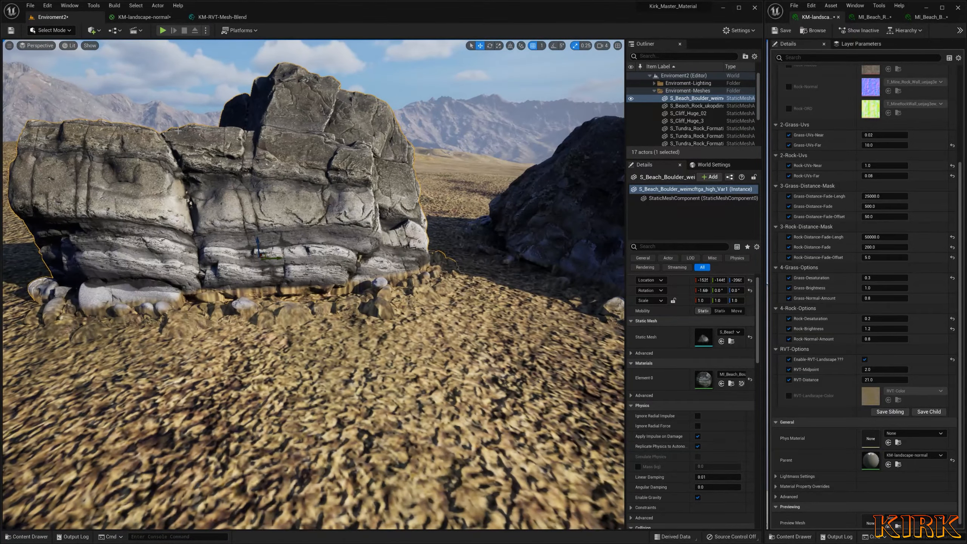
- Review the KM-RVT-Mesh-Blend and KM-landscape-normal graphs, and return to the selected boulder in the Enviroment2 level
click(226, 18)
right_drag(553, 252, 439, 231)
right_drag(392, 315, 464, 241)
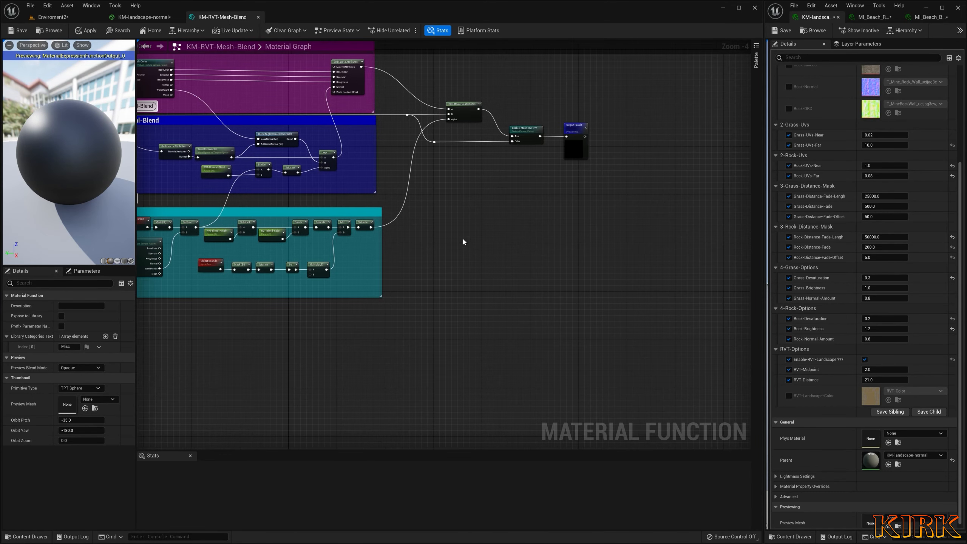
click(143, 17)
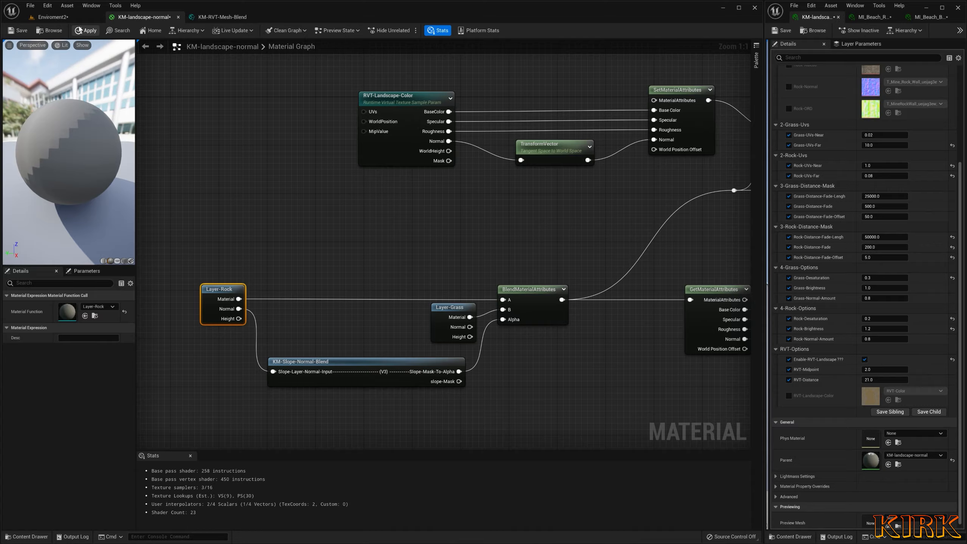
click(88, 17)
right_drag(313, 284, 289, 271)
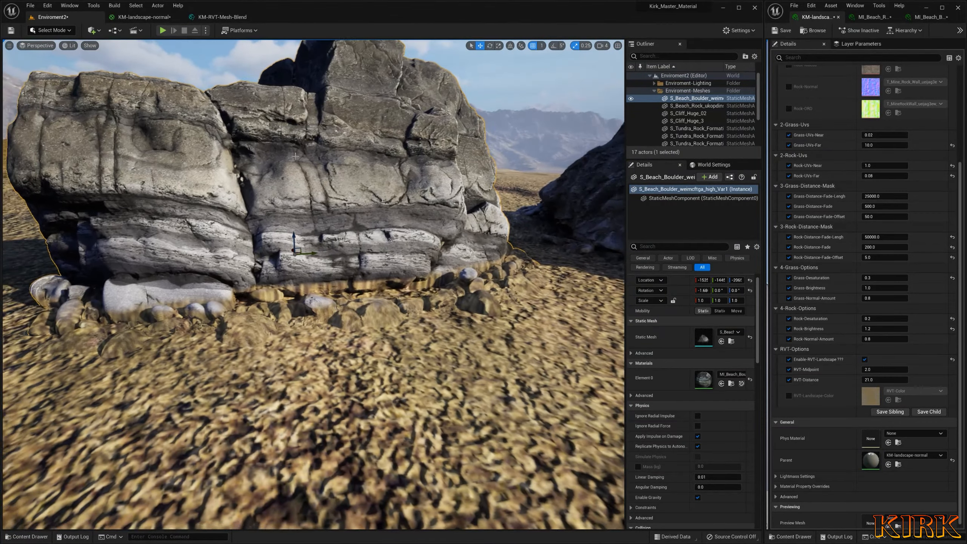
- Move around the selected boulder to examine how its base blends into the terrain
mouse_move(295, 234)
mouse_down()
mouse_move(295, 193)
mouse_move(298, 234)
mouse_up()
mouse_move(298, 234)
right_down()
mouse_move(392, 224)
mouse_move(339, 221)
mouse_move(339, 231)
mouse_move(302, 243)
right_up()
key(s)
key(w)
key(s)
key(w)
key(s)
- Switch to the KM-RVT-Mesh-Blend function graph and bring its RVT-Mask section into view
click(226, 18)
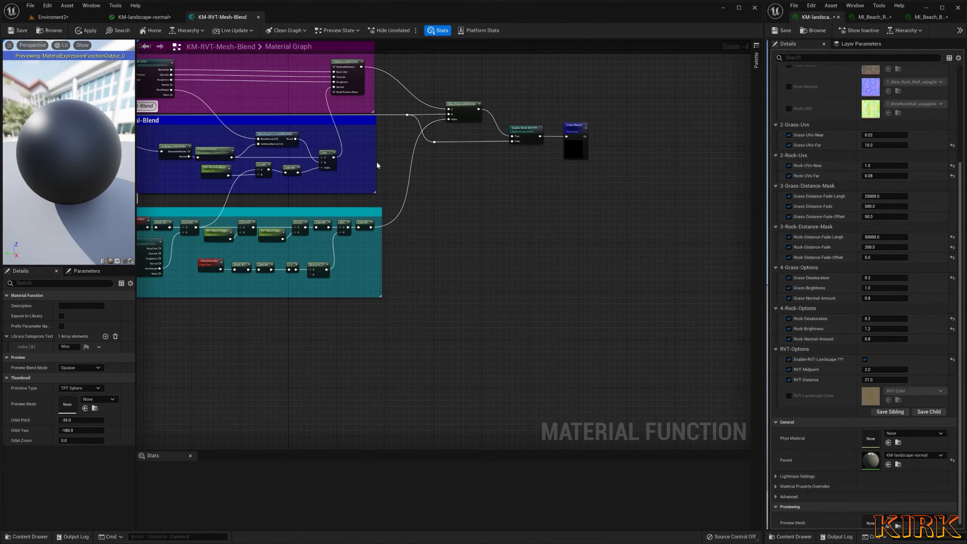
right_drag(435, 192, 405, 270)
scroll(406, 270, down, 3)
right_drag(380, 307, 535, 220)
scroll(400, 256, up, 3)
scroll(365, 244, up, 3)
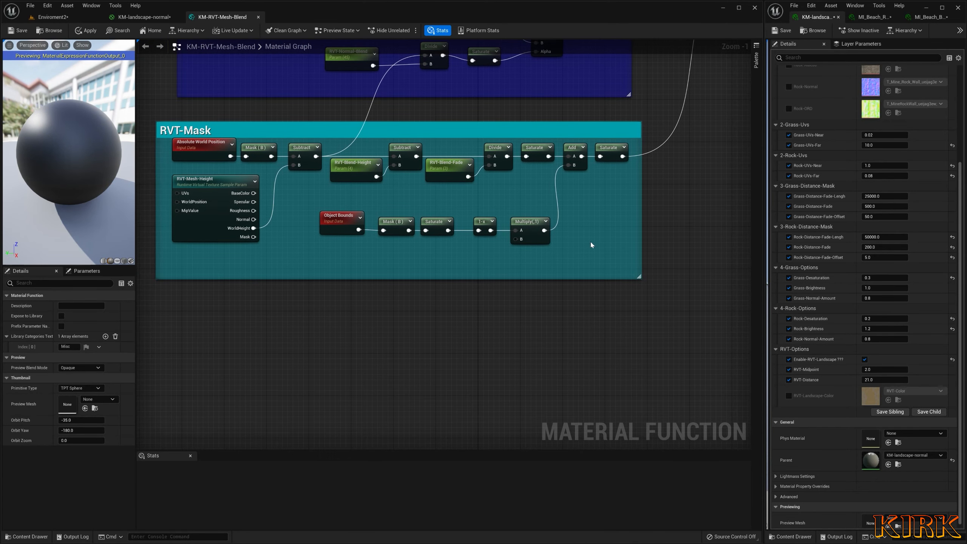
- Review the world-position chain and the Object Bounds chain in the RVT-Mask section, following the final output to the blend node
drag(310, 255, 309, 254)
mouse_move(337, 216)
mouse_down()
mouse_move(347, 220)
mouse_move(332, 207)
mouse_up()
right_drag(419, 208, 434, 225)
drag(650, 153, 239, 205)
click(518, 322)
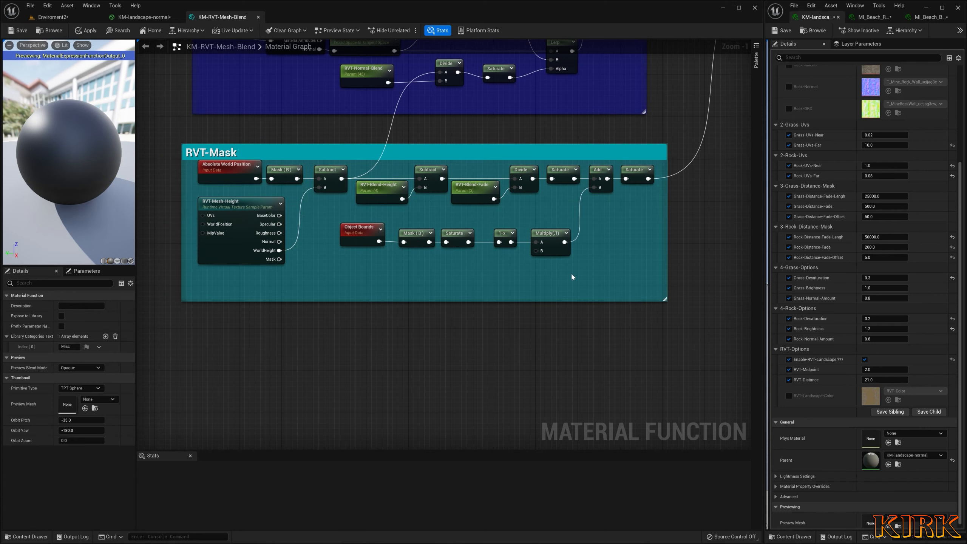
drag(333, 265, 333, 265)
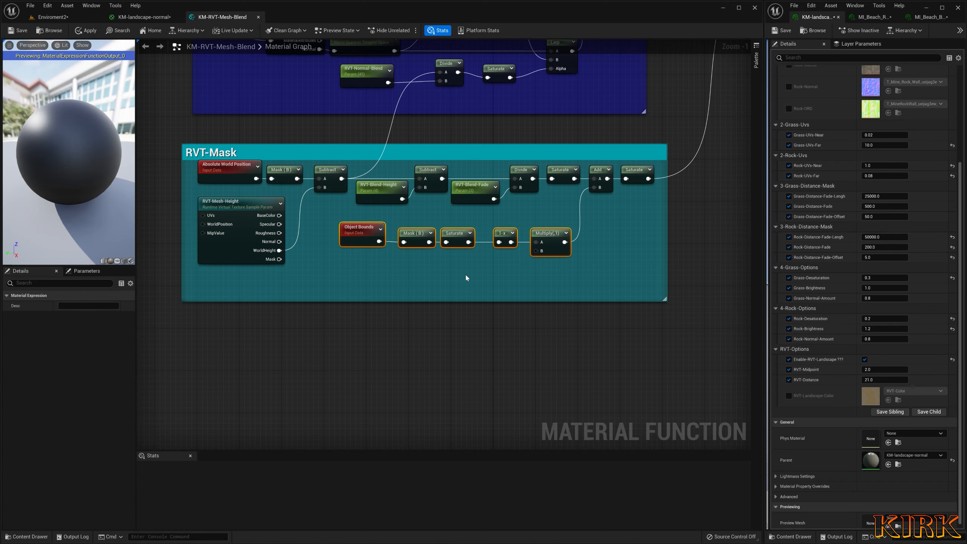
click(596, 328)
right_drag(596, 328, 395, 328)
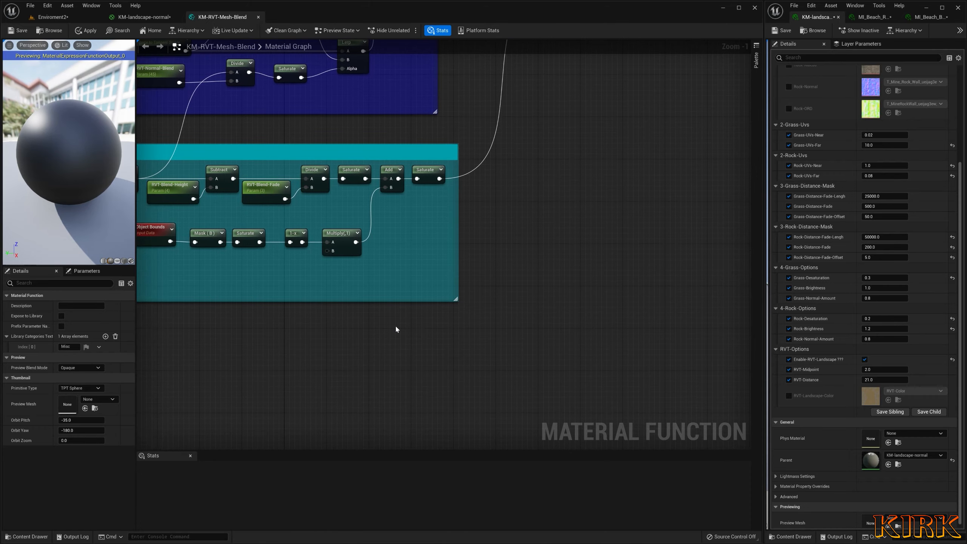
right_drag(497, 311, 472, 346)
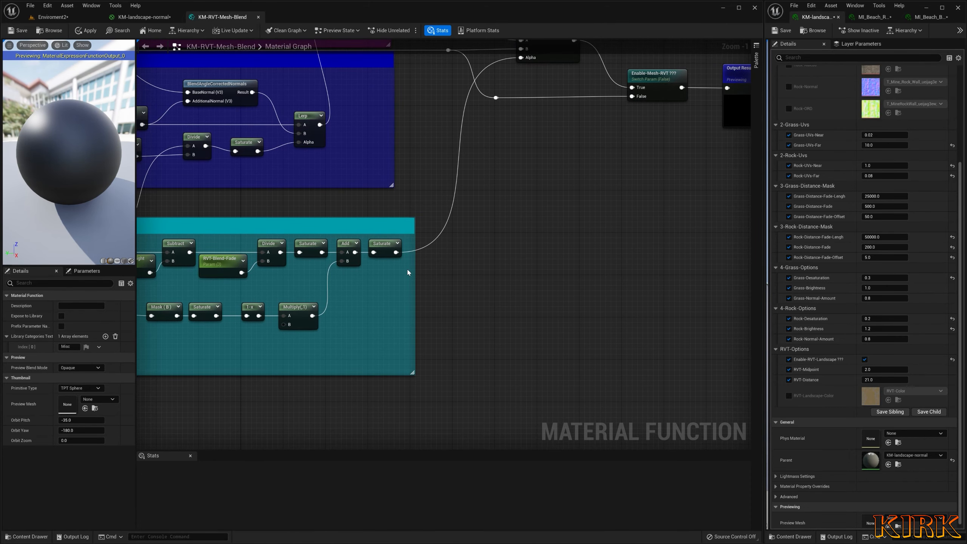
drag(397, 252, 503, 293)
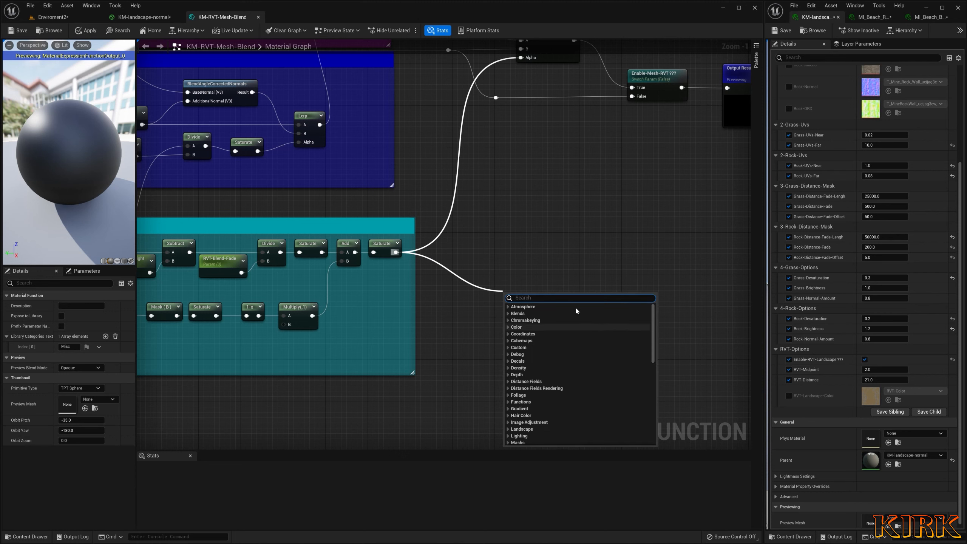
click(541, 256)
right_drag(578, 277, 464, 325)
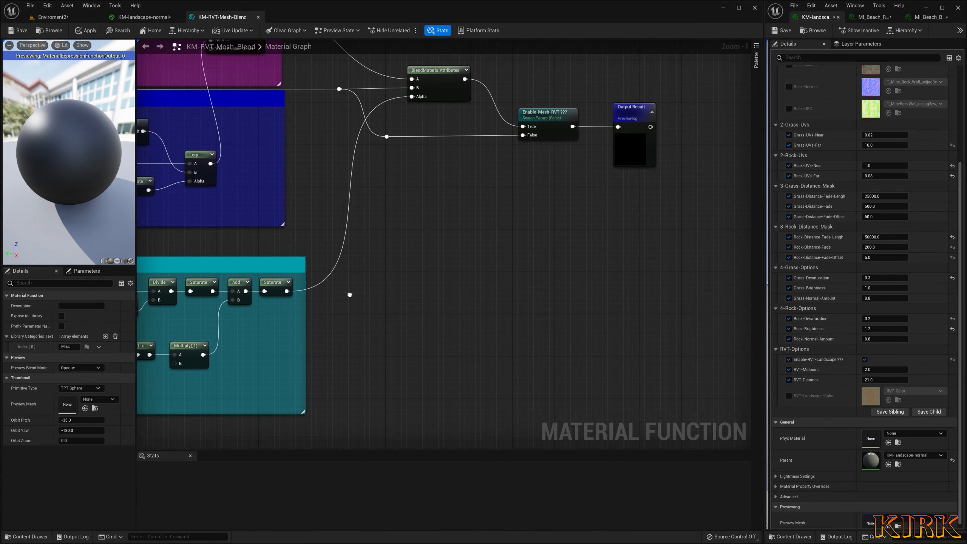
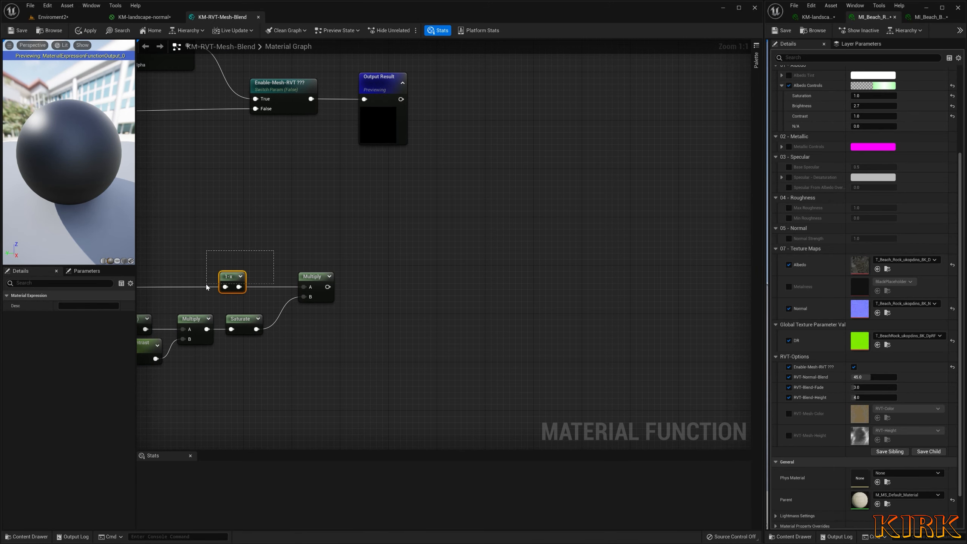
- Duplicate the 1-x node, feed it from the Multiply that combines the mask with the vertex-normal chain, and adjust the first 1-x node's position
key(ctrl+d)
drag(419, 303, 339, 288)
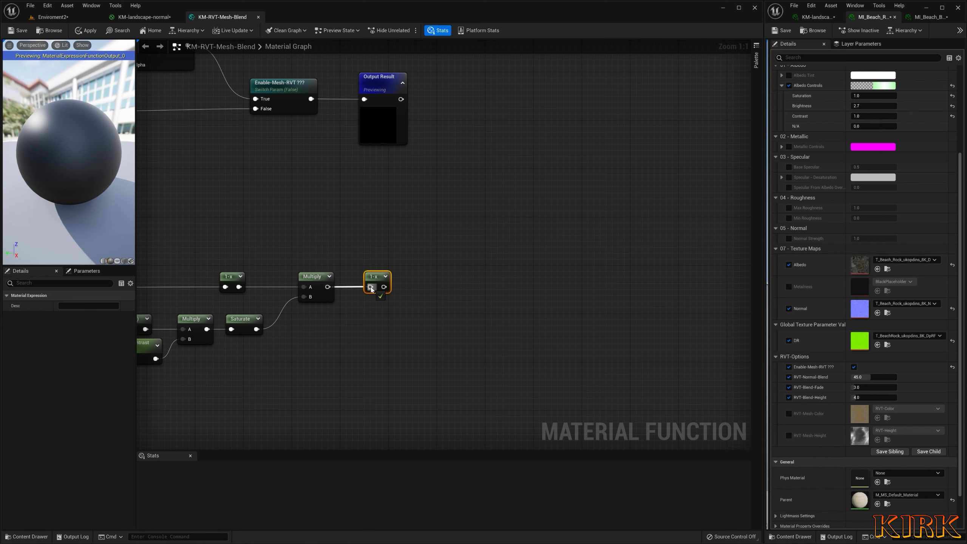
right_drag(267, 308, 509, 287)
drag(470, 264, 494, 264)
- Select the VertexNormalWS node chain with its RVT-Blend-Contrast parameter and move it beneath the 1-x and Multiply nodes
drag(617, 261, 281, 338)
drag(321, 301, 324, 302)
click(579, 352)
drag(525, 294, 323, 347)
drag(316, 299, 431, 299)
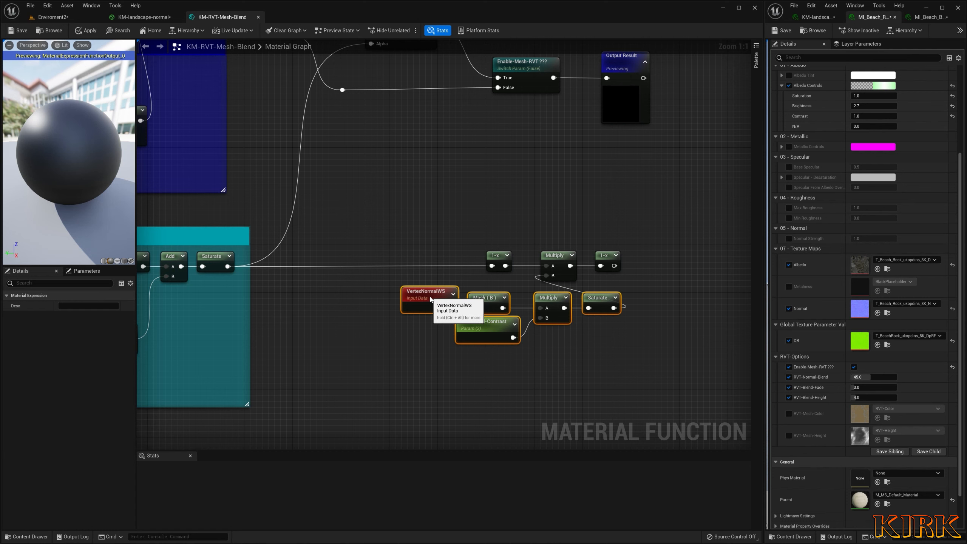
- Connect the final 1-x output to the Alpha input of BlendMaterialAttributes and apply the function
click(656, 338)
right_drag(656, 338, 532, 327)
right_drag(455, 360, 575, 381)
right_drag(642, 297, 531, 401)
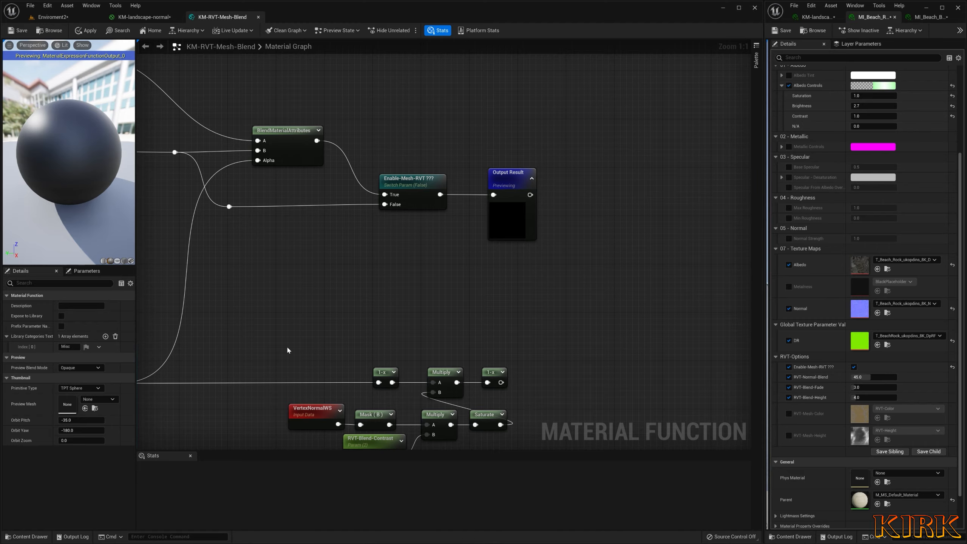
right_drag(285, 348, 532, 264)
right_drag(686, 260, 450, 266)
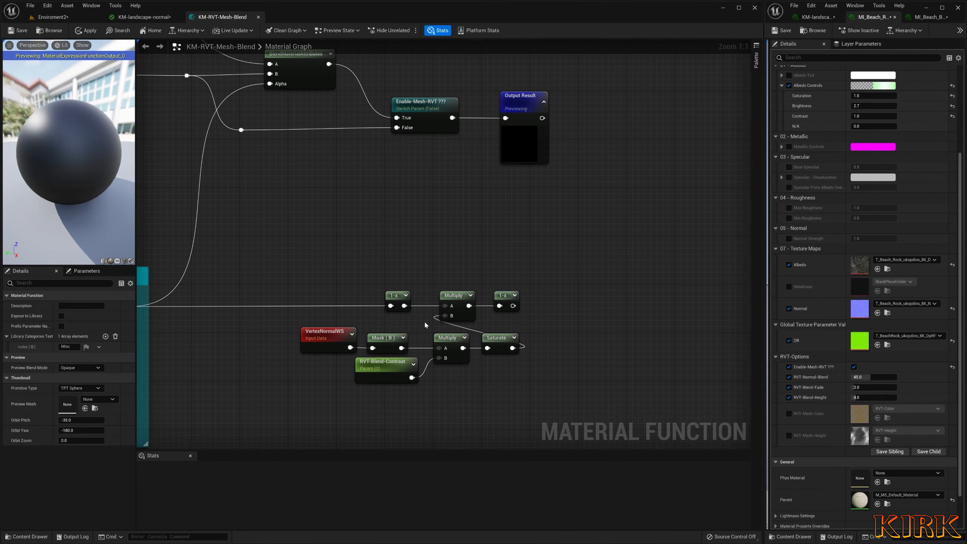
drag(510, 306, 262, 84)
right_drag(224, 195, 408, 189)
mouse_move(454, 247)
right_down()
mouse_move(411, 205)
mouse_move(464, 197)
mouse_move(460, 242)
right_up()
click(87, 33)
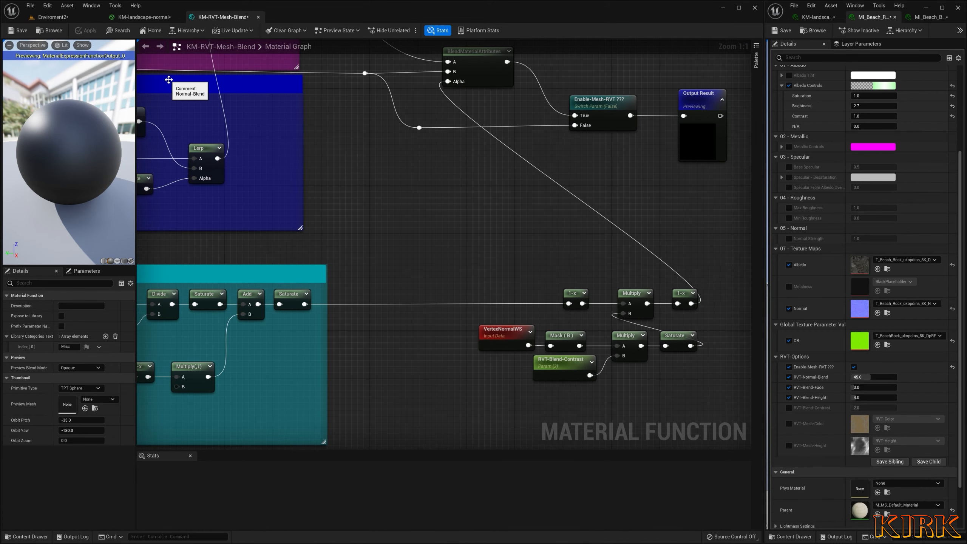
- Return to the Enviroment2 level and examine the boulder's blend with the terrain from farther back
click(48, 17)
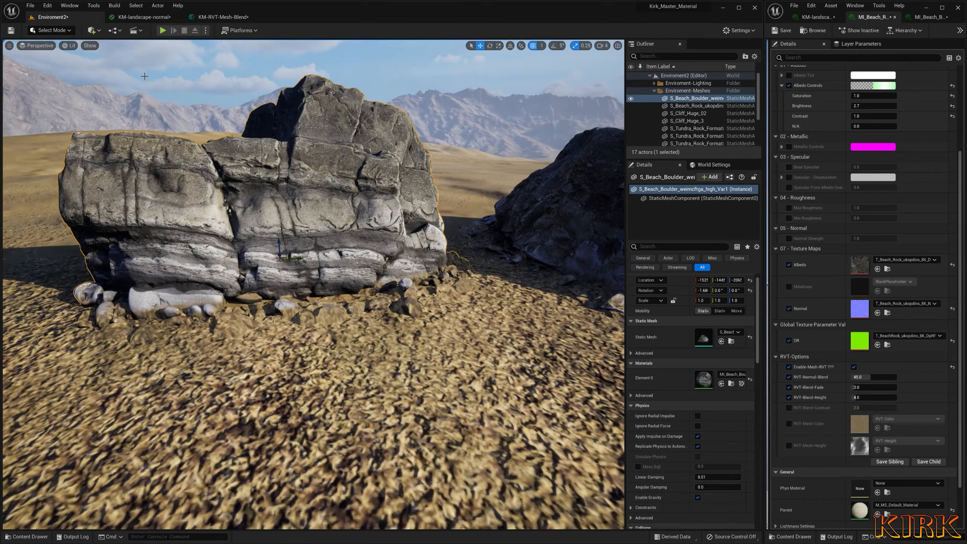
key(s)
mouse_move(447, 236)
right_down()
mouse_move(478, 249)
mouse_move(448, 278)
mouse_move(417, 276)
mouse_move(461, 236)
mouse_move(459, 248)
right_up()
key(w)
key(s)
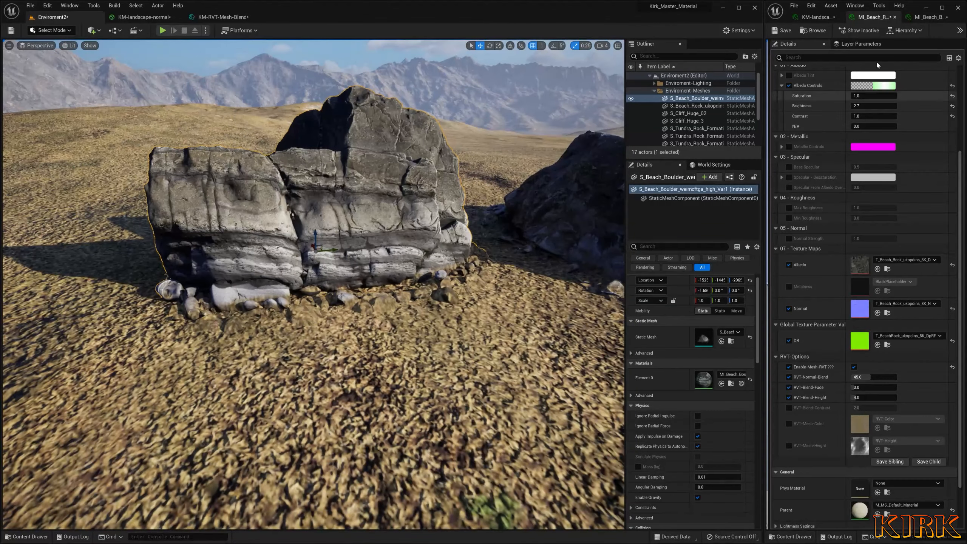
- In the KM-landscape instance, reset Grass-UVs-Far to its default of 1.0 and set Grass-UVs-Near to 0.001
click(825, 18)
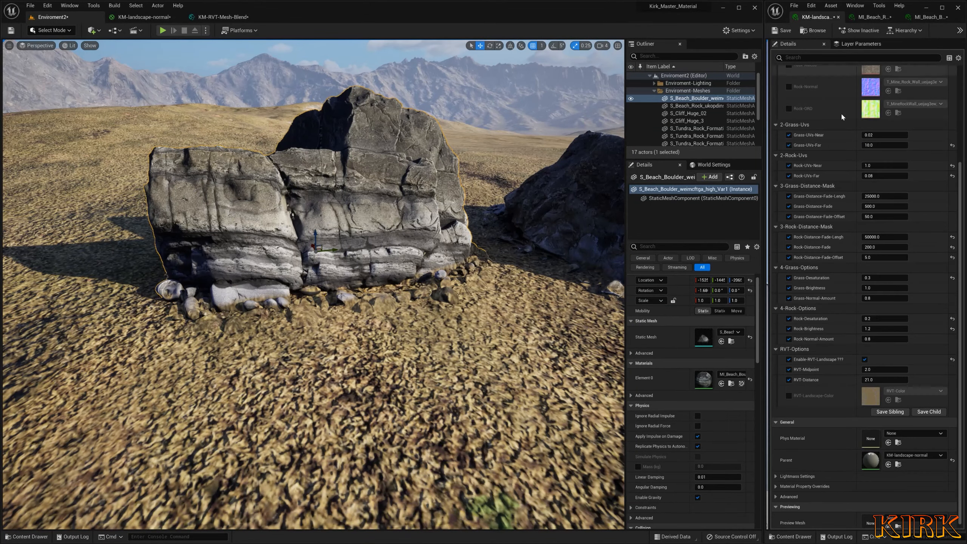
click(952, 145)
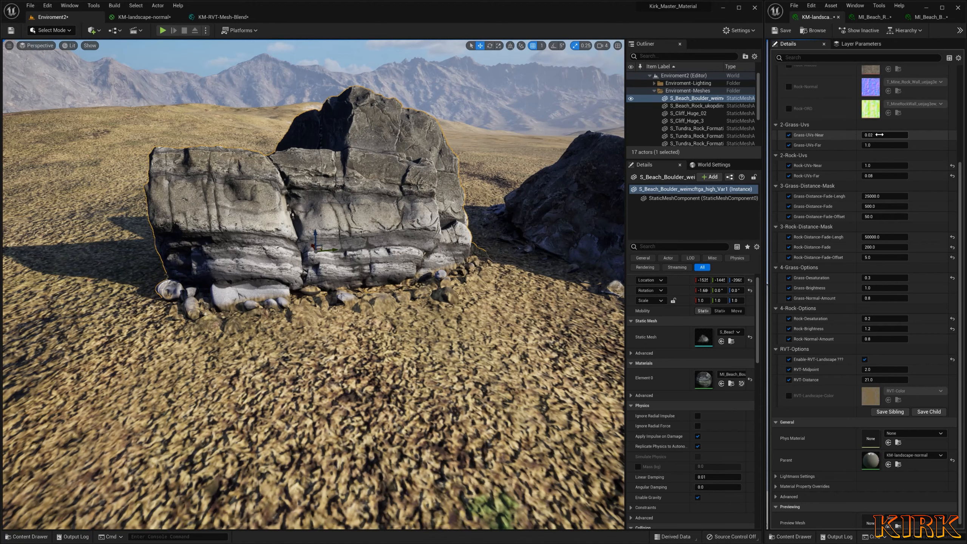
text(1)
key(Return)
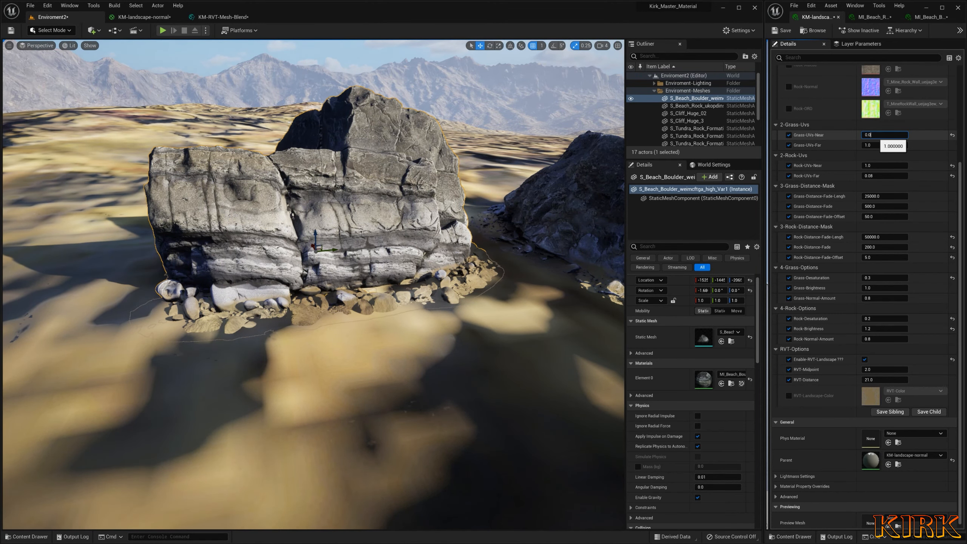
text(0.001)
key(Return)
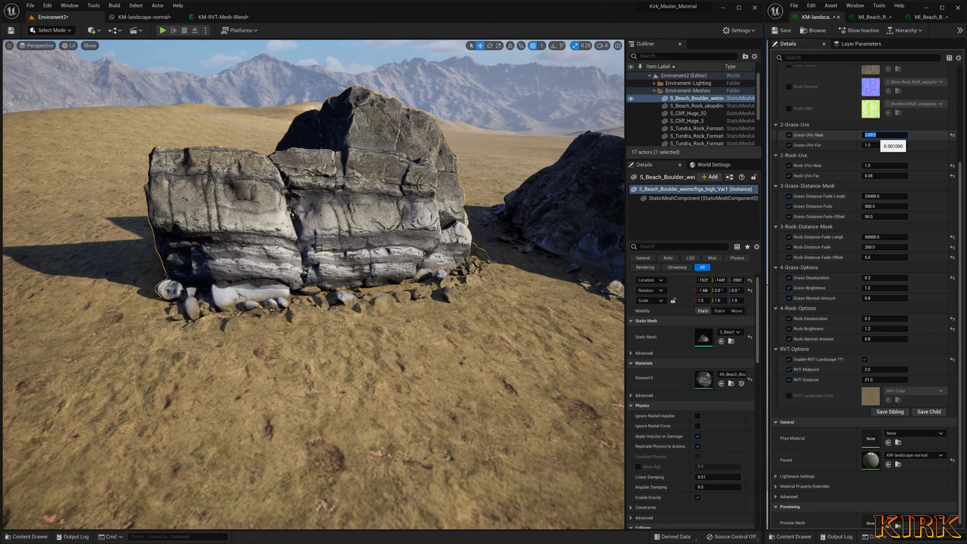
- Inspect the boulder's base up close, lower the boulder into the terrain to test the blend, and raise it back
right_drag(380, 274, 402, 199)
key(w)
key(s)
key(w)
key(s)
key(w)
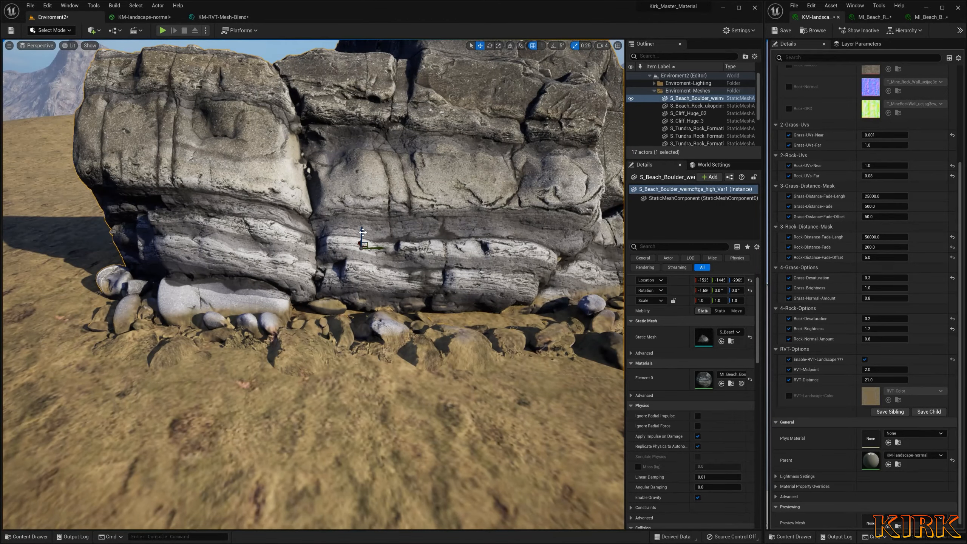
drag(362, 230, 363, 248)
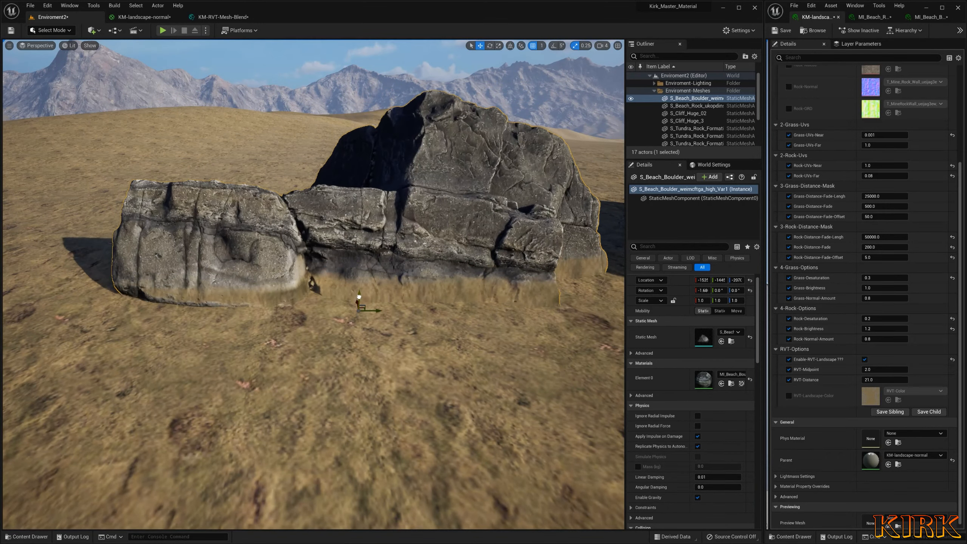
mouse_move(367, 244)
mouse_down()
mouse_move(360, 281)
mouse_move(374, 206)
mouse_move(373, 232)
mouse_up()
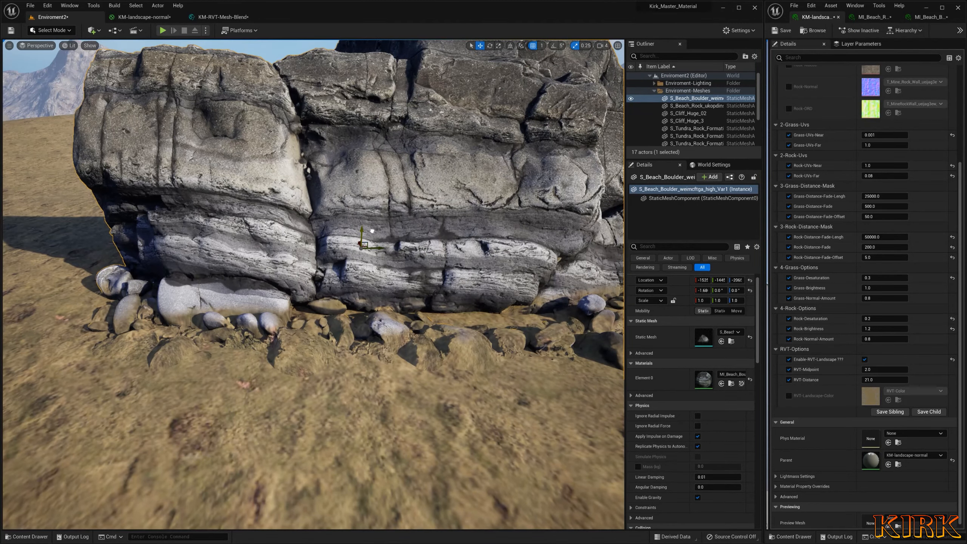
- Select the neighbouring S_Beach_Rock mesh and compare how its base and the boulder's base blend into the ground
mouse_move(372, 231)
right_down()
mouse_move(479, 239)
mouse_move(369, 234)
right_up()
click(345, 253)
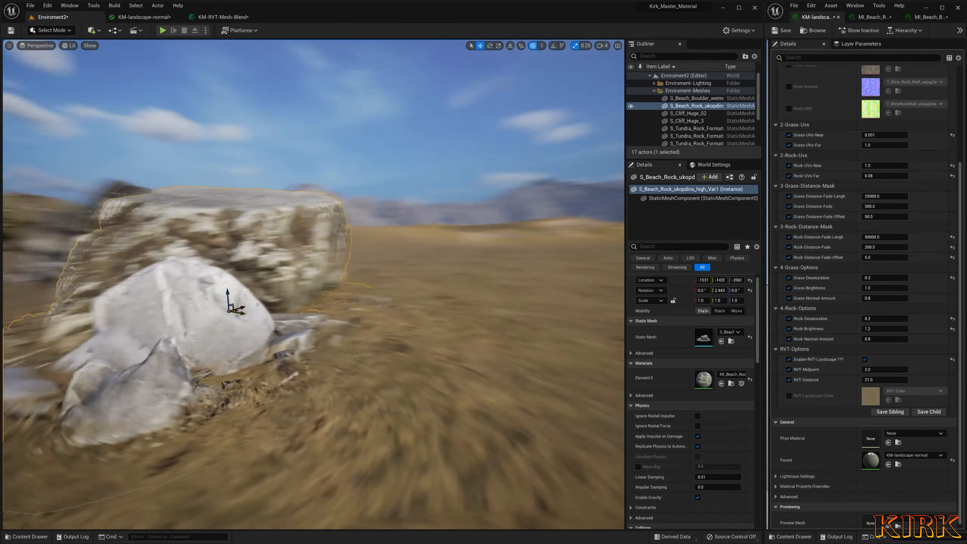
right_drag(313, 284, 229, 284)
right_drag(313, 284, 404, 293)
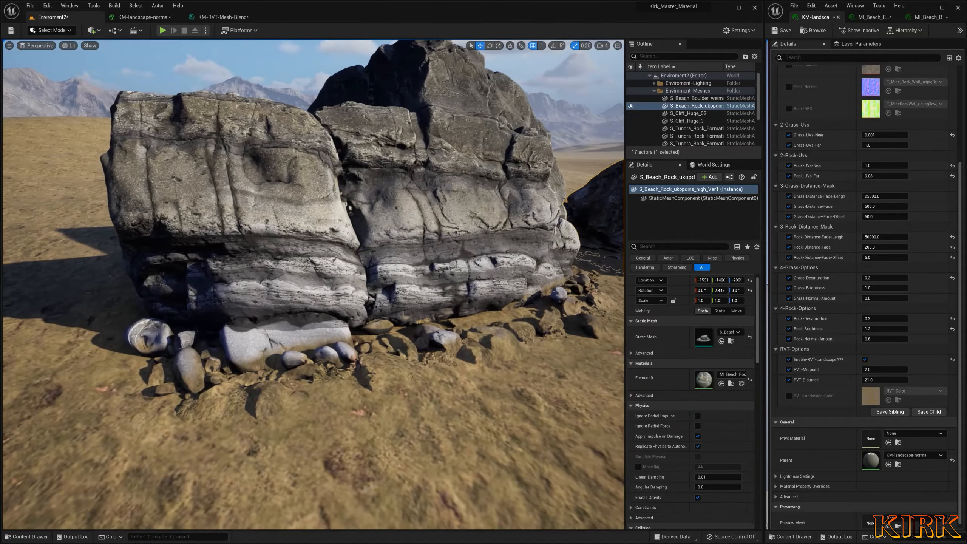
- Select the S_Beach_Boulder mesh, open its material instance from the content folder, and review its RVT-Options
click(430, 272)
mouse_move(349, 251)
mouse_down()
mouse_move(351, 228)
mouse_move(352, 247)
mouse_up()
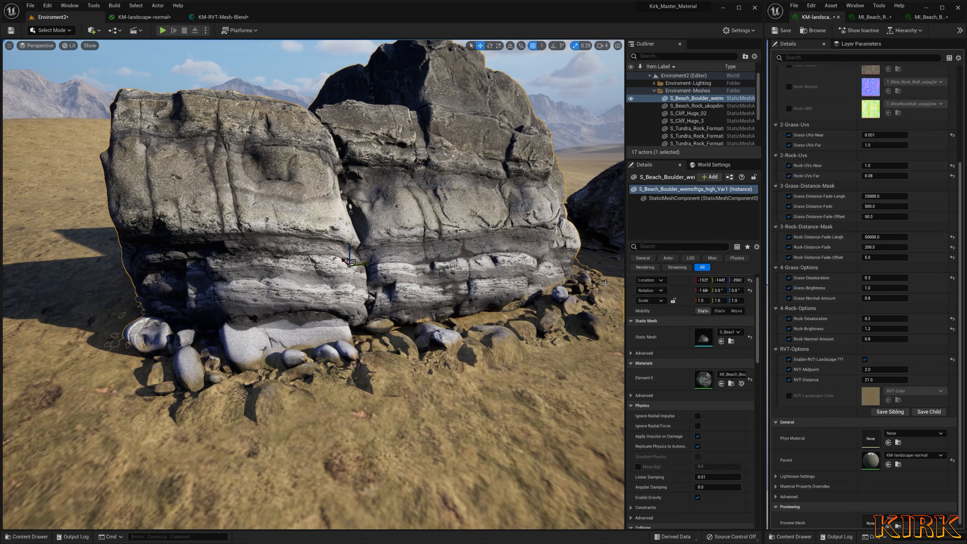
click(731, 383)
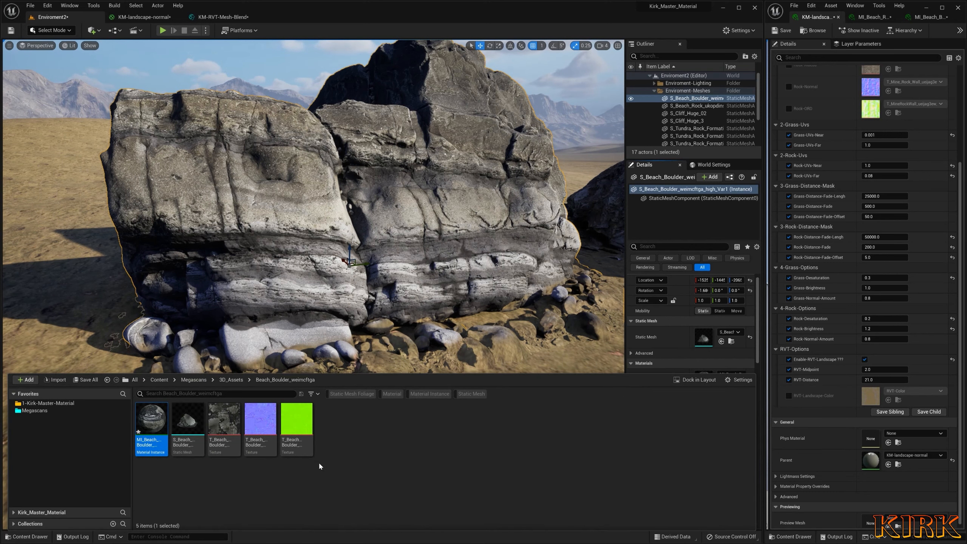
double_click(152, 418)
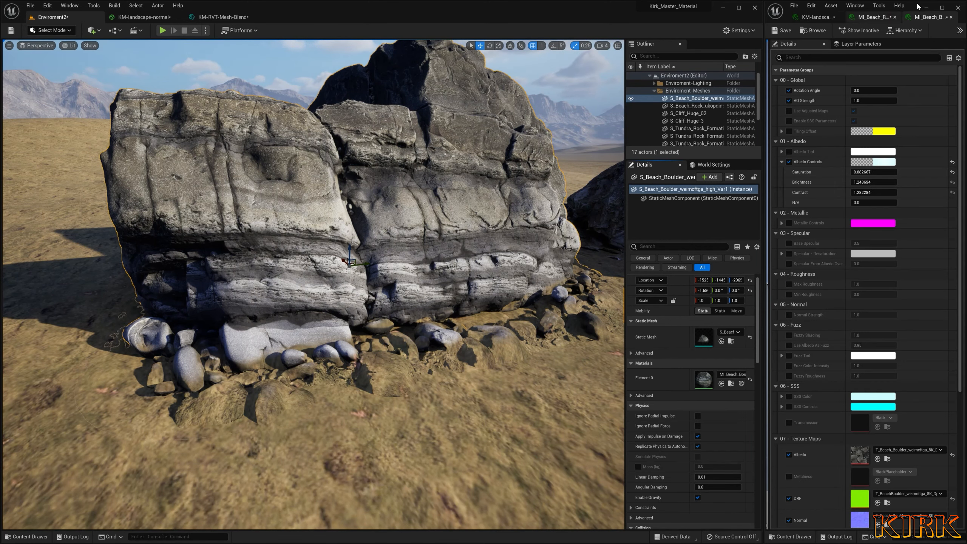
scroll(894, 220, down, 5)
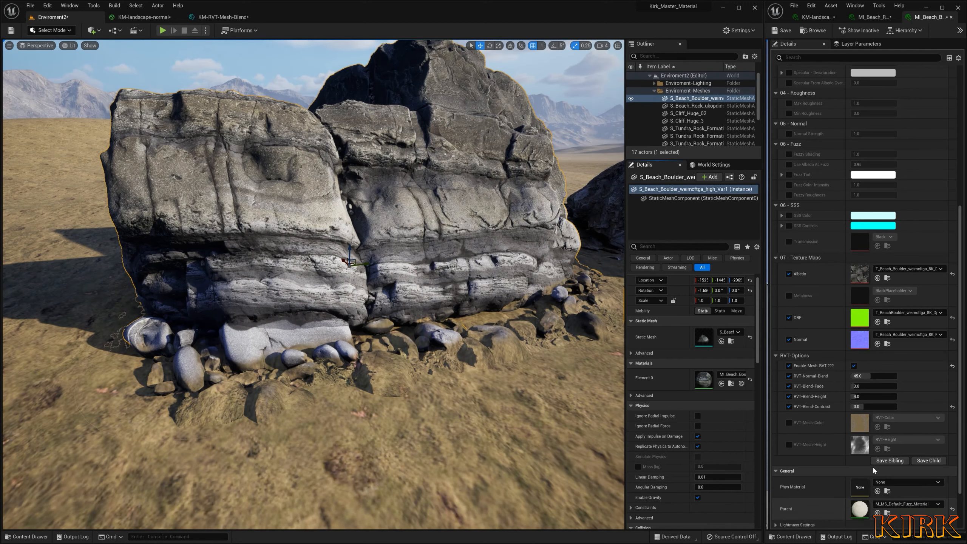
- Switch to the MI_Beach_Rock material instance and review its texture maps and RVT-Options parameters
click(872, 17)
scroll(919, 500, down, 3)
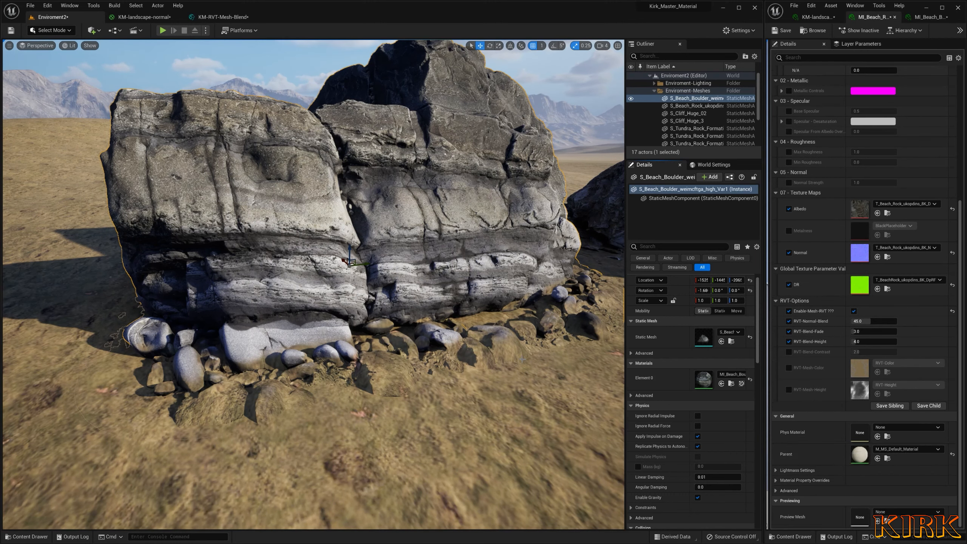
scroll(892, 357, up, 3)
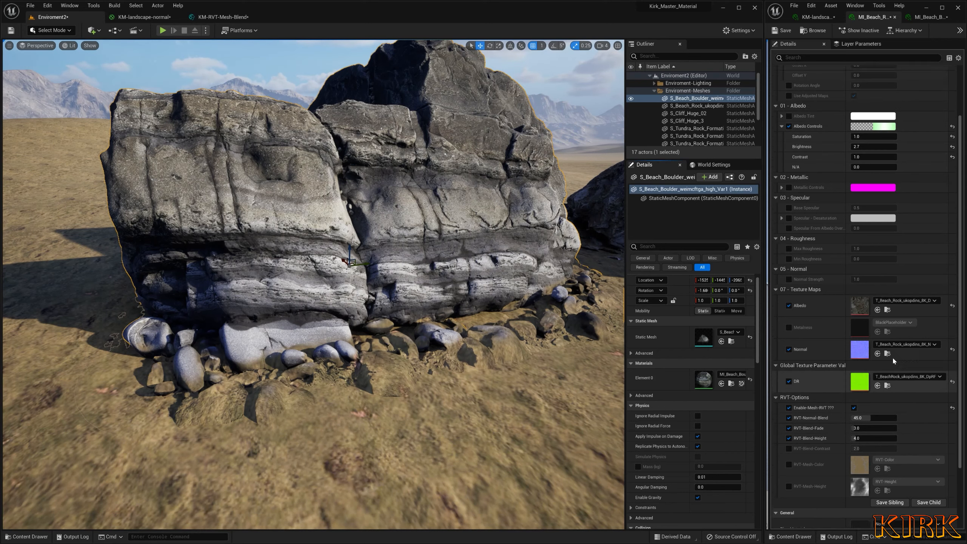
scroll(891, 357, down, 2)
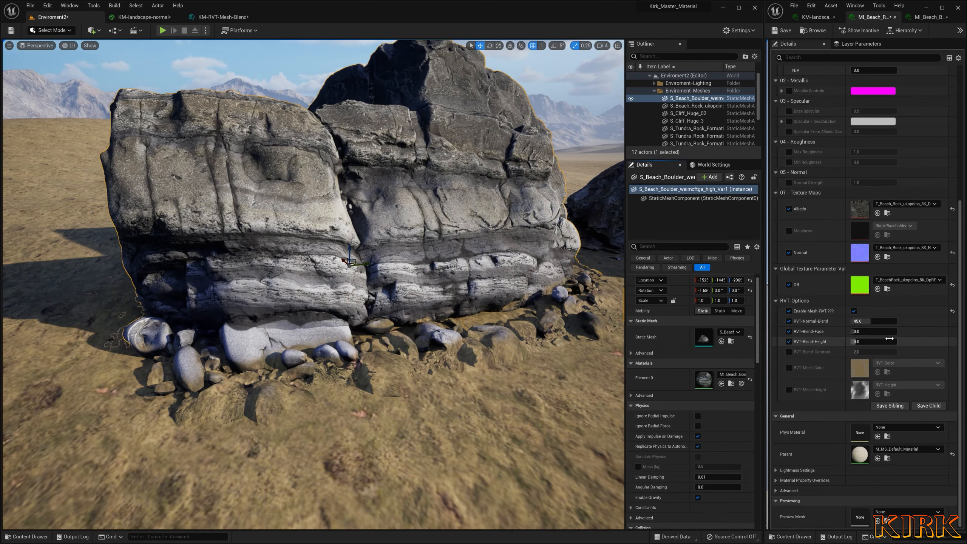
scroll(891, 349, up, 5)
- View both rocks together in the level, and open the MI_Beach_Rock instance's parent material, M_MS_Default_Material
right_drag(449, 313, 533, 267)
key(s)
key(w)
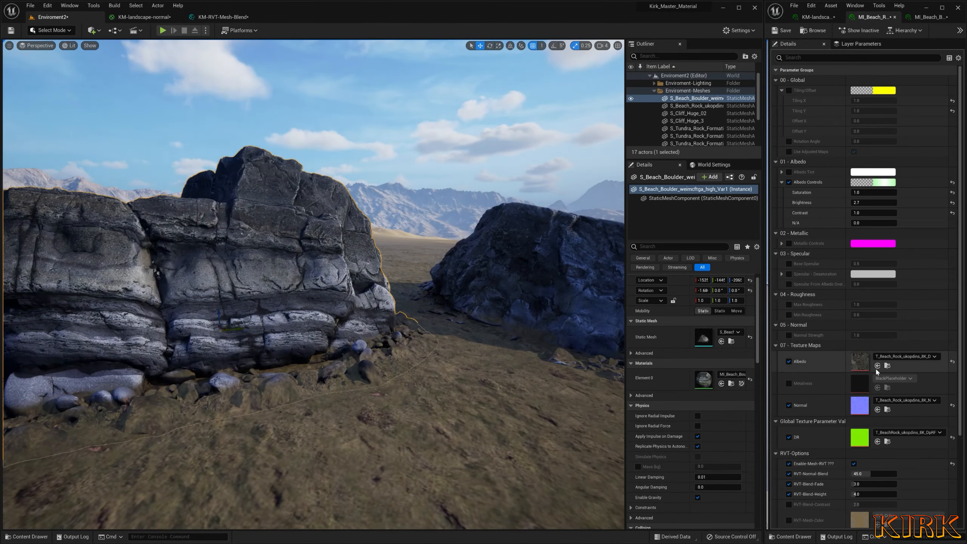
scroll(914, 438, down, 4)
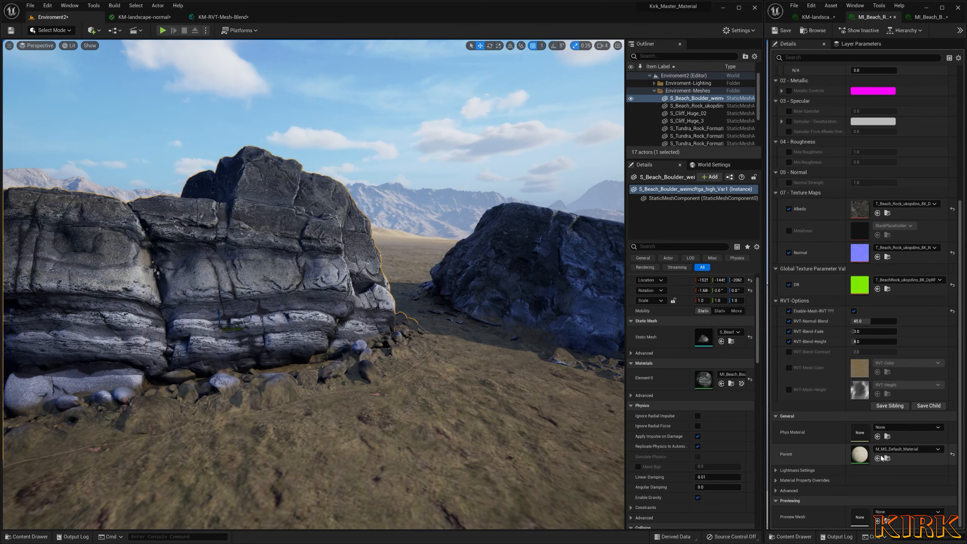
double_click(859, 454)
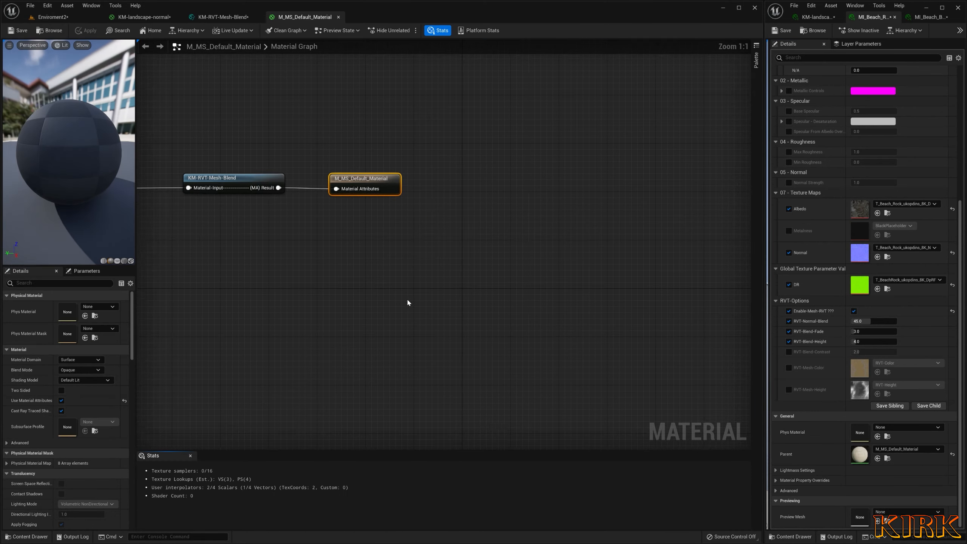
- Reconnect KM-RVT-Mesh-Blend between the MF_ObjAdjustments result and the Material Attributes input of M_MS_Default_Material
mouse_move(512, 217)
mouse_down()
mouse_move(494, 259)
mouse_move(502, 217)
mouse_move(484, 212)
mouse_move(507, 217)
mouse_up()
right_drag(419, 264, 404, 255)
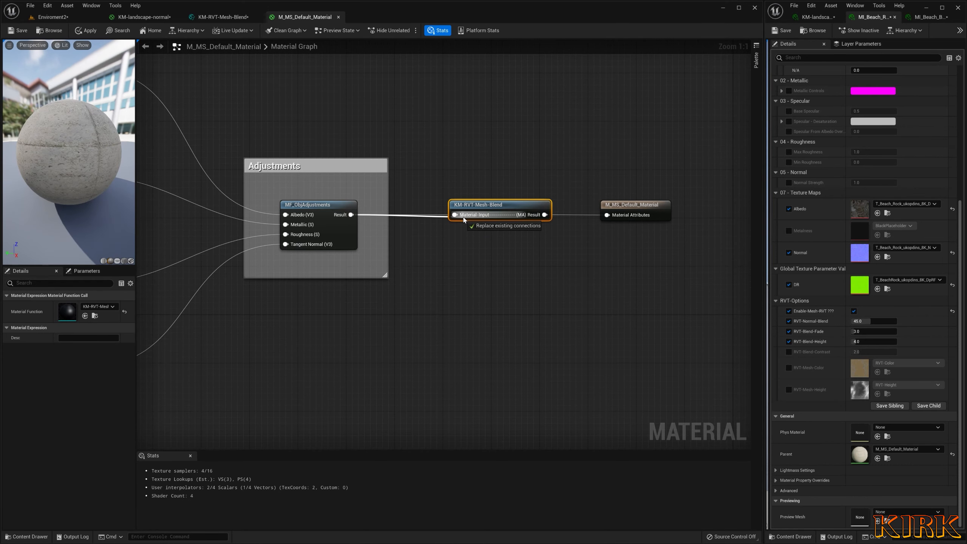
drag(545, 215, 585, 266)
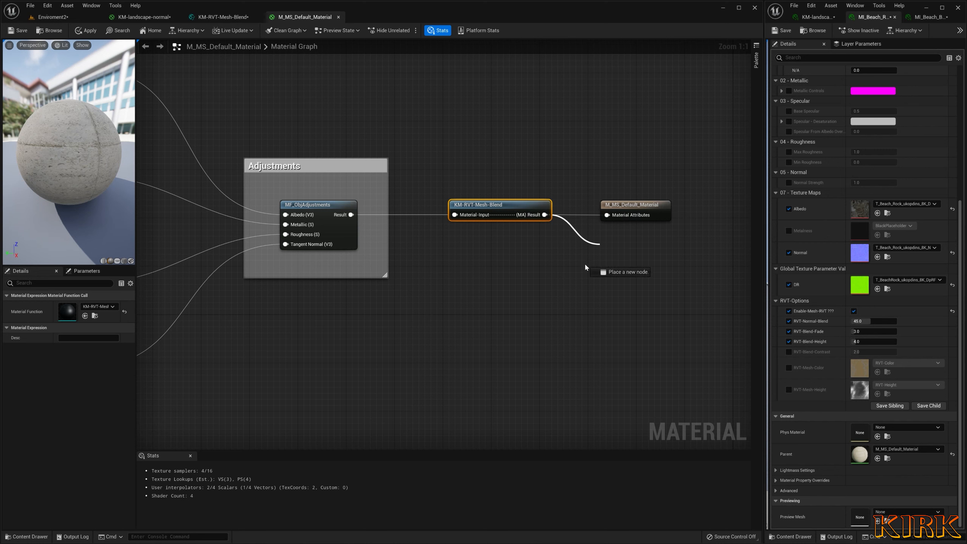
drag(600, 225, 607, 215)
right_drag(578, 281, 564, 317)
drag(673, 168, 295, 333)
click(548, 321)
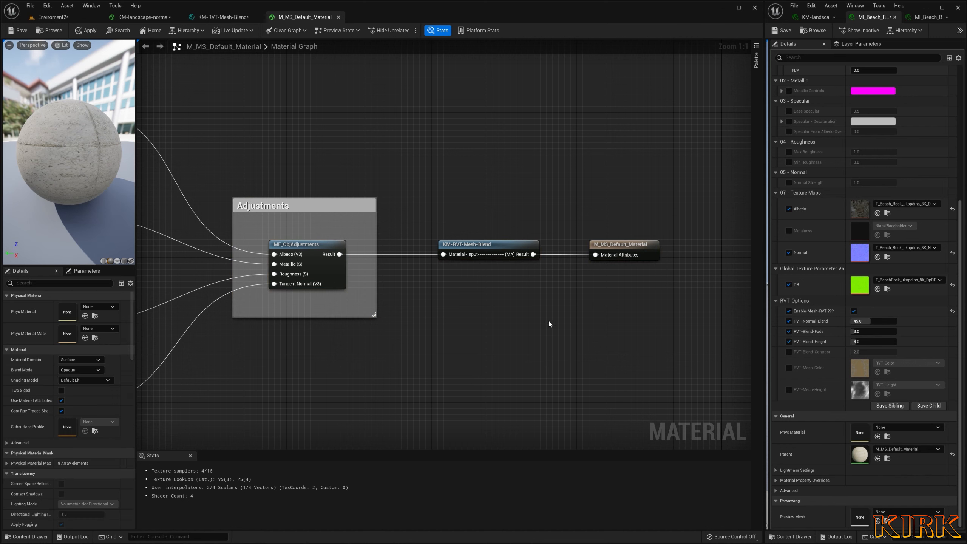
- Hide the stats panel, apply the changes to M_MS_Default_Material, and close the material
click(117, 30)
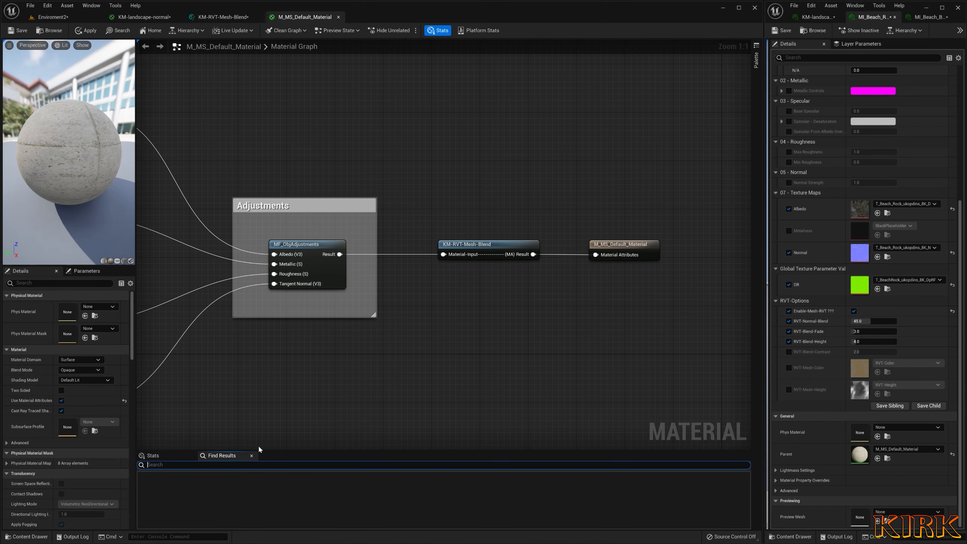
click(252, 455)
click(435, 34)
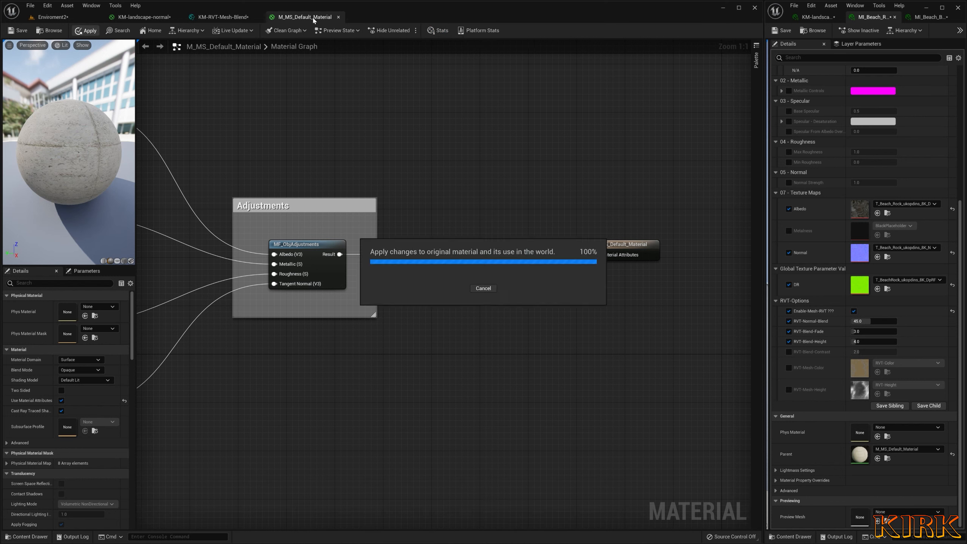
click(339, 17)
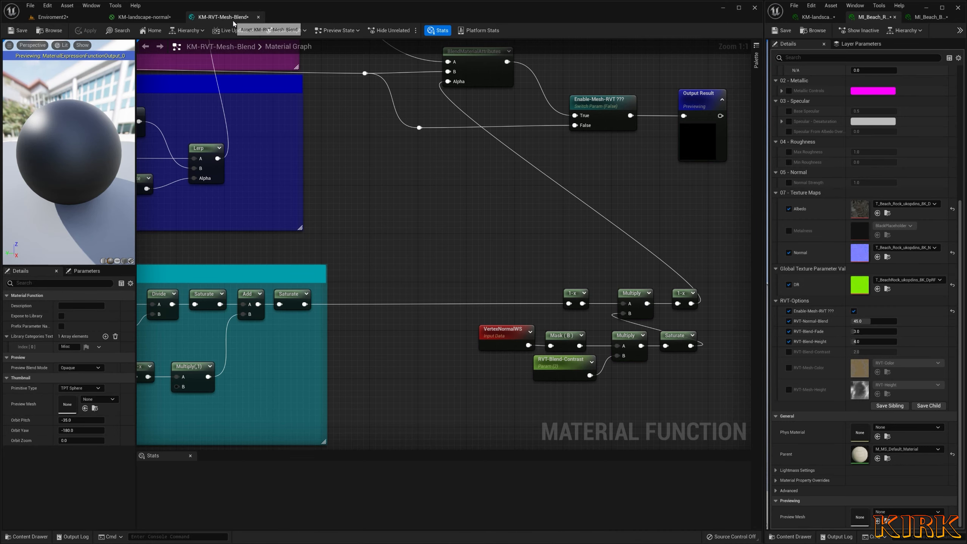
- Move the VertexNormalWS contrast-mask nodes in KM-RVT-Mesh-Blend closer to the RVT-Mask group
scroll(305, 103, down, 5)
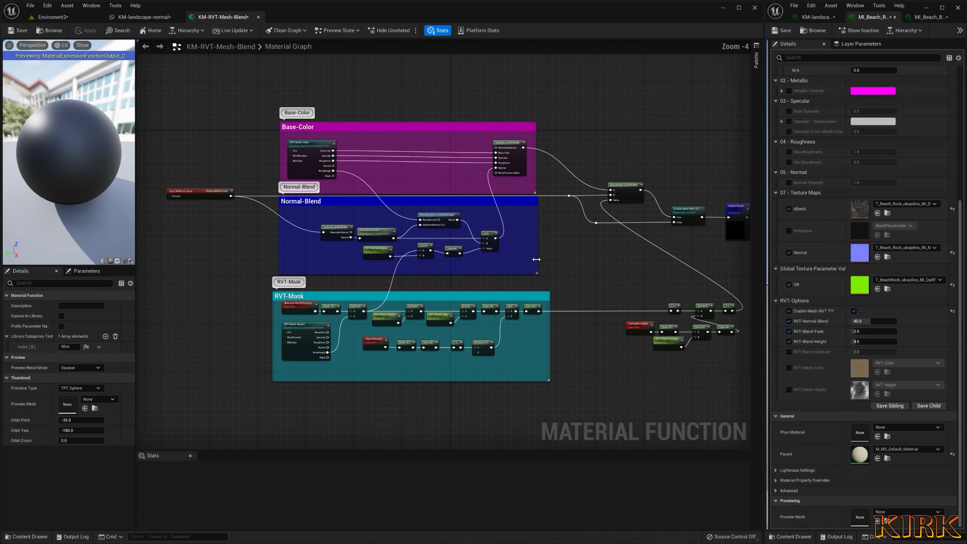
right_drag(640, 203, 610, 184)
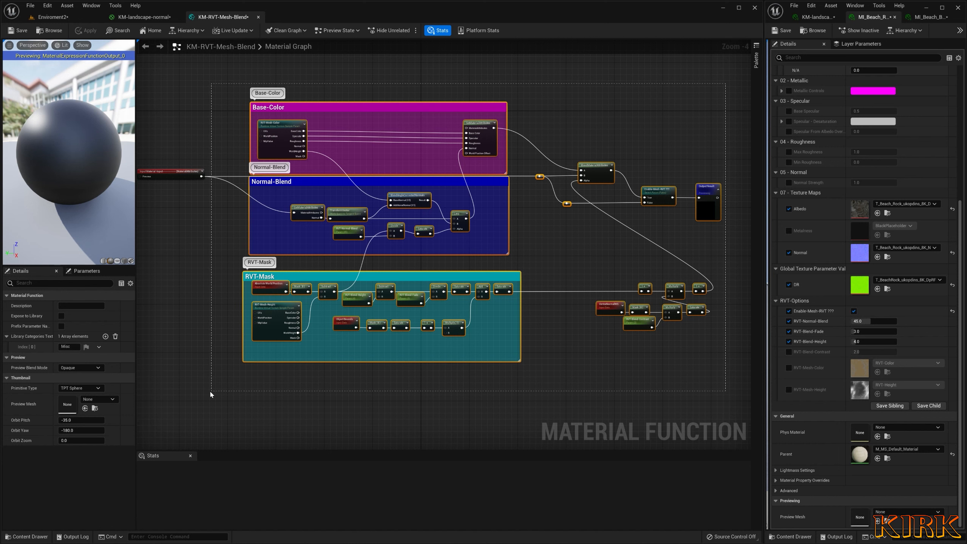
right_drag(621, 249, 509, 273)
drag(547, 293, 437, 345)
right_drag(556, 274, 436, 269)
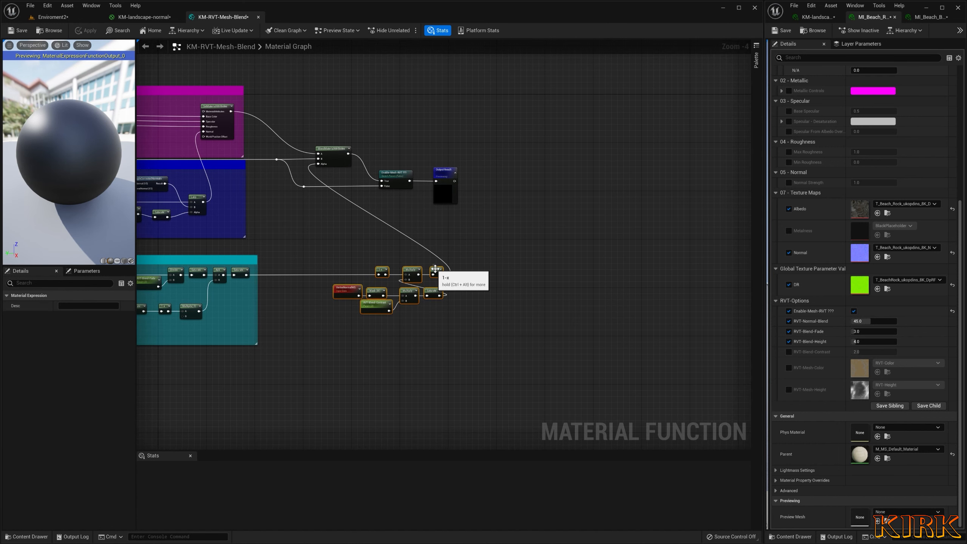
drag(435, 269, 396, 266)
click(449, 264)
- Return to the level, frame the boulder, and enable RVT-Blend-Contrast on the MI_Beach_Rock instance at about 5.36
click(66, 18)
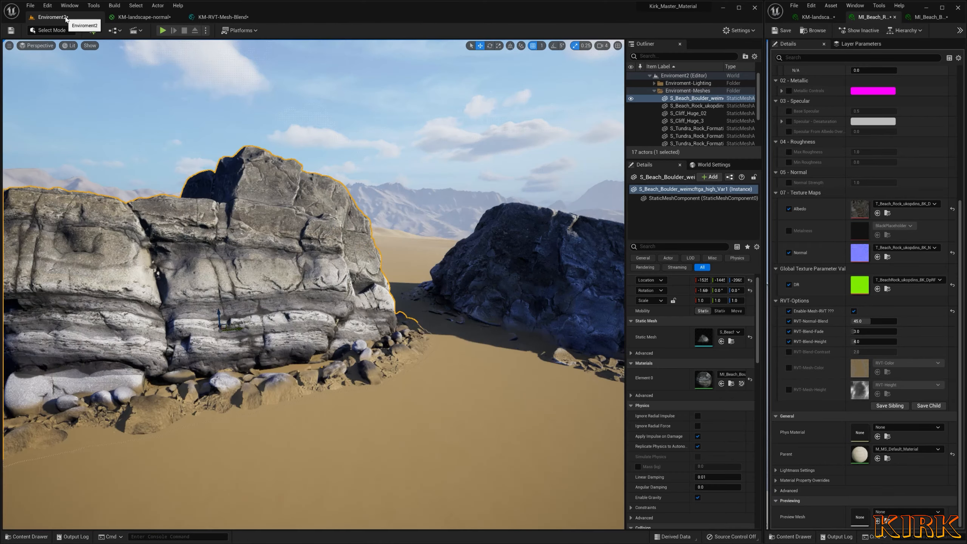
right_drag(351, 138, 310, 162)
key(w)
key(s)
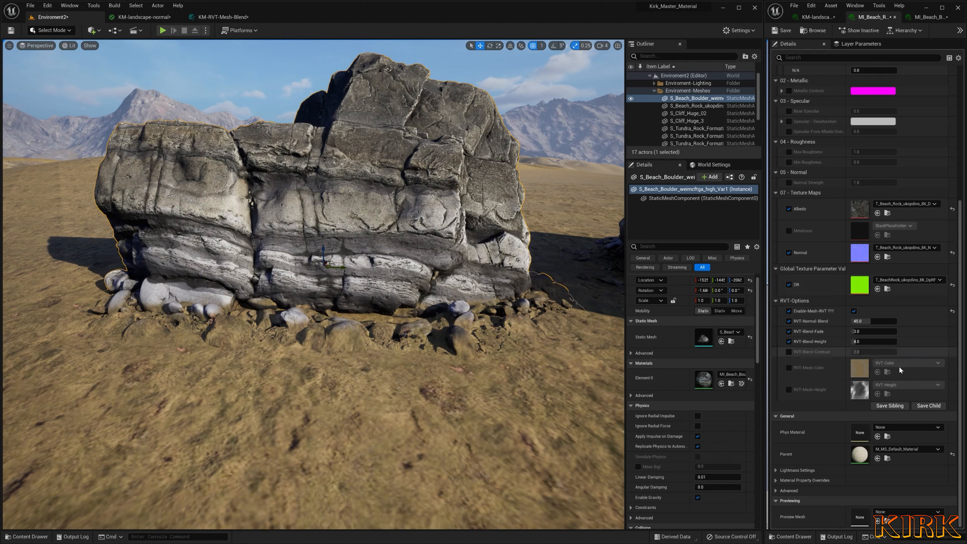
click(789, 352)
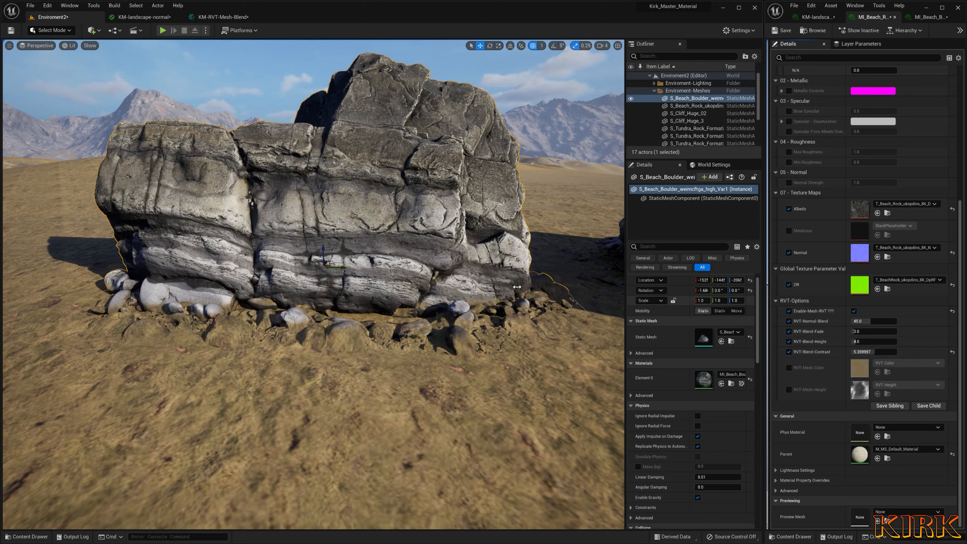
- Bring the beach rock's rubble base into view and try RVT-Blend-Contrast at about 0.05
key(w)
right_drag(503, 287, 563, 323)
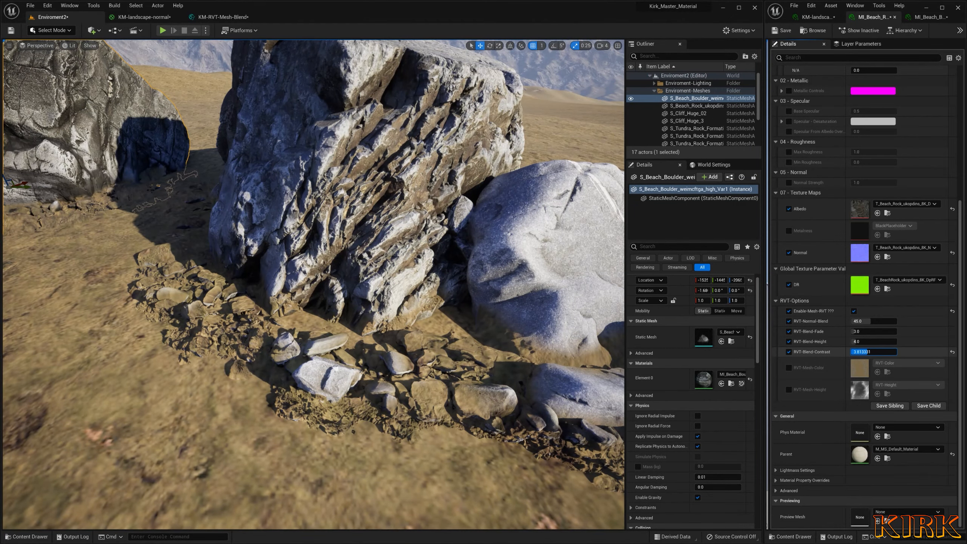
drag(855, 352, 874, 352)
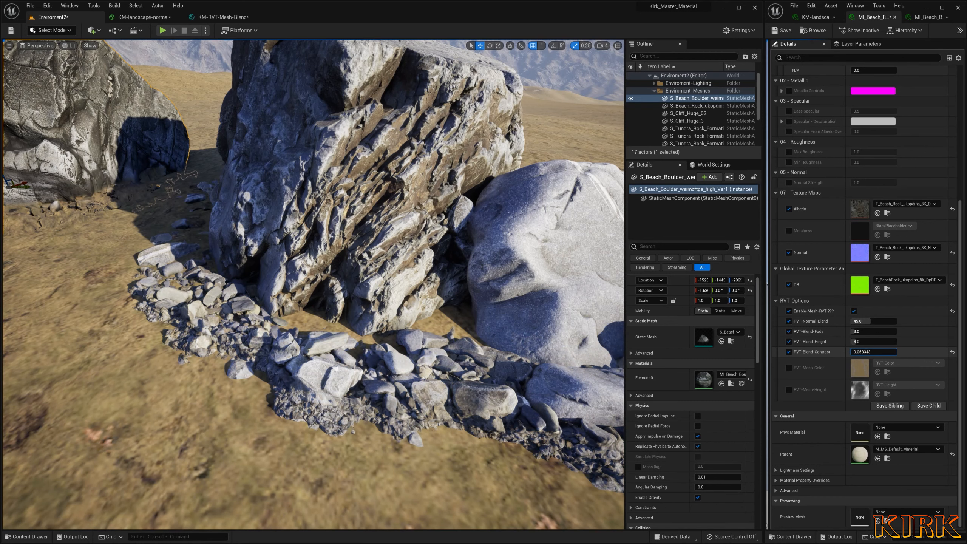
- Inspect the rubble base from several angles while trying RVT-Blend-Contrast at about 1.64 and 1.23
right_drag(456, 289, 396, 265)
key(w)
key(s)
key(d)
key(w)
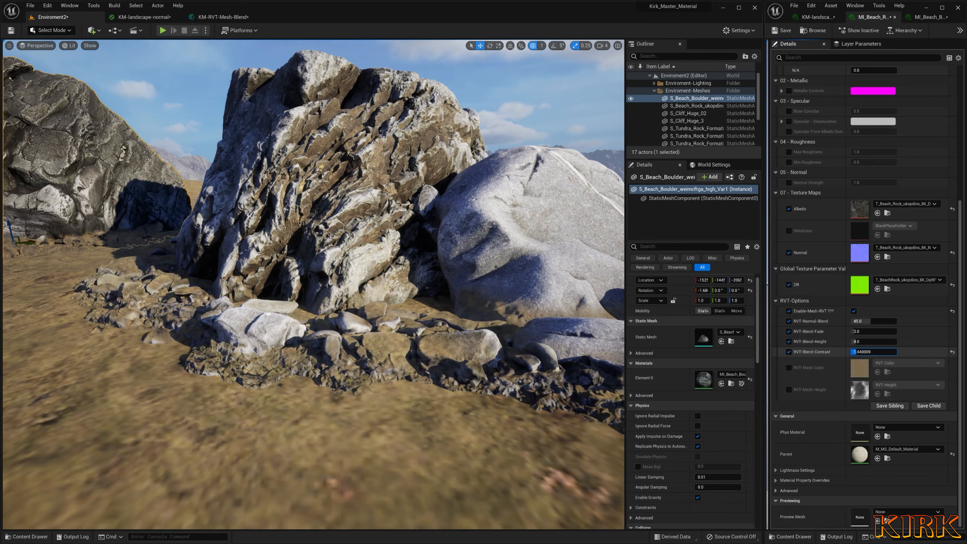
right_drag(476, 305, 465, 229)
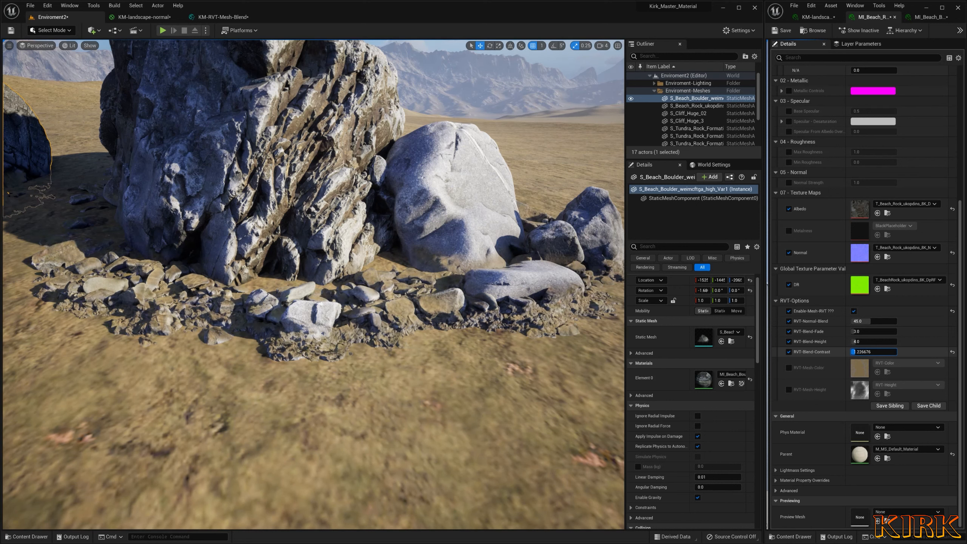
- Try RVT-Blend-Contrast at about 2.03, RVT-Blend-Fade at about 8.6 and RVT-Blend-Height at about 6.88
drag(868, 351, 883, 351)
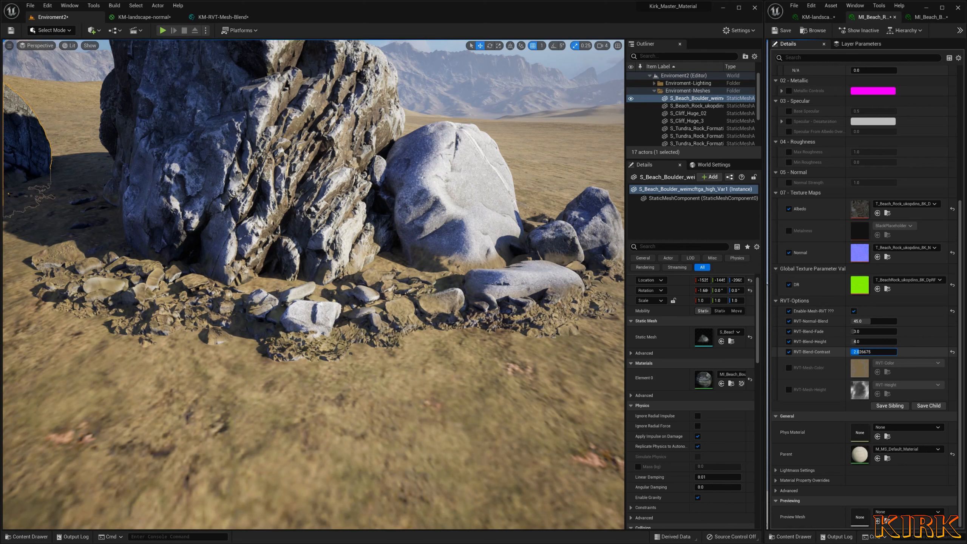
mouse_move(861, 332)
mouse_down()
mouse_move(876, 331)
mouse_move(872, 342)
mouse_up()
scroll(318, 325, up, 5)
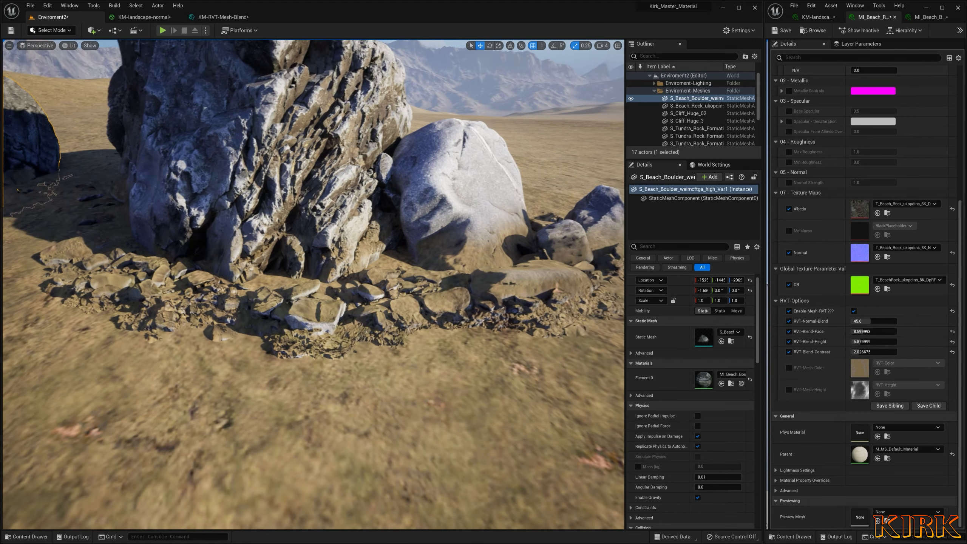
- Check the VertexNormalWS blue-channel mask nodes in the KM-RVT-Mesh-Blend graph, and return to the level
click(214, 17)
scroll(441, 258, up, 5)
drag(351, 287, 357, 292)
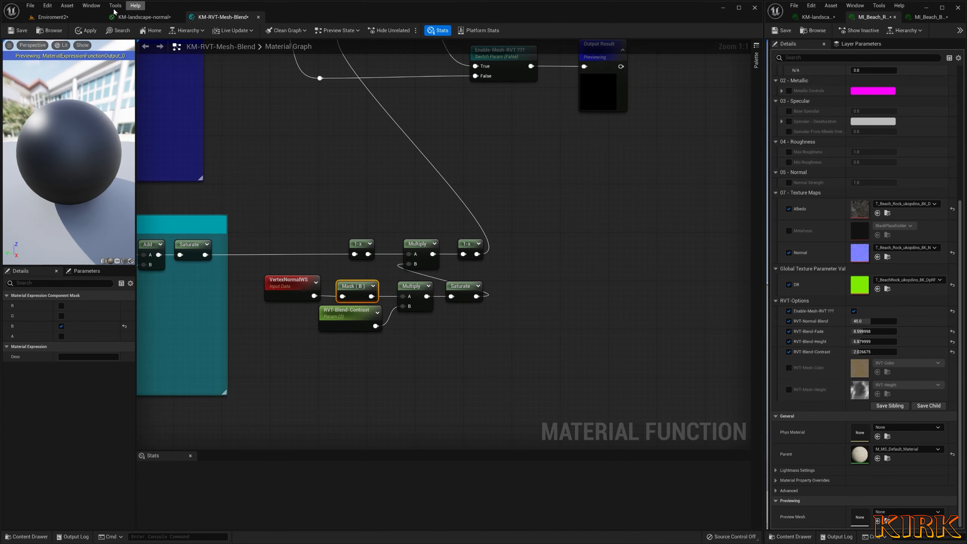
click(79, 17)
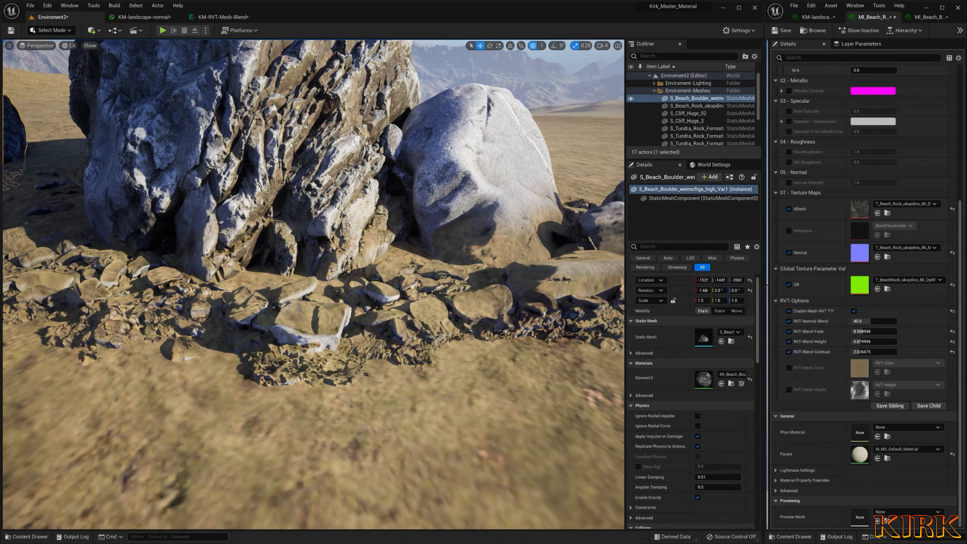
- Up close to the rocks, try RVT-Blend-Fade at 0.00001 and much higher, RVT-Blend-Height at about 2.08 and RVT-Blend-Contrast at about 4.19
right_drag(422, 338, 344, 354)
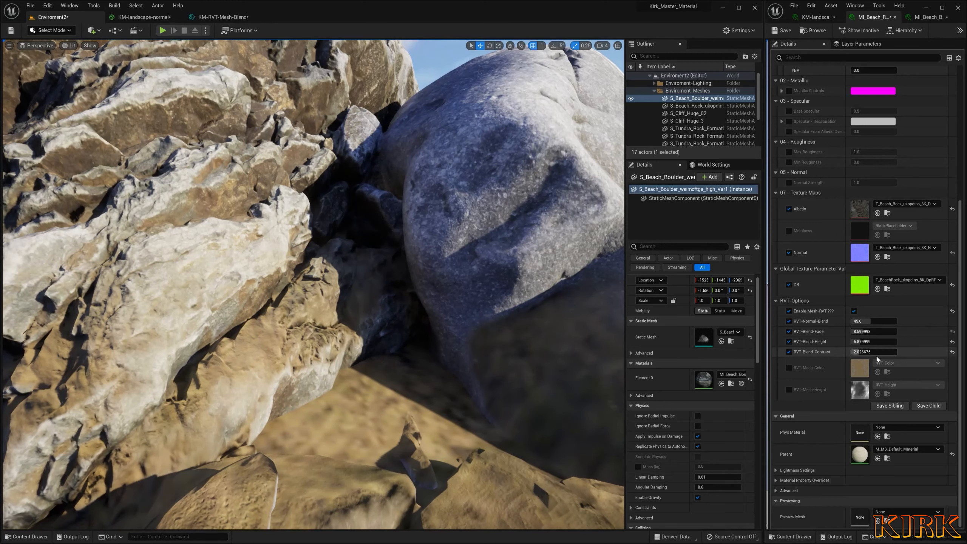
drag(873, 352, 877, 352)
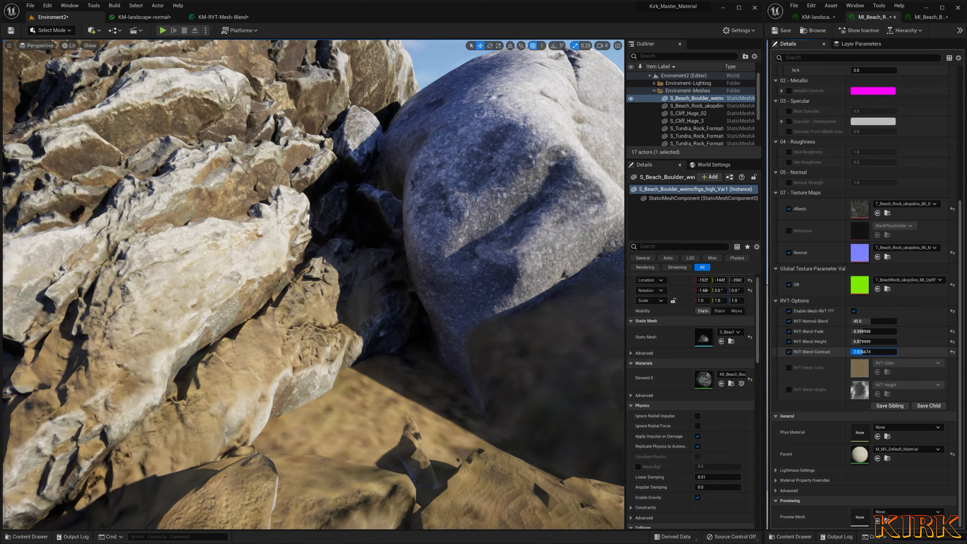
text(0.00001)
key(Return)
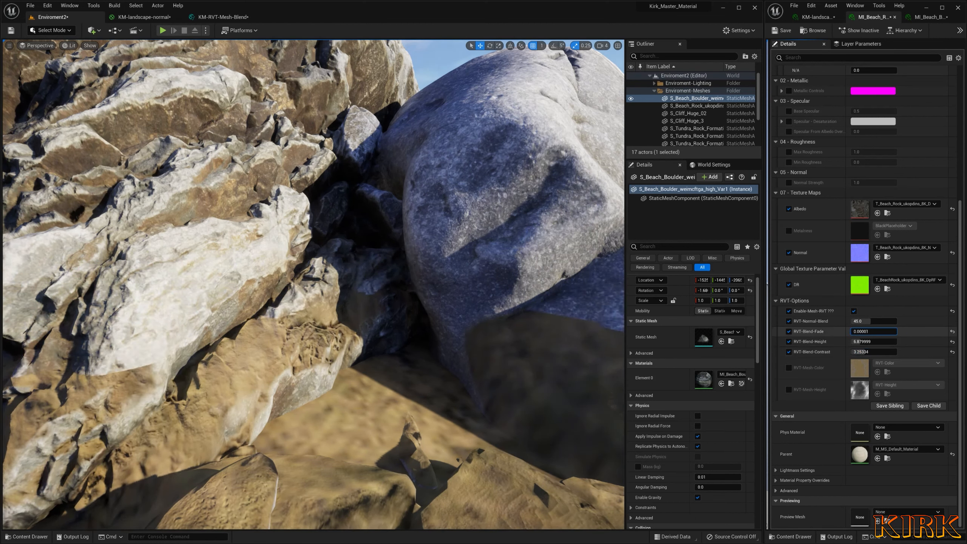
mouse_move(872, 332)
mouse_down()
mouse_move(880, 331)
mouse_move(870, 342)
mouse_move(871, 332)
mouse_move(905, 332)
mouse_move(880, 352)
mouse_move(897, 352)
mouse_move(876, 350)
mouse_up()
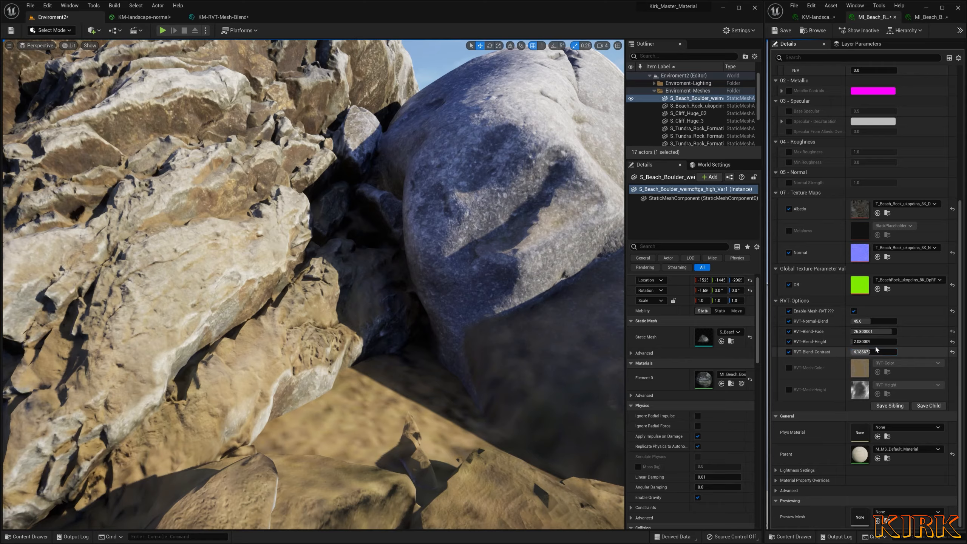
- Reset RVT-Blend-Fade, RVT-Blend-Height and RVT-Blend-Contrast on MI_Beach_Rock to their default values
click(952, 332)
click(952, 341)
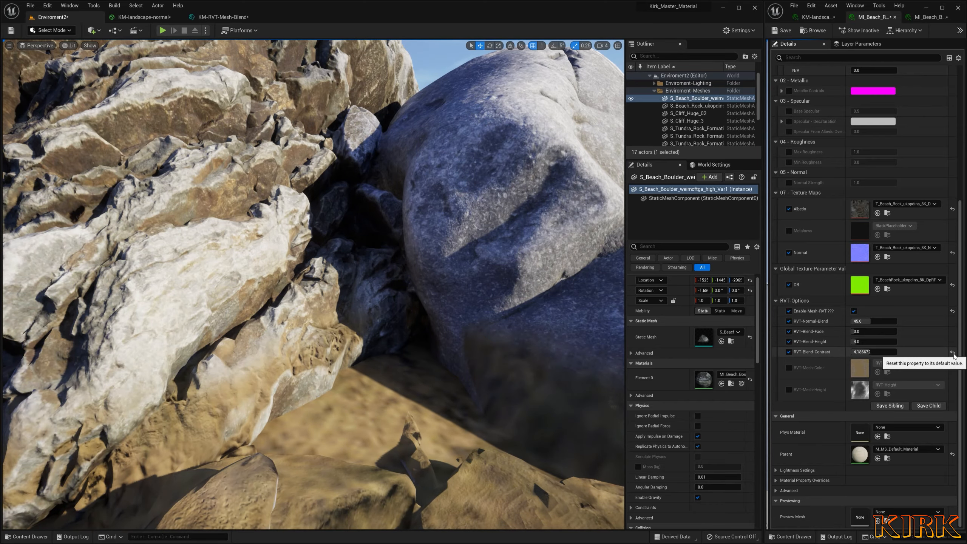
click(953, 353)
- Bring the boulder's base into view and reset RVT-Blend-Contrast to its default in the boulder's material instance
key(s)
right_drag(477, 319, 406, 320)
key(w)
key(s)
key(a)
key(s)
key(w)
key(s)
key(w)
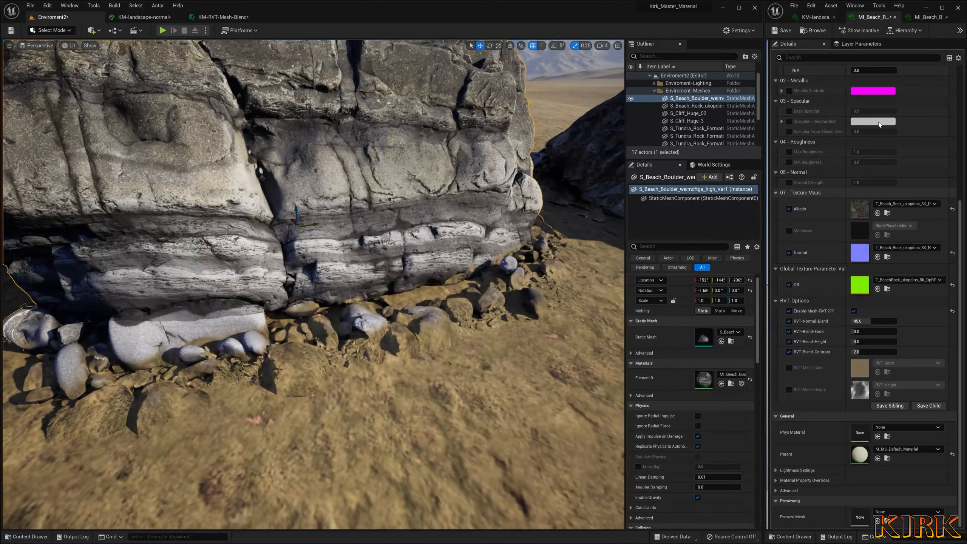
click(929, 16)
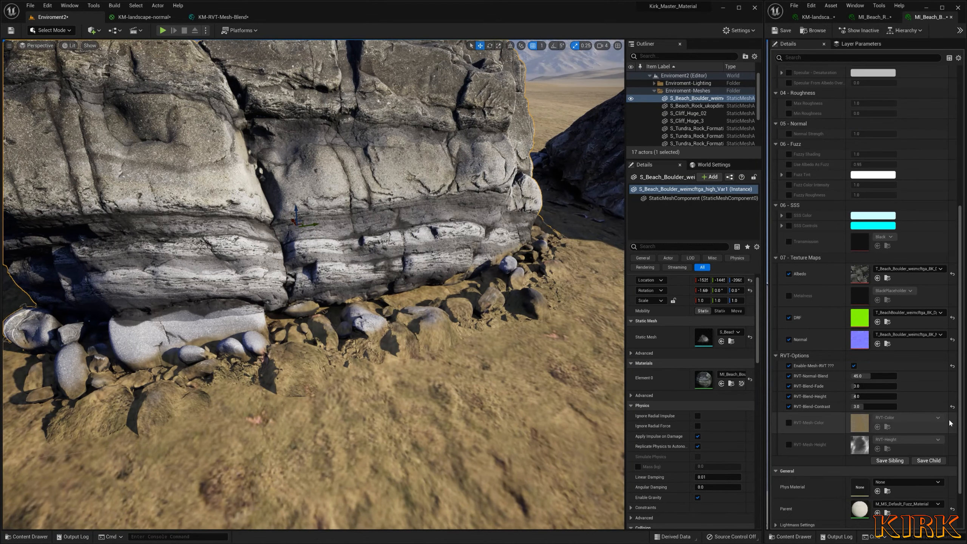
click(952, 407)
- Examine the stones along the boulder's base and set its RVT-Blend-Height to about 5.44
key(w)
right_drag(526, 366, 491, 367)
key(d)
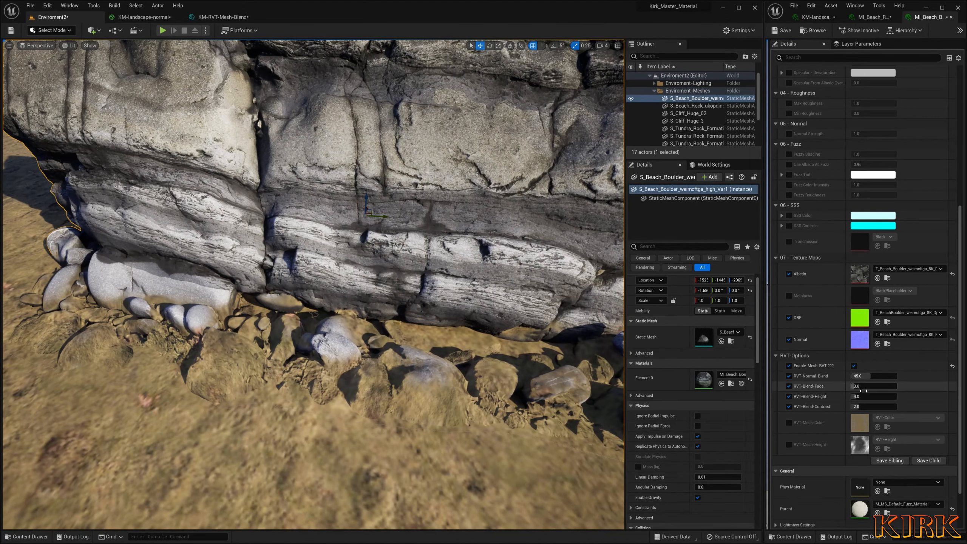
mouse_move(863, 396)
mouse_down()
mouse_move(892, 396)
mouse_move(859, 396)
mouse_up()
- Review the contrast-mask, blend and output nodes in the KM-RVT-Mesh-Blend graph, and hide its stats panel
click(223, 16)
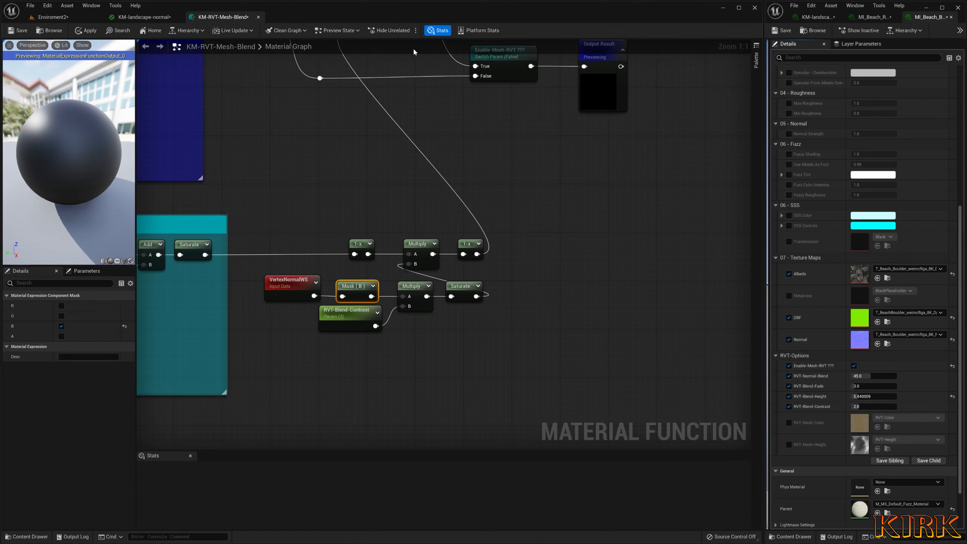
click(440, 31)
click(440, 31)
click(609, 205)
right_drag(567, 299, 568, 201)
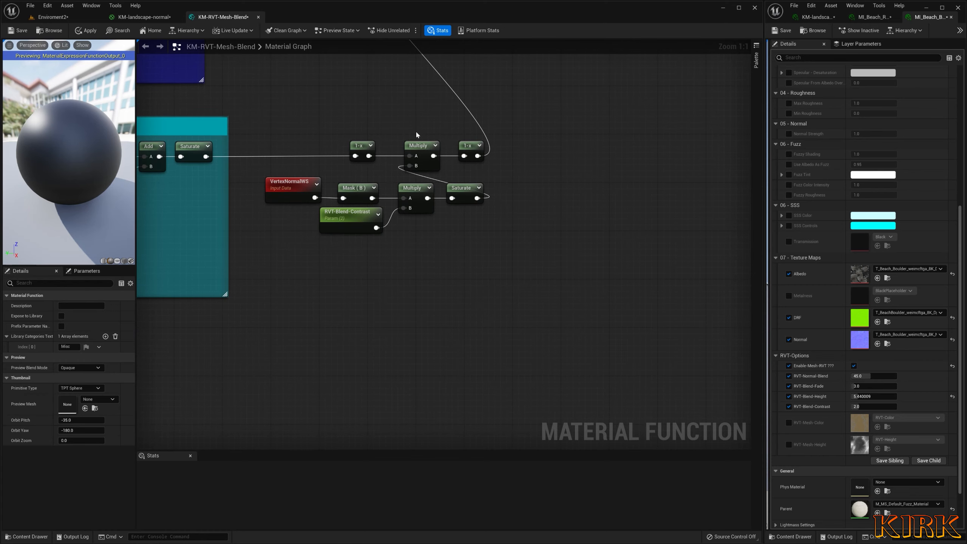
click(150, 30)
click(553, 215)
right_drag(363, 313, 511, 216)
right_drag(357, 253, 374, 380)
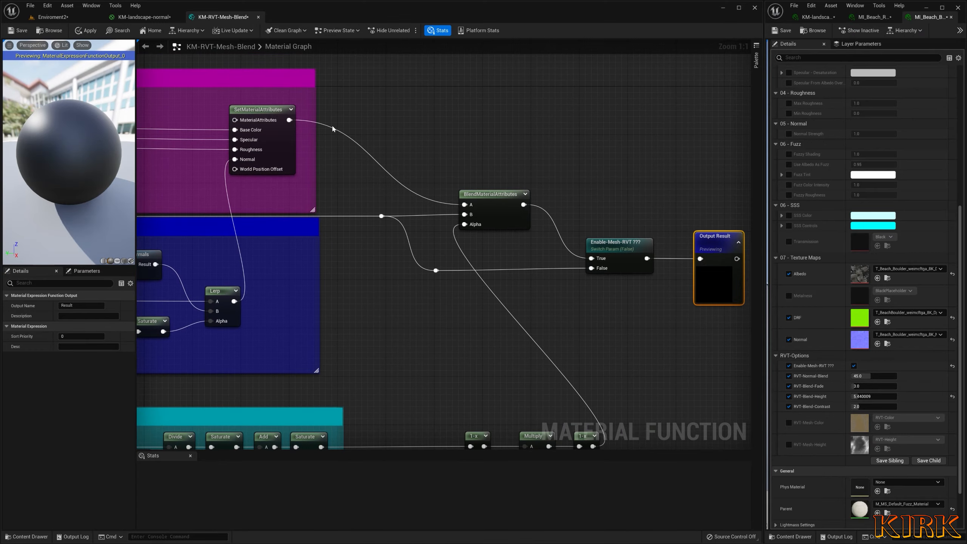
click(439, 34)
- Return to the boulder in the level and lower its material instance's RVT-Normal-Blend to about 37.87
click(49, 17)
right_drag(380, 197, 396, 171)
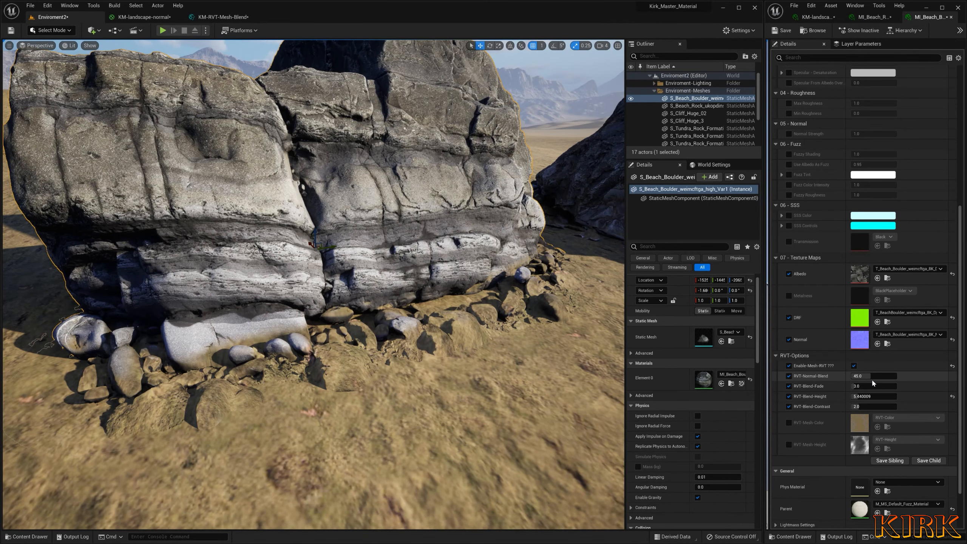
click(875, 375)
mouse_move(859, 376)
mouse_down()
mouse_move(885, 376)
mouse_move(861, 376)
mouse_up()
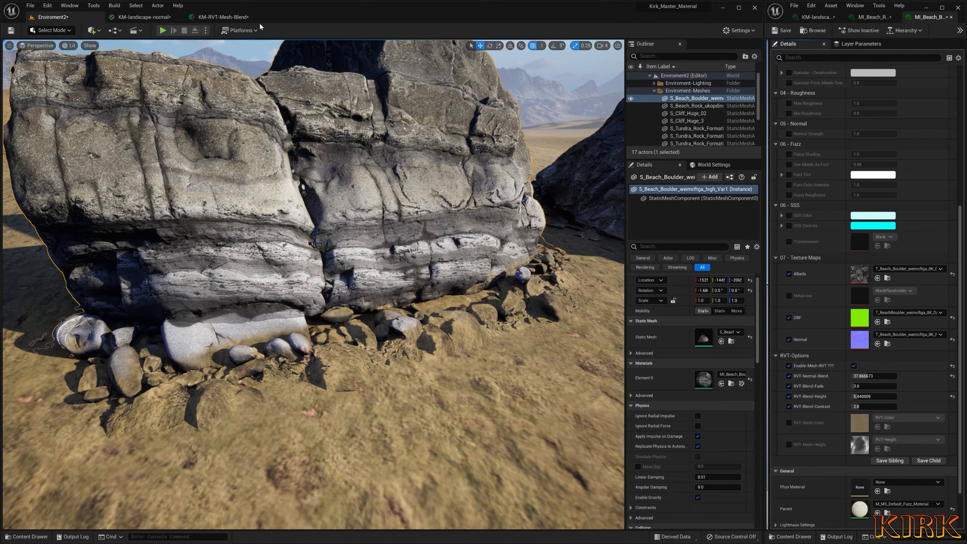
- Move the RVT-Normal-Blend parameter away from the Divide node inside the KM-RVT-Mesh-Blend graph's Normal-Blend group to make room
click(234, 17)
scroll(486, 320, up, 4)
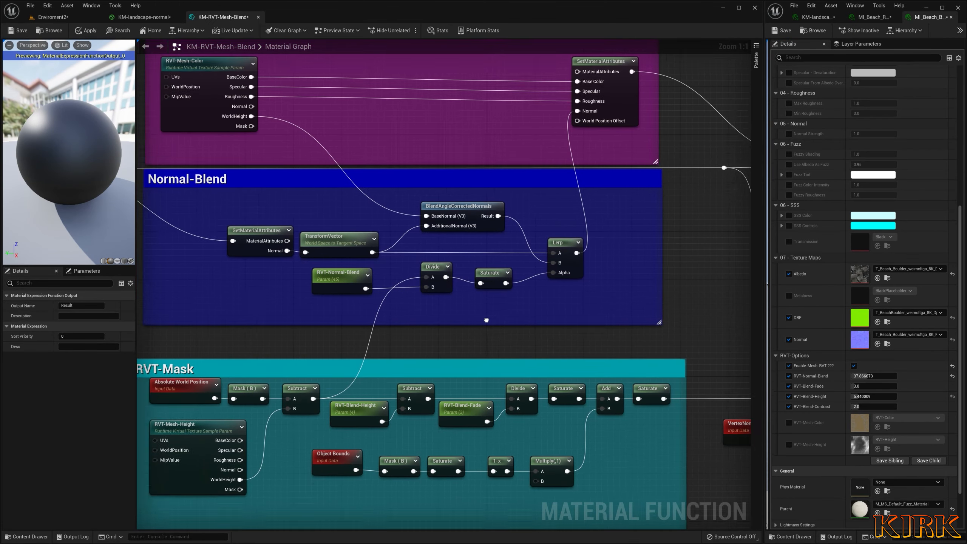
right_drag(486, 319, 528, 314)
drag(392, 277, 301, 276)
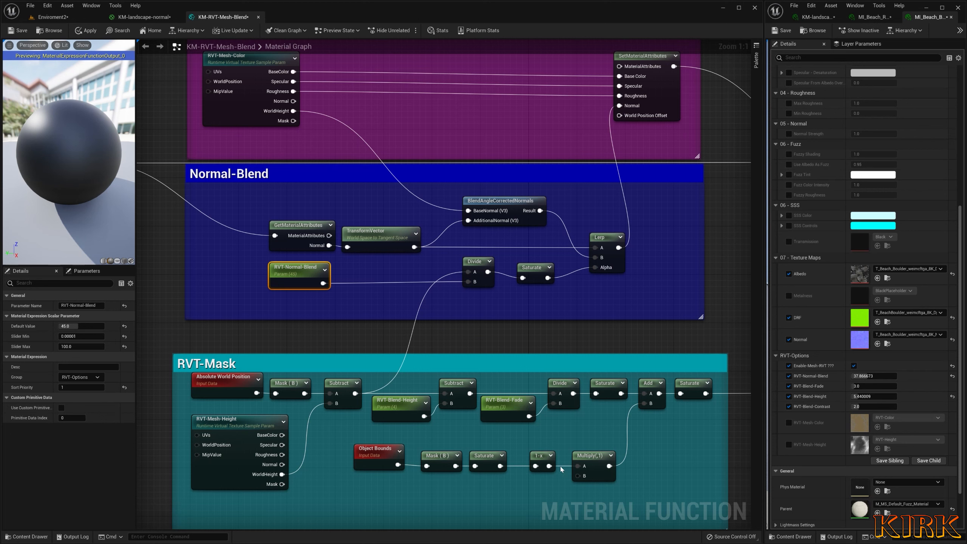
- Duplicate the 1-x node into the Normal-Blend group and wire it between RVT-Normal-Blend and the Divide node's B input
click(551, 455)
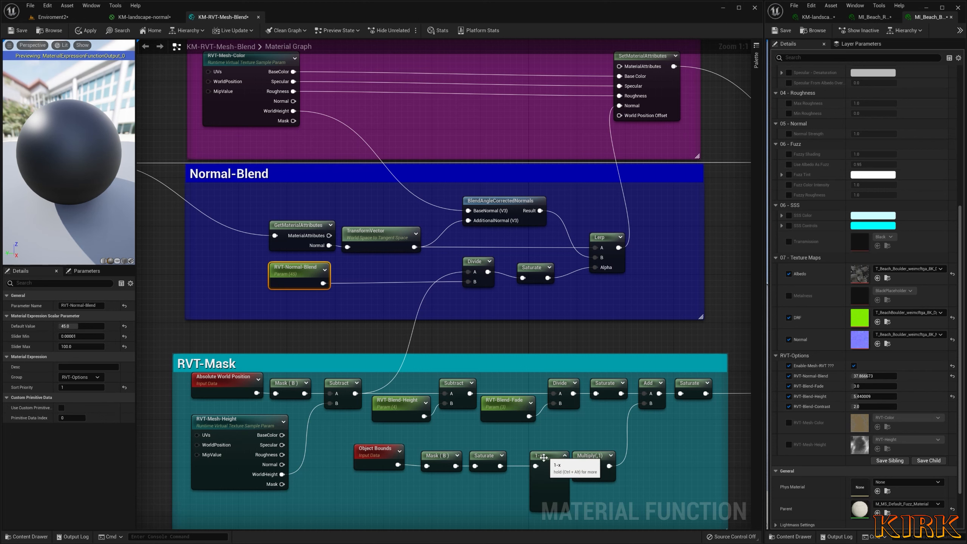
click(565, 455)
click(540, 455)
key(ctrl+c)
key(ctrl+v)
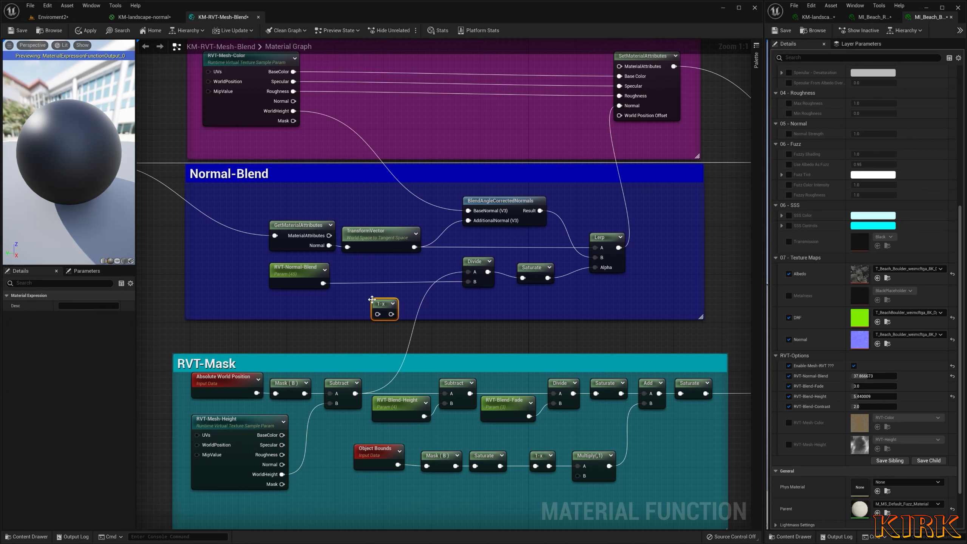
drag(388, 310, 392, 279)
drag(323, 283, 475, 285)
drag(389, 266, 389, 277)
click(390, 272)
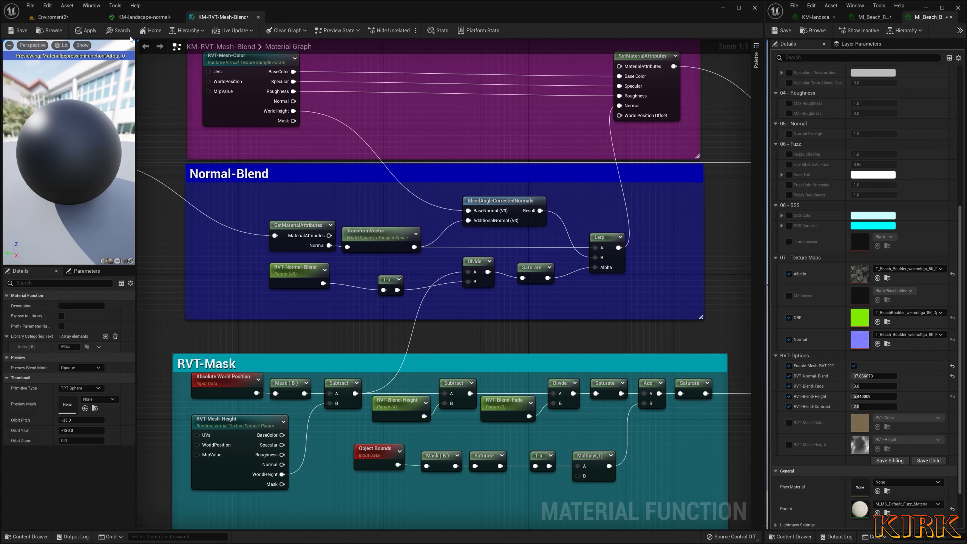
- Apply the KM-RVT-Mesh-Blend changes, close the search results, and return to the Enviroment2 level to view the boulder
click(129, 32)
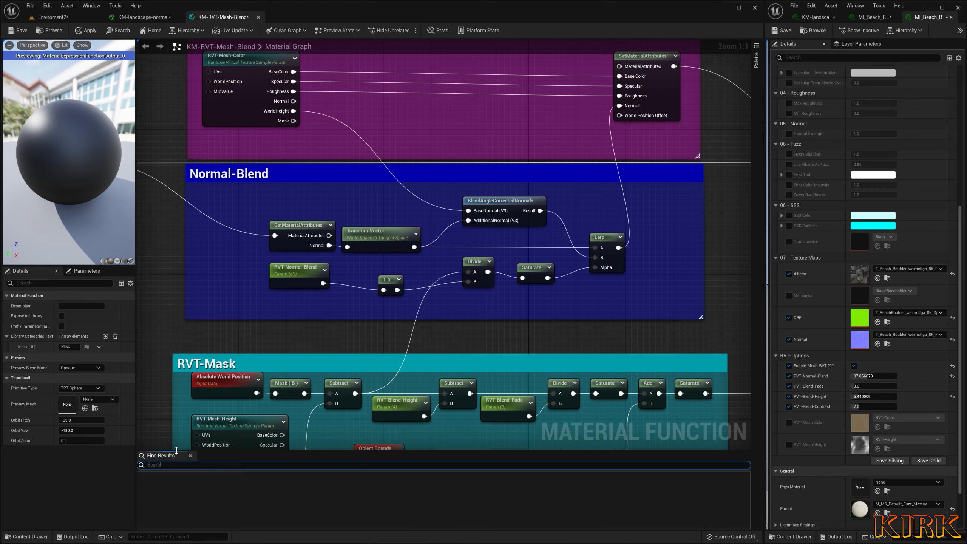
click(190, 456)
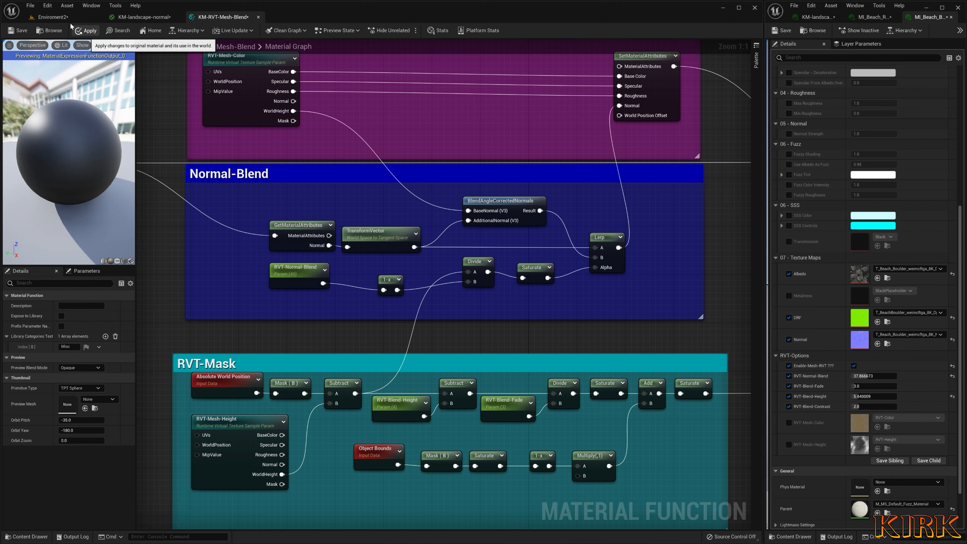
click(61, 16)
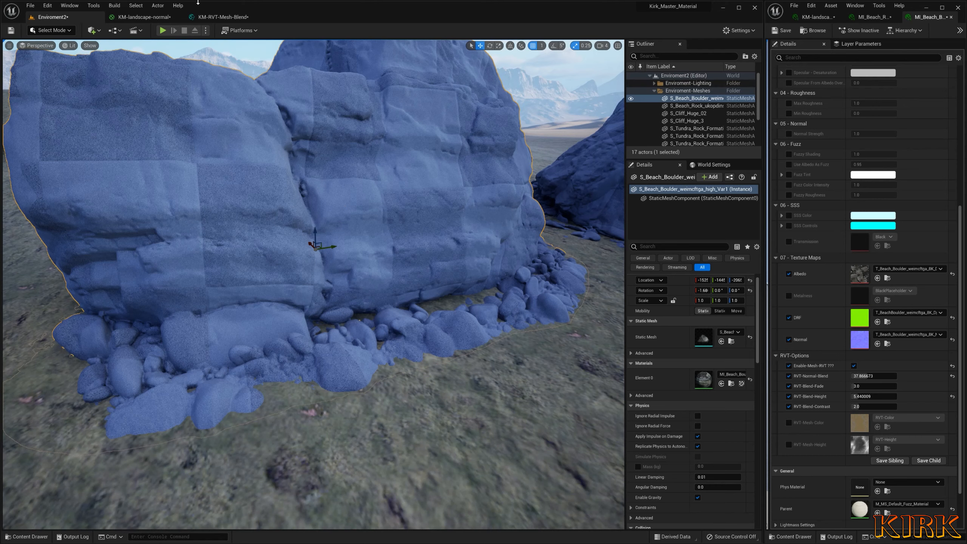
- Review the VirtualTextureFeatureSwitch in the KM-landscape-normal graph and select all the RVT landscape sampling and switch nodes
click(145, 17)
scroll(499, 229, up, 4)
scroll(500, 228, down, 5)
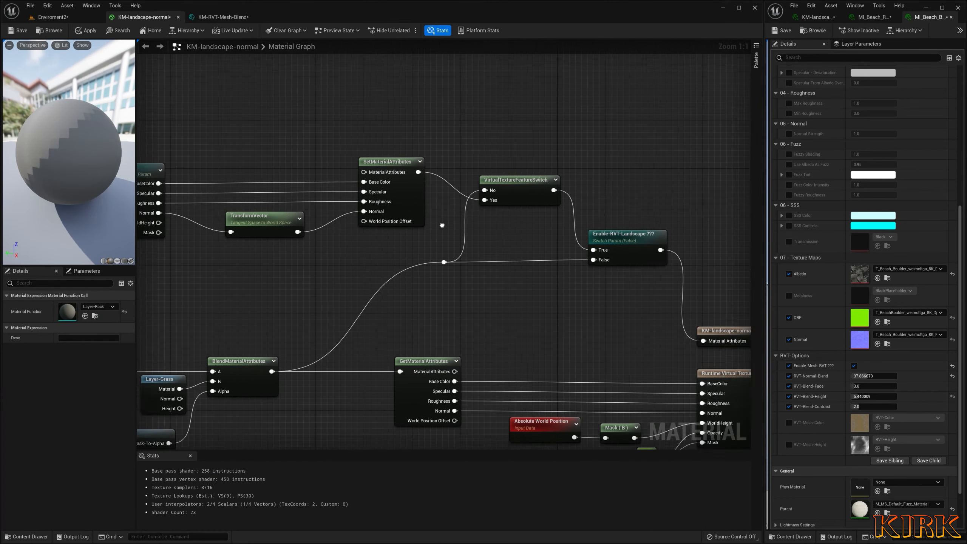
scroll(518, 249, up, 2)
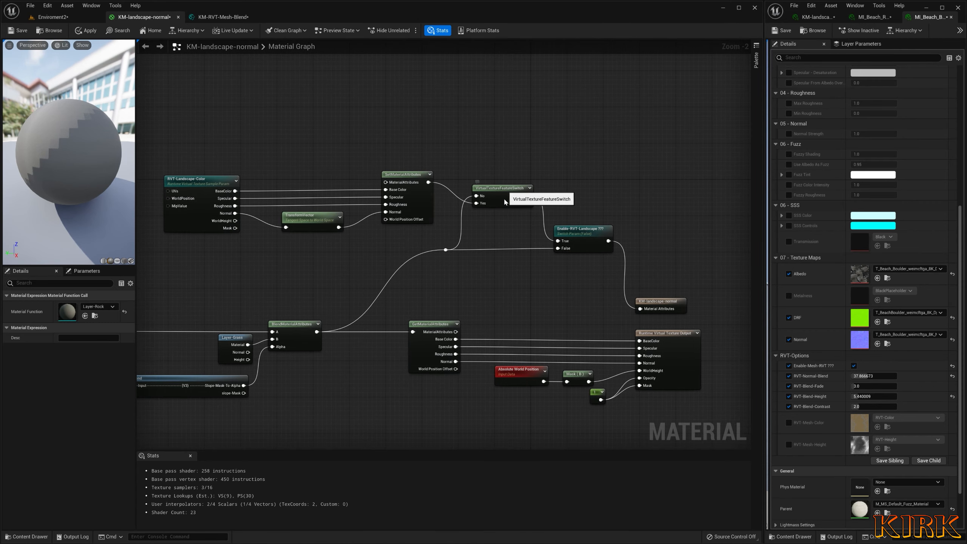
click(504, 202)
right_drag(489, 251, 525, 261)
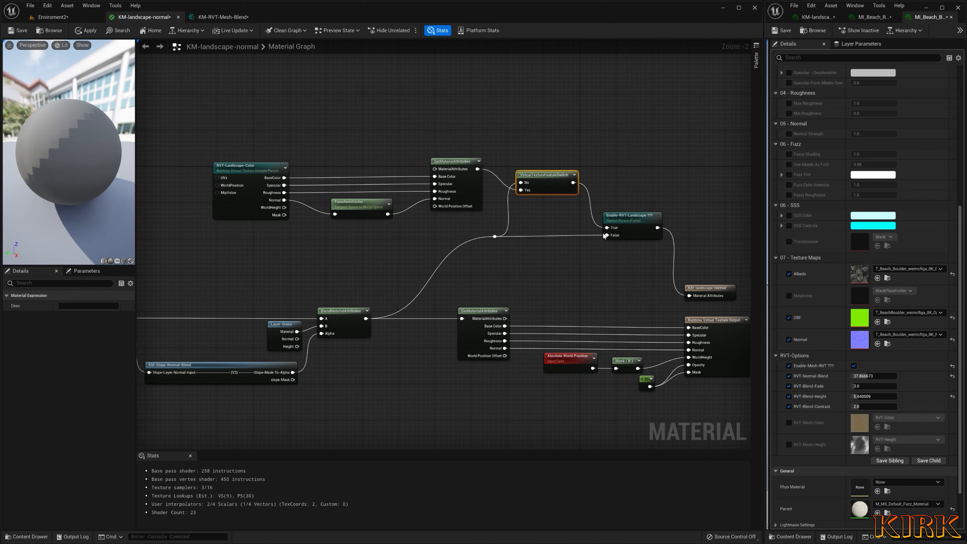
drag(617, 164, 195, 266)
- Browse the project assets to 1-Kirk-Master-Material, Landscape-Material, Landscape-Normals, RVT-Landscape
mouse_move(38, 541)
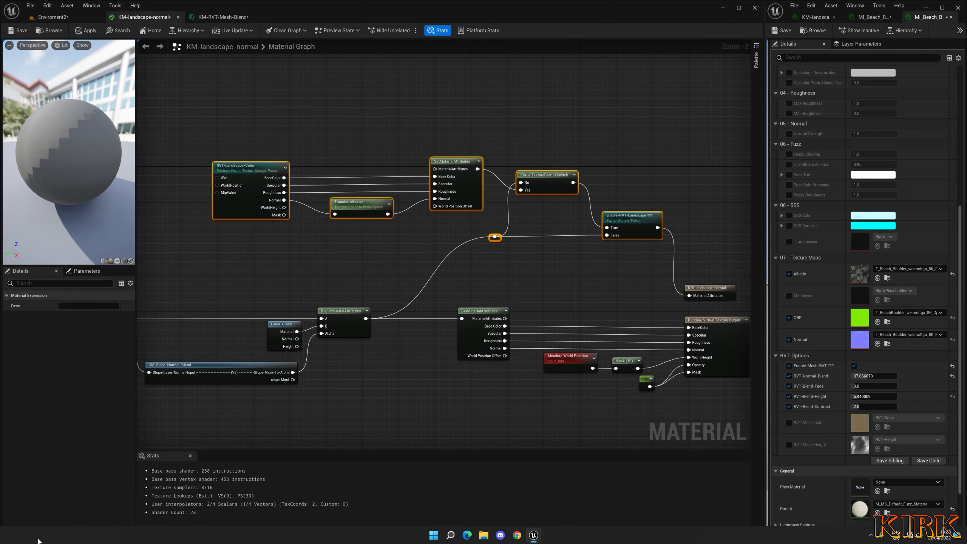
click(24, 536)
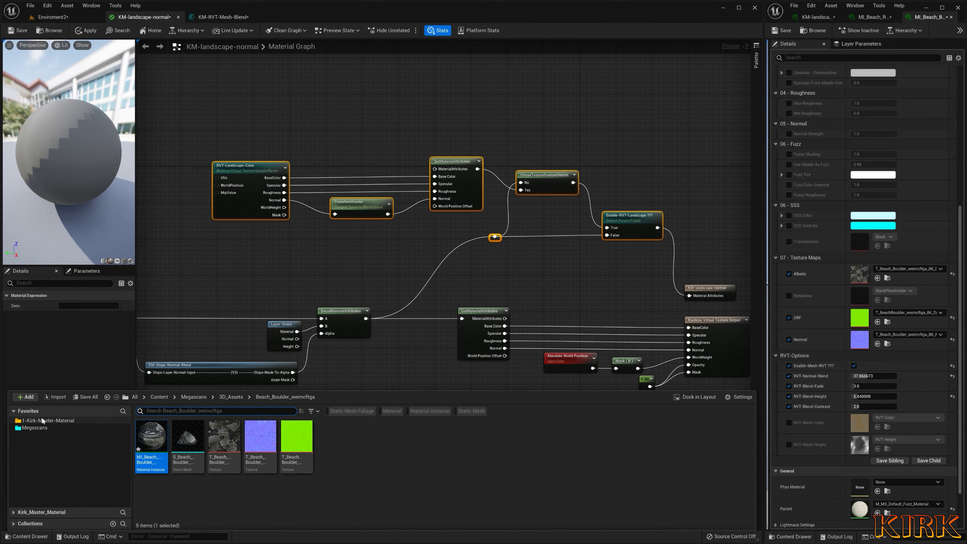
click(42, 421)
click(189, 440)
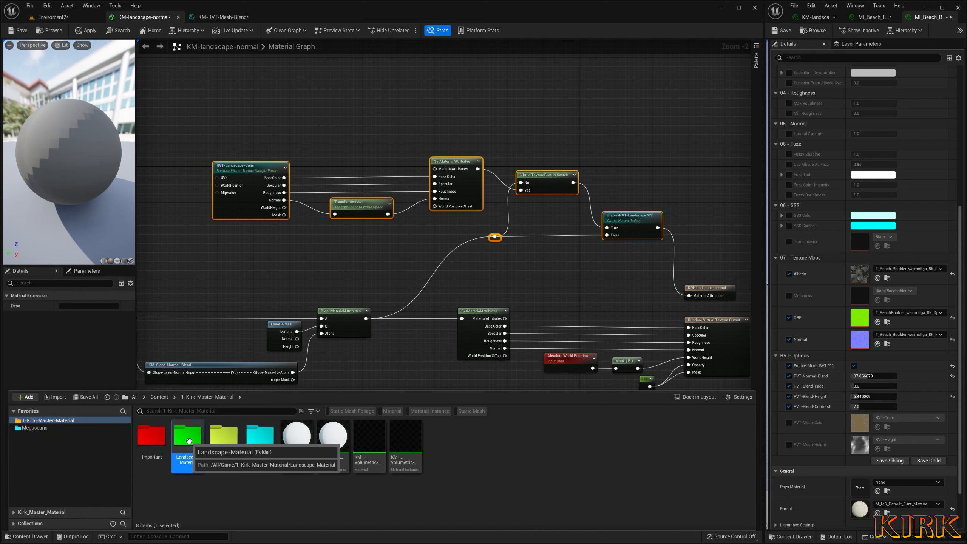
double_click(189, 440)
double_click(189, 439)
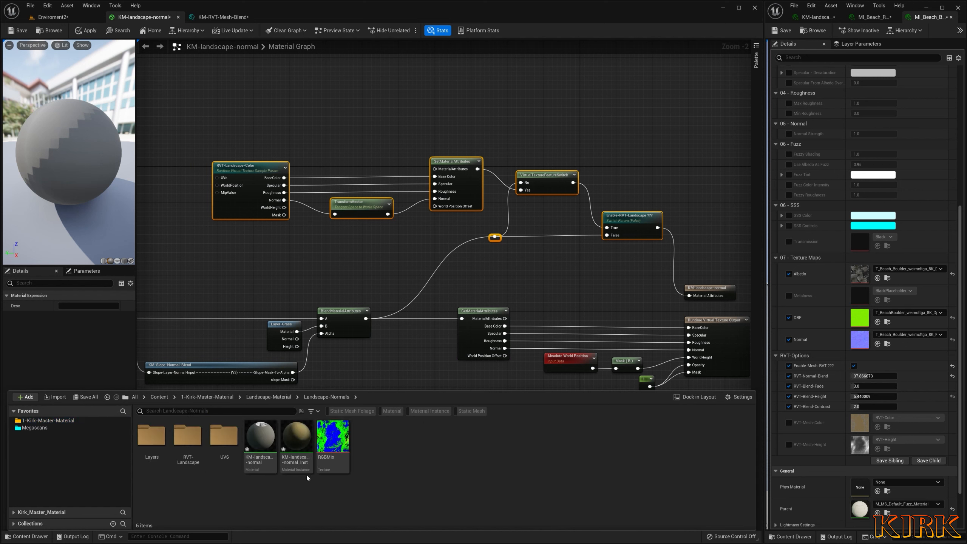
double_click(189, 439)
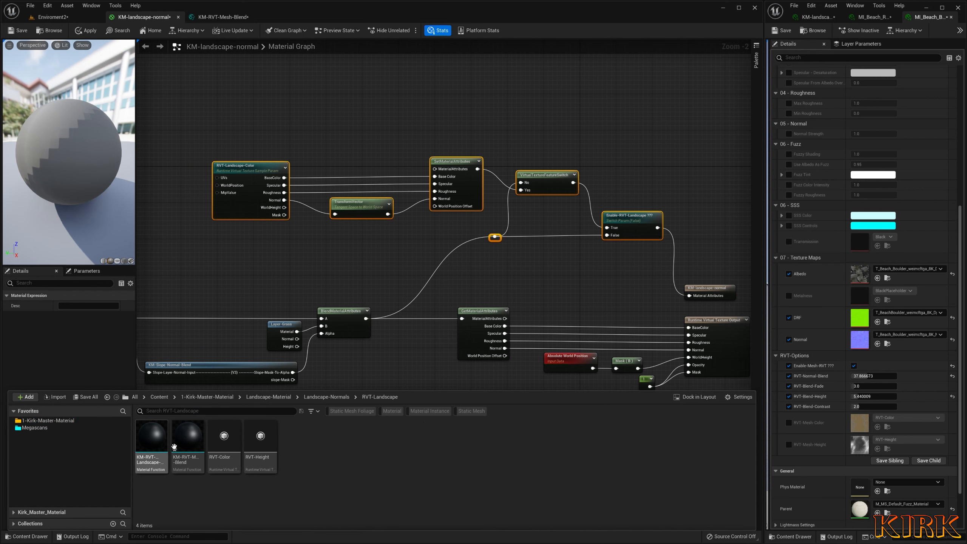
- Add the KM-RVT-Landscape-Switch function to the KM-landscape-normal graph, placing it between the switch nodes and GetMaterialAttributes
drag(159, 444, 489, 270)
right_drag(601, 287, 534, 228)
drag(461, 218, 438, 214)
right_drag(503, 222, 530, 243)
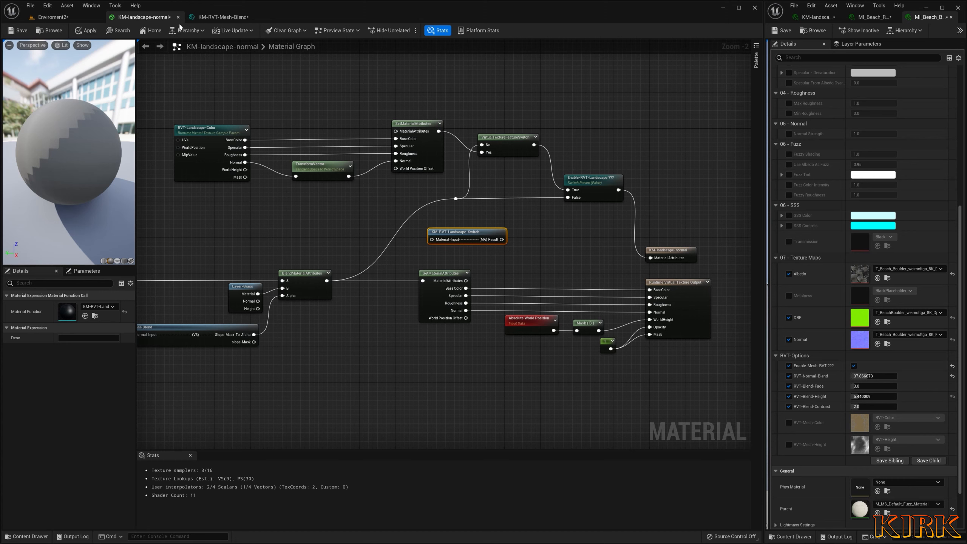
- Check the contrast nodes in the KM-RVT-Mesh-Blend graph and return to the landscape switch function in KM-landscape-normal
click(226, 18)
right_drag(522, 248, 118, 72)
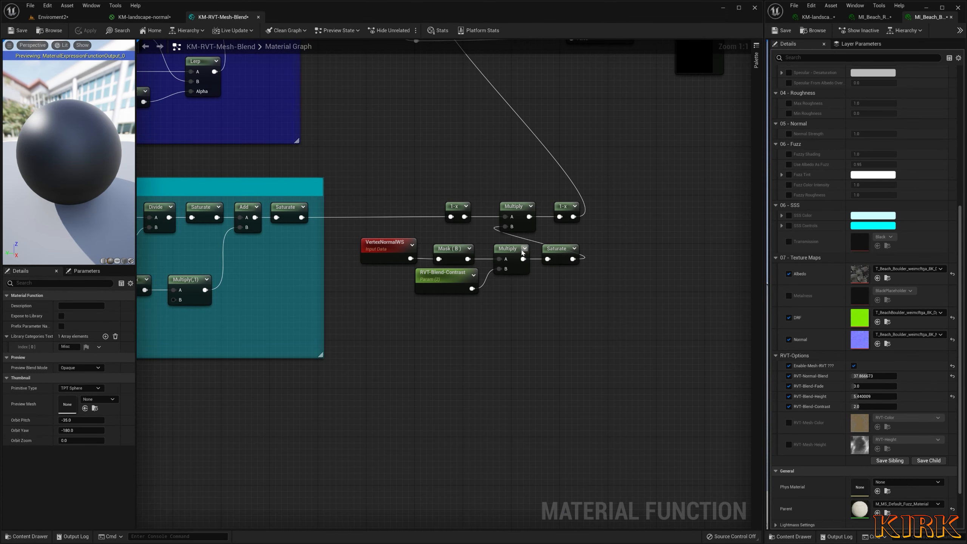
click(151, 18)
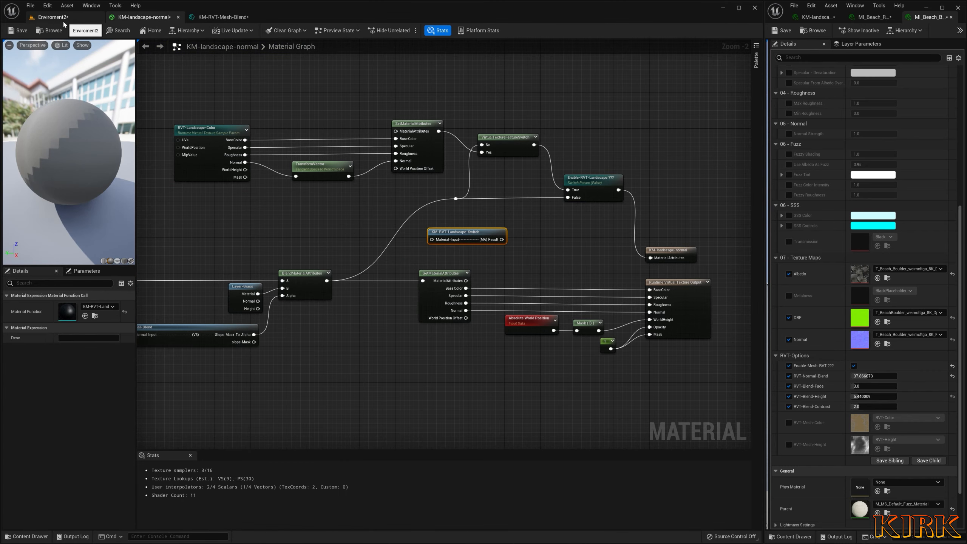
drag(465, 227, 393, 229)
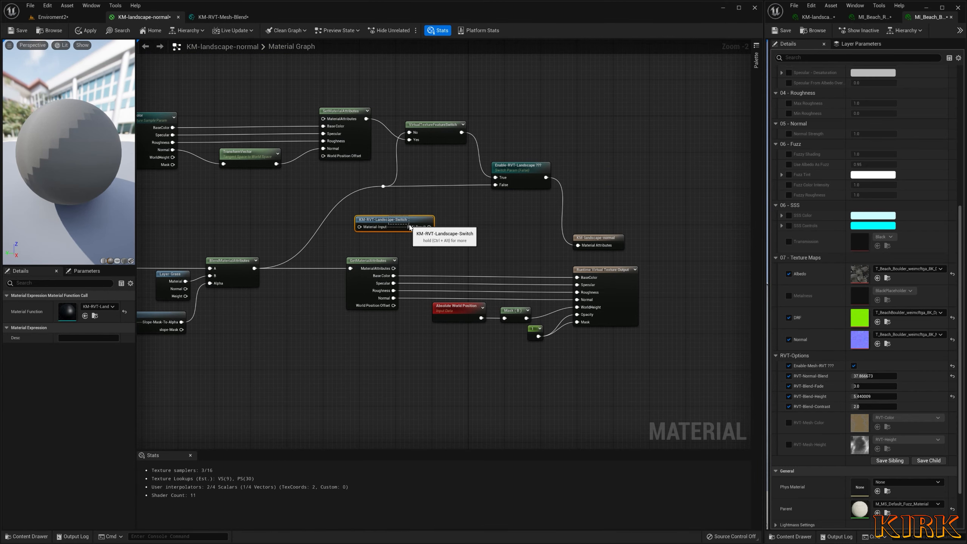
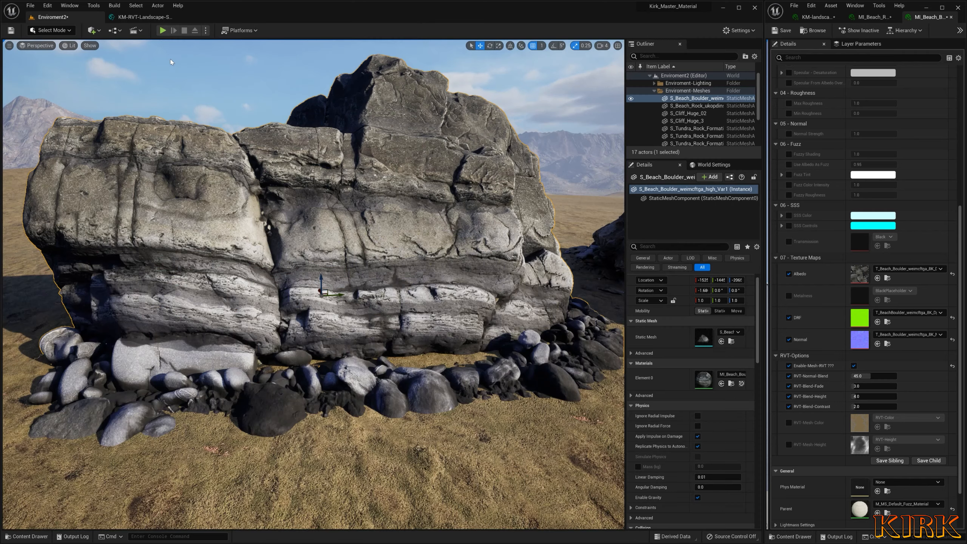
- Review the KM-RVT-Landscape-Switch graph and close it, applying its changes to the original material function
click(151, 17)
right_drag(360, 174, 353, 210)
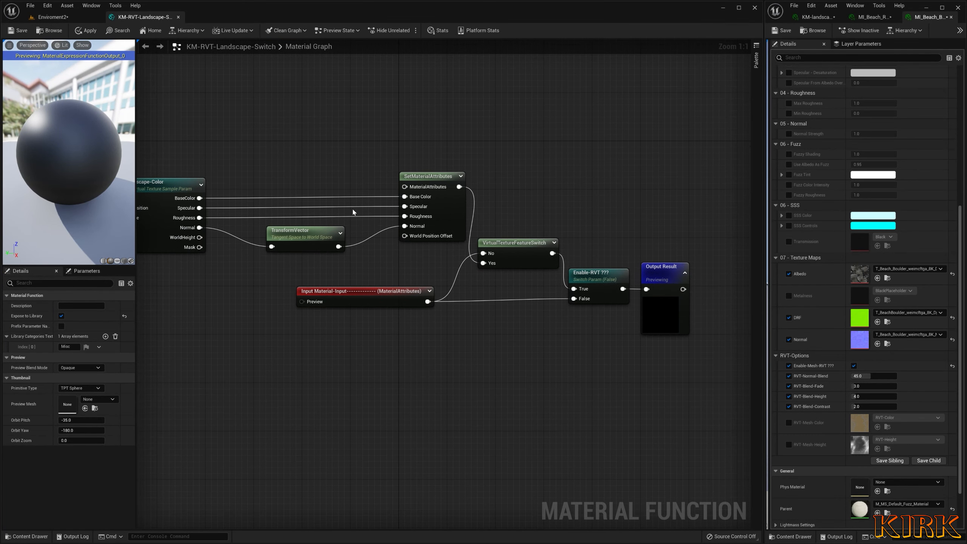
click(179, 17)
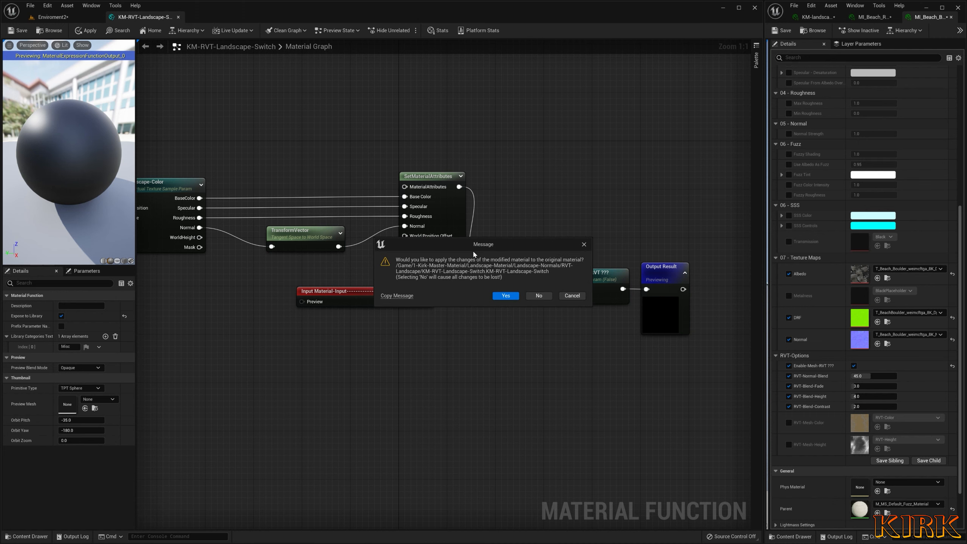
click(506, 298)
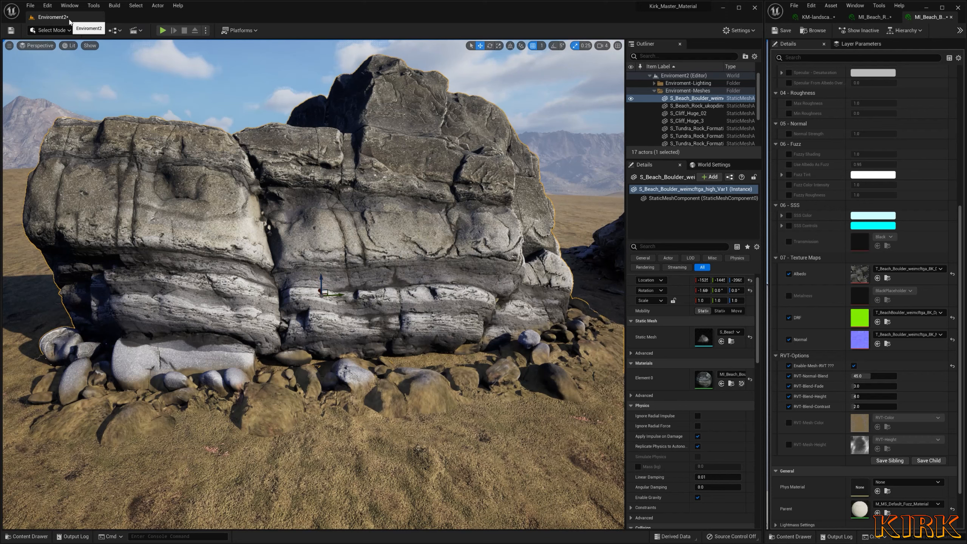
- Inspect the boulder's base and test its blend by sinking the boulder into the terrain and raising it back up
right_drag(313, 284, 407, 229)
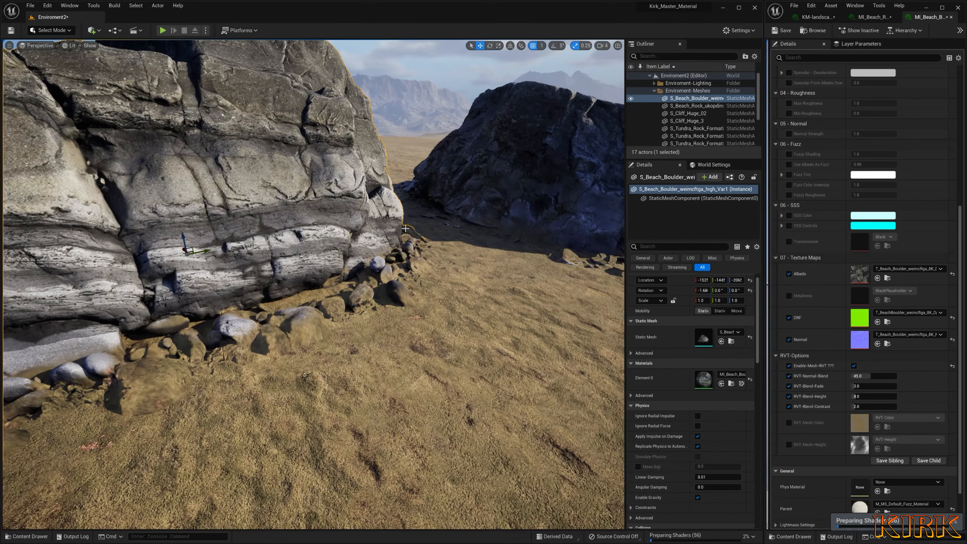
right_click(397, 228)
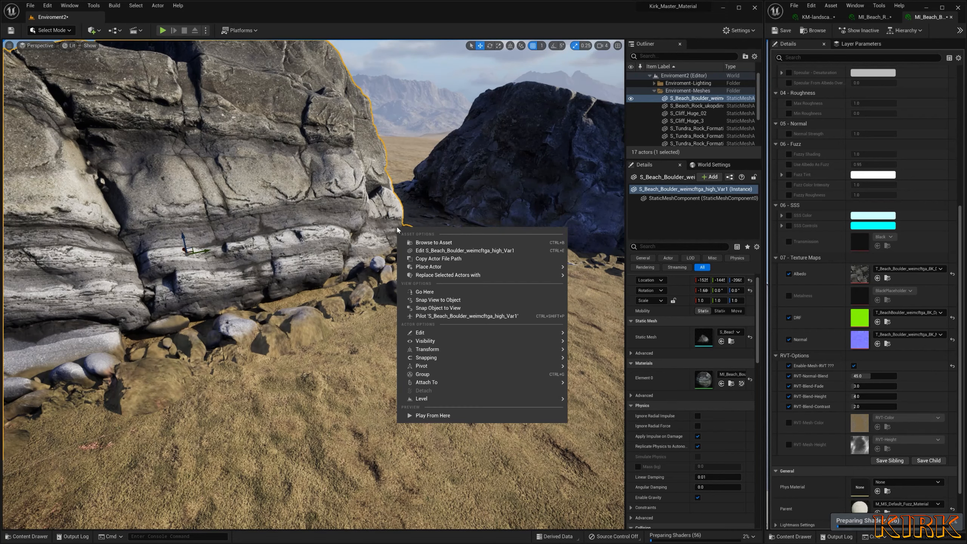
click(307, 228)
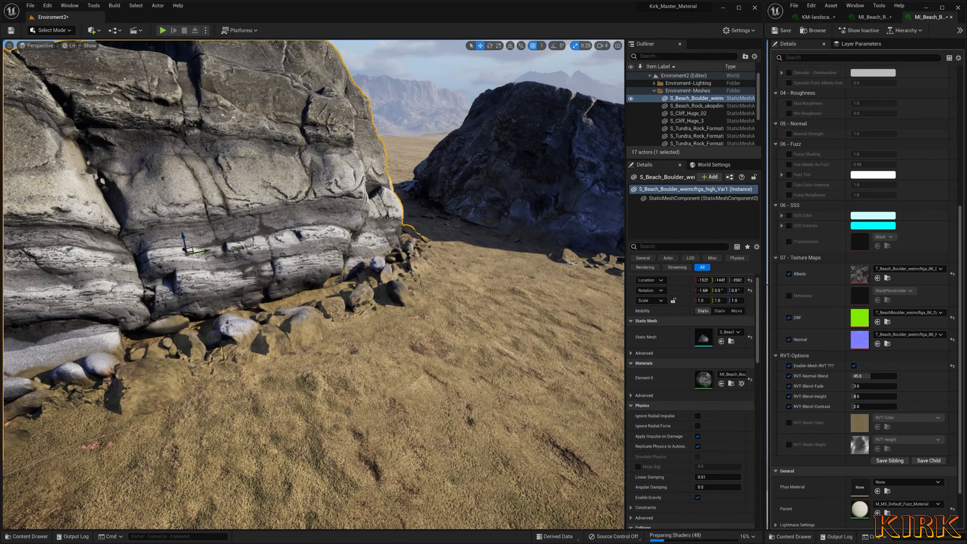
mouse_move(247, 265)
right_down()
mouse_move(267, 261)
mouse_move(163, 263)
mouse_move(259, 269)
right_up()
drag(307, 268, 307, 318)
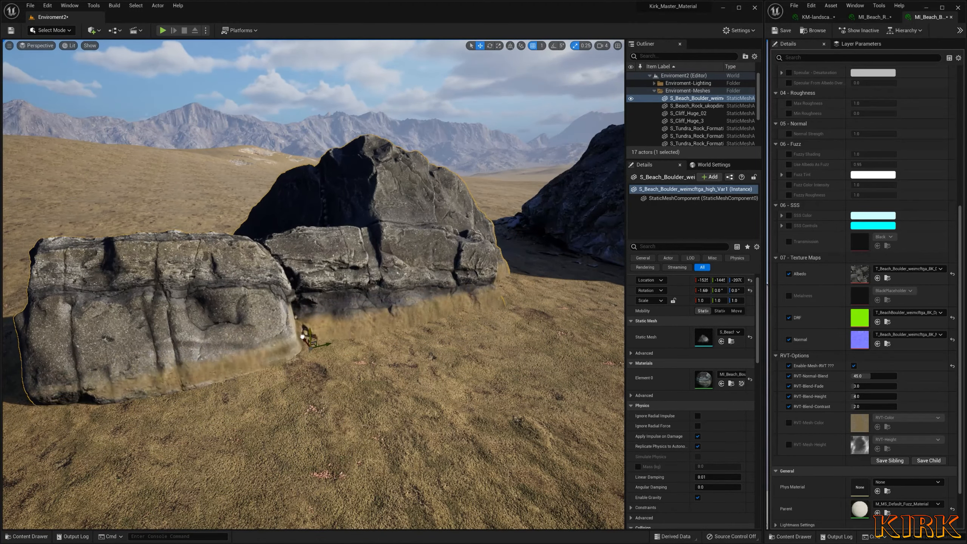
drag(303, 324, 299, 267)
- Select the neighbouring beach rock and examine from several sides how it and its stones blend into the terrain
right_drag(299, 266, 226, 263)
right_drag(360, 303, 312, 304)
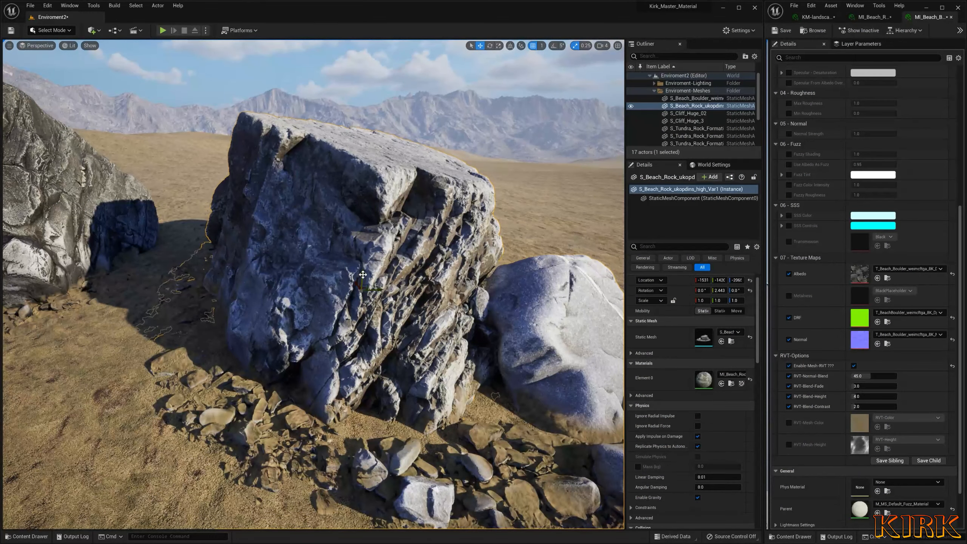
mouse_move(363, 275)
mouse_down()
mouse_move(363, 257)
mouse_move(366, 279)
mouse_move(368, 270)
mouse_up()
right_drag(396, 373, 369, 345)
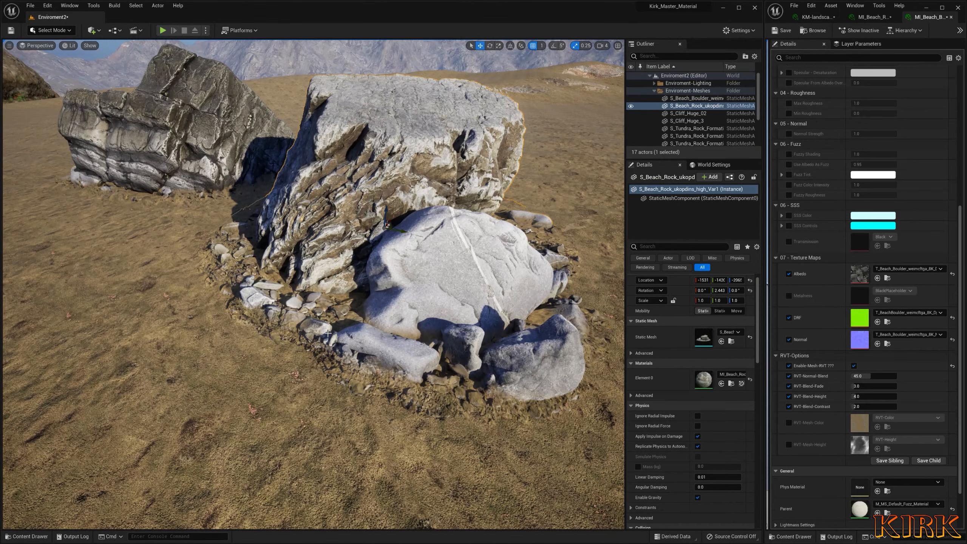
right_drag(264, 334, 280, 293)
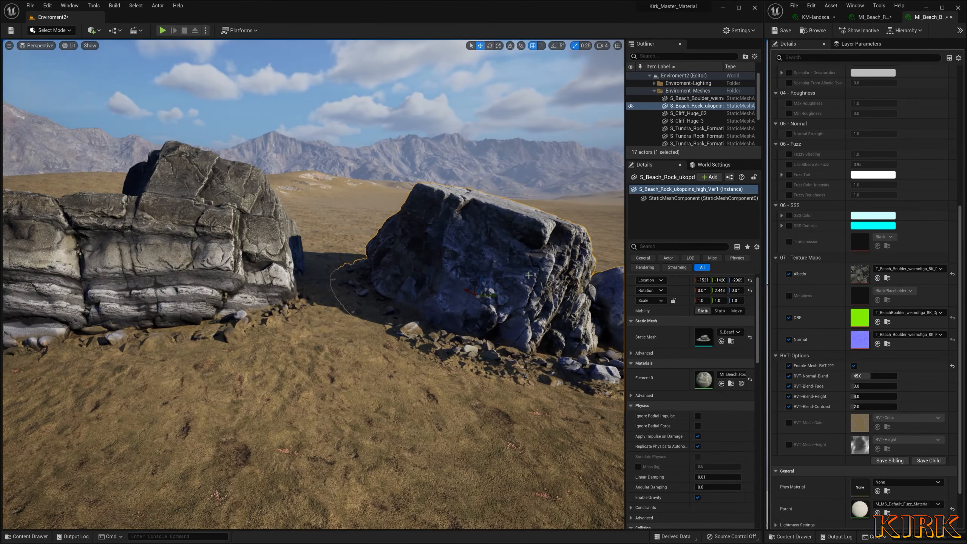
- Compare the parent materials of the beach rock and boulder instances, and open the boulder's parent M_MS_Default_Fuzz_Material
scroll(899, 381, down, 3)
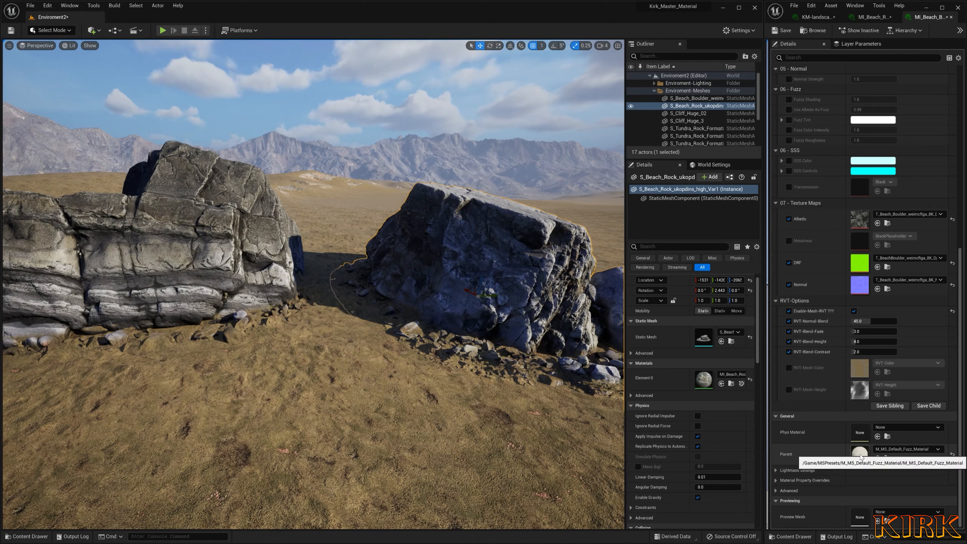
click(872, 18)
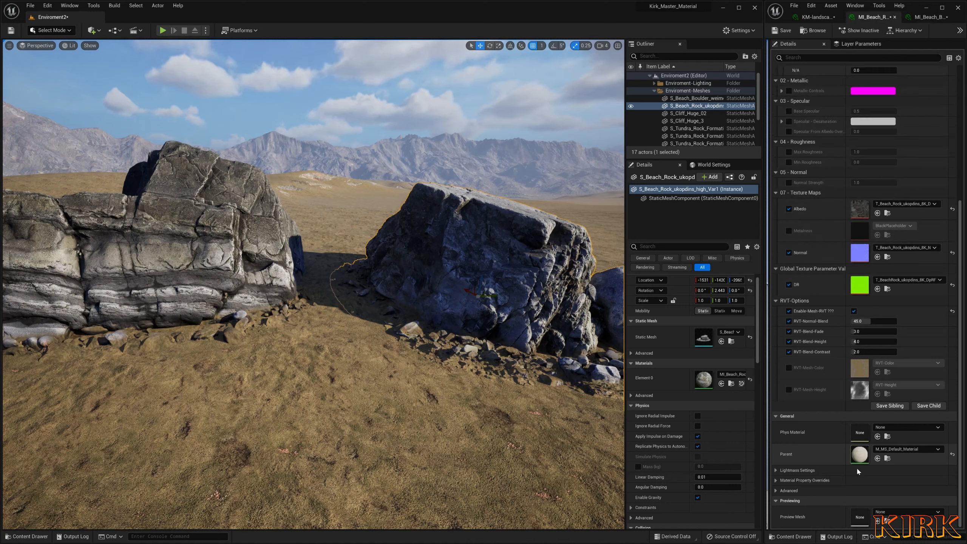
click(931, 18)
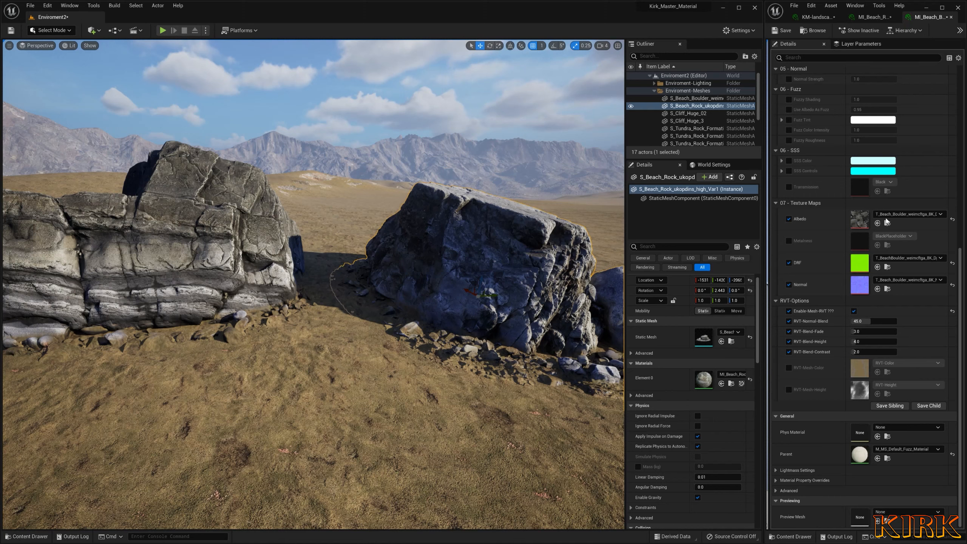
double_click(861, 454)
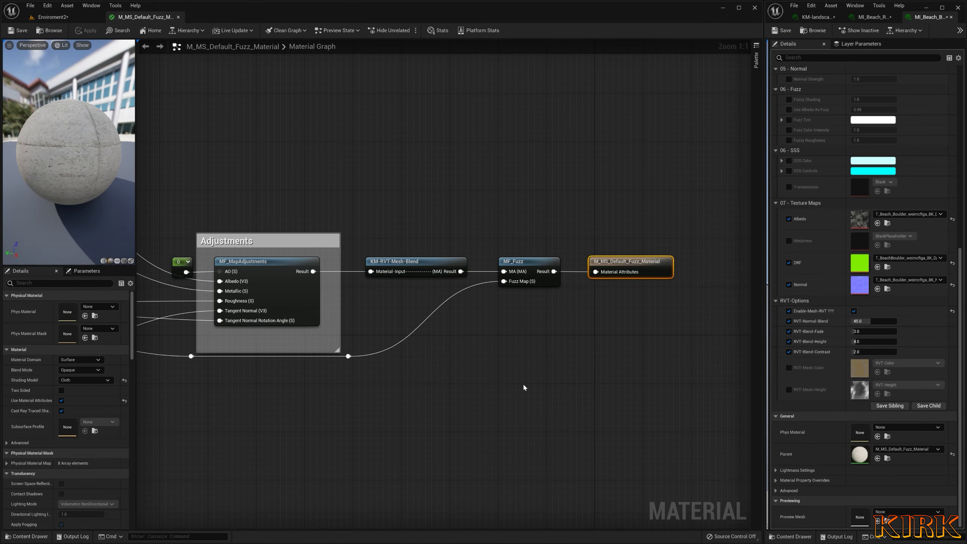
- Move the KM-RVT-Mesh-Blend node slightly above the MF_Fuzz connection, and open its function graph for a look before closing it
right_drag(523, 385, 501, 420)
drag(355, 322, 377, 299)
double_click(380, 293)
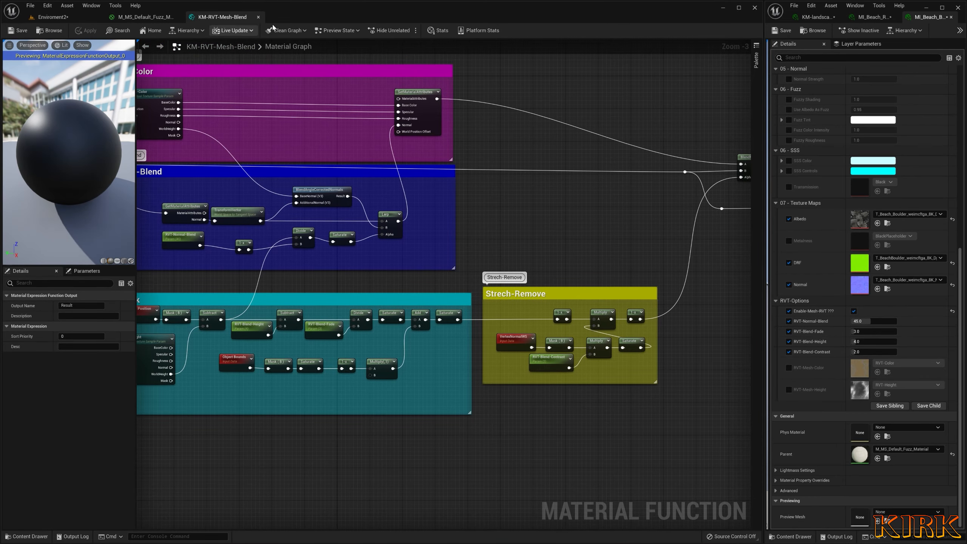
click(260, 16)
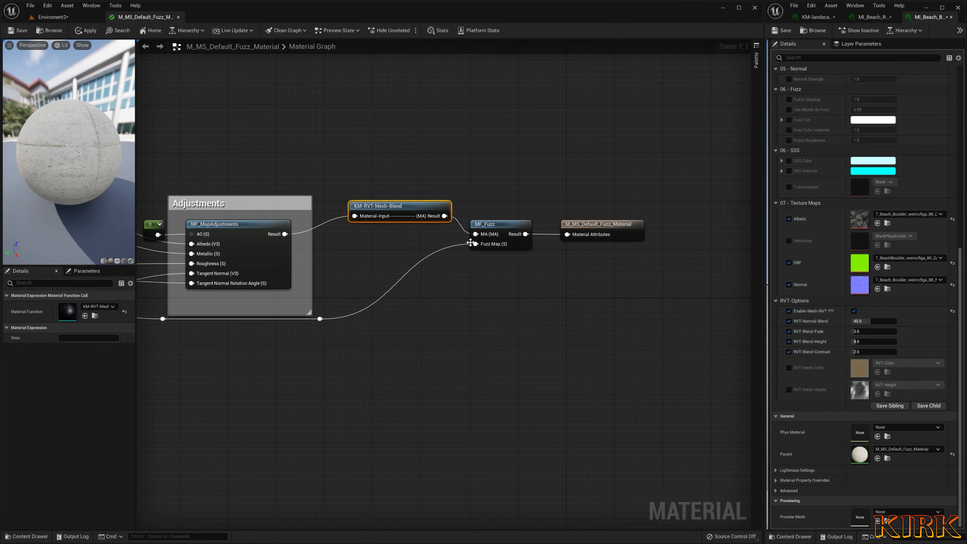
- Move KM-RVT-Mesh-Blend below the main node chain and connect the MF_MapAdjustments Result directly to the MA input of MF_Fuzz
drag(403, 206, 396, 351)
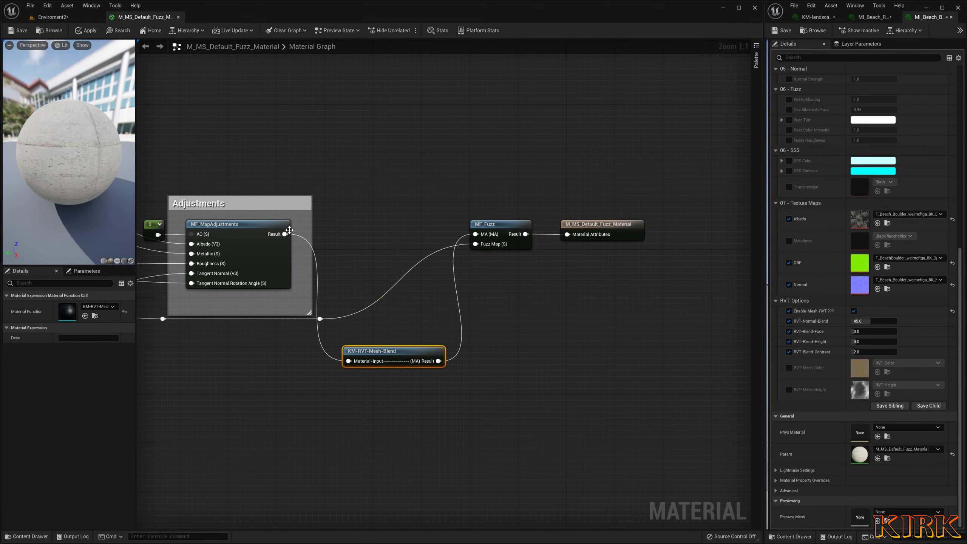
drag(285, 234, 476, 234)
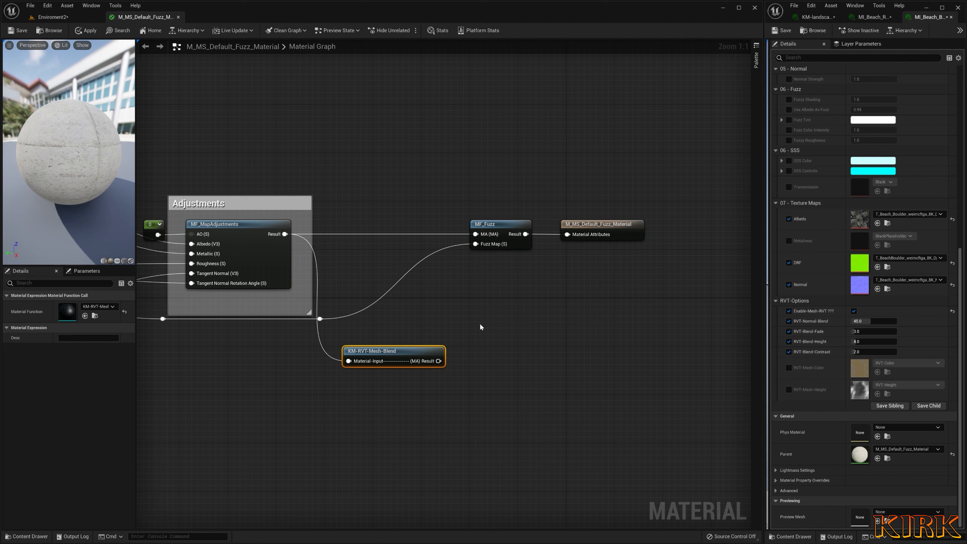
drag(354, 321, 143, 331)
click(459, 298)
drag(423, 359, 445, 352)
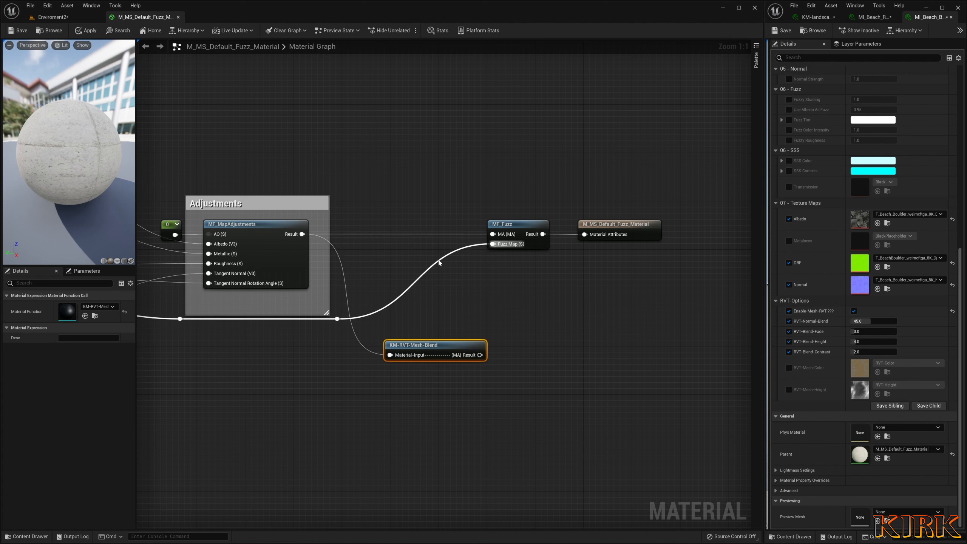
click(425, 269)
drag(323, 334, 644, 328)
click(723, 304)
right_drag(724, 303, 554, 306)
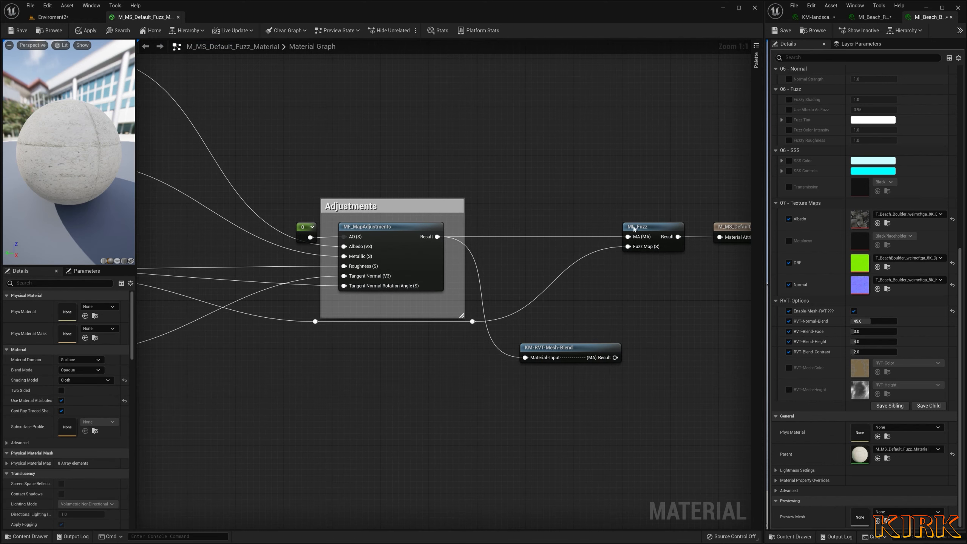
- Place KM-RVT-Mesh-Blend between MF_MapAdjustments and MF_Fuzz, reconnect its Result to the MA input, then apply the changes and close the material
drag(573, 349, 548, 204)
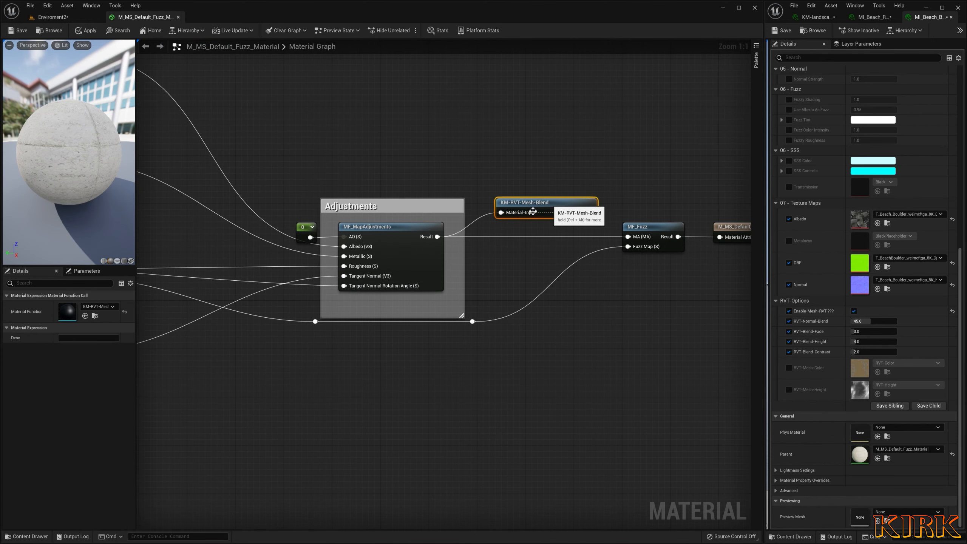
drag(591, 212, 640, 242)
drag(565, 203, 553, 229)
click(673, 310)
right_drag(673, 311, 530, 313)
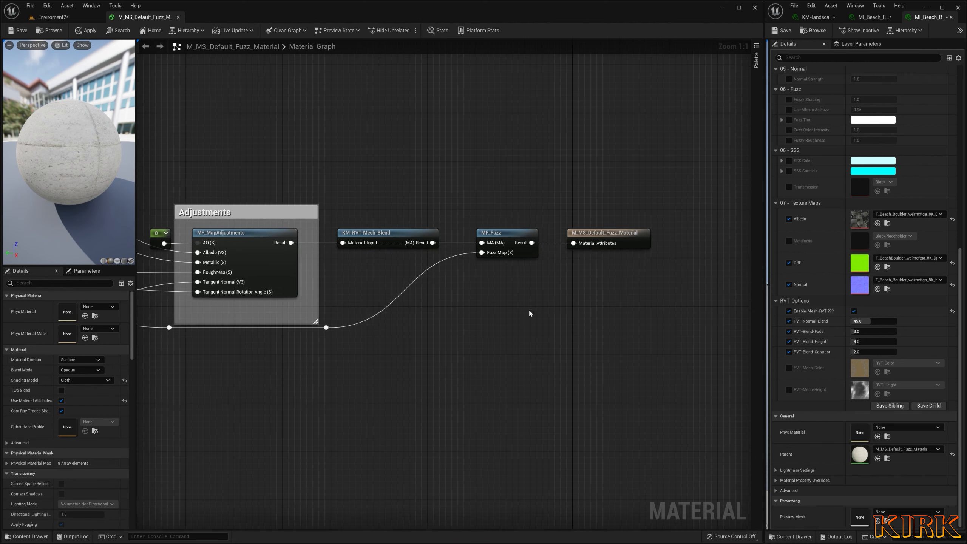
click(81, 32)
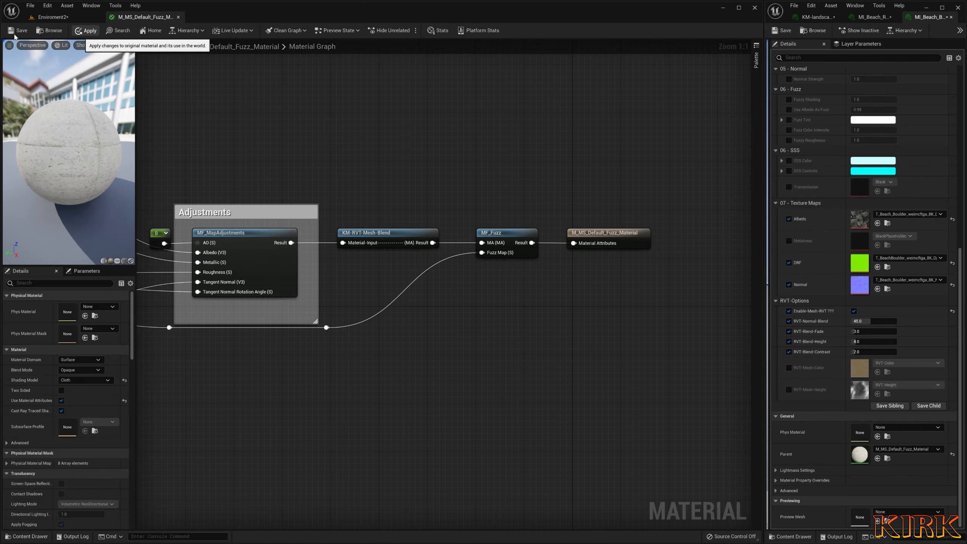
click(178, 17)
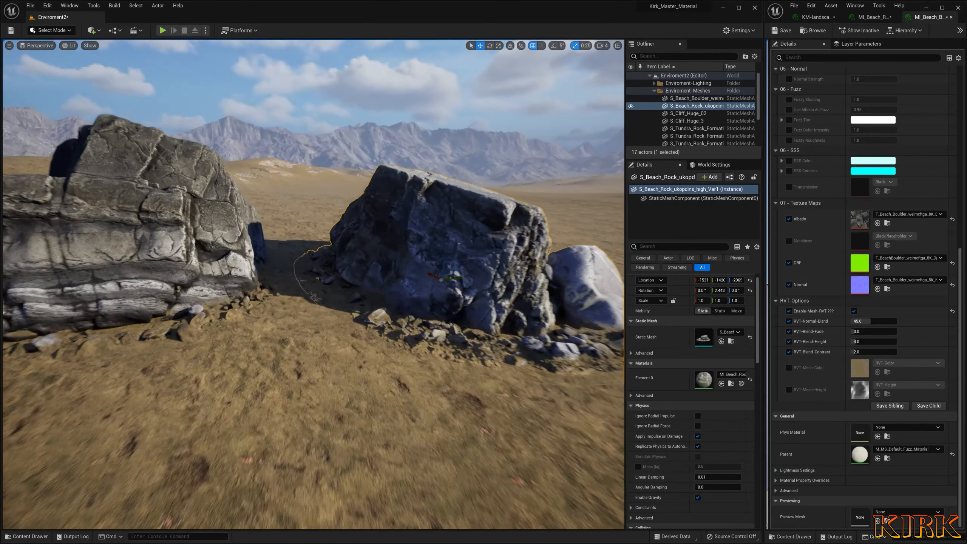
- Select the beach boulder and examine how its base and the neighbouring beach rock meet the terrain
right_drag(313, 283, 266, 230)
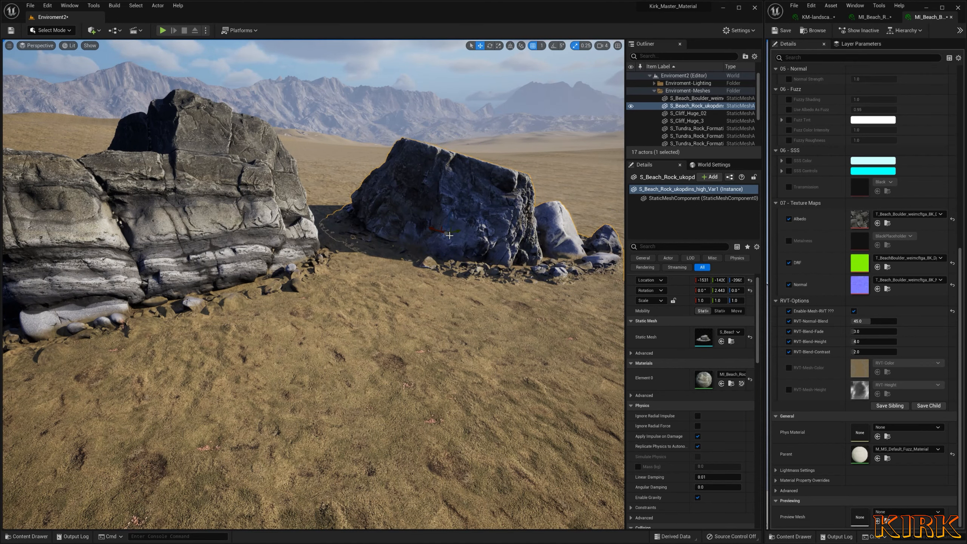
mouse_move(266, 230)
right_down()
mouse_move(237, 219)
mouse_move(267, 208)
mouse_move(254, 237)
right_up()
click(254, 237)
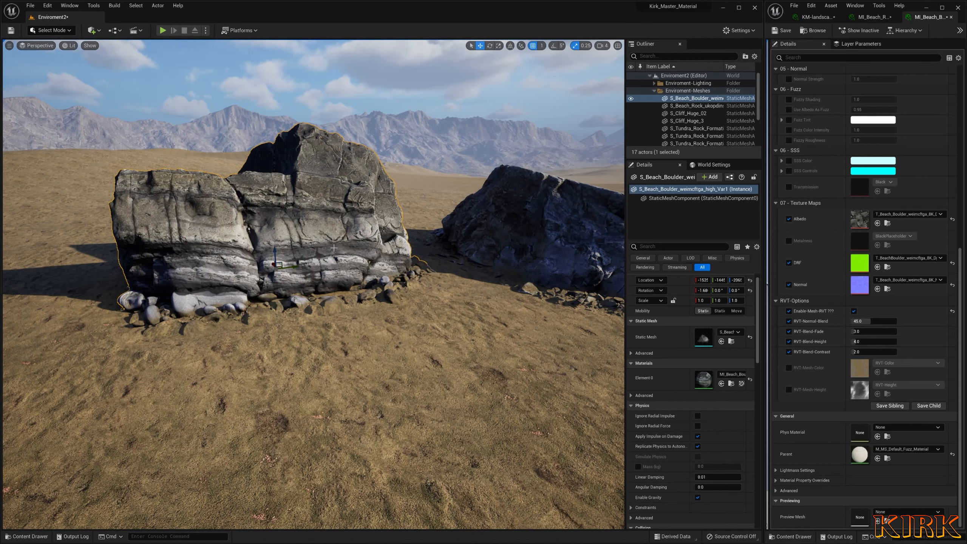
right_drag(386, 267, 407, 266)
right_drag(417, 213, 384, 214)
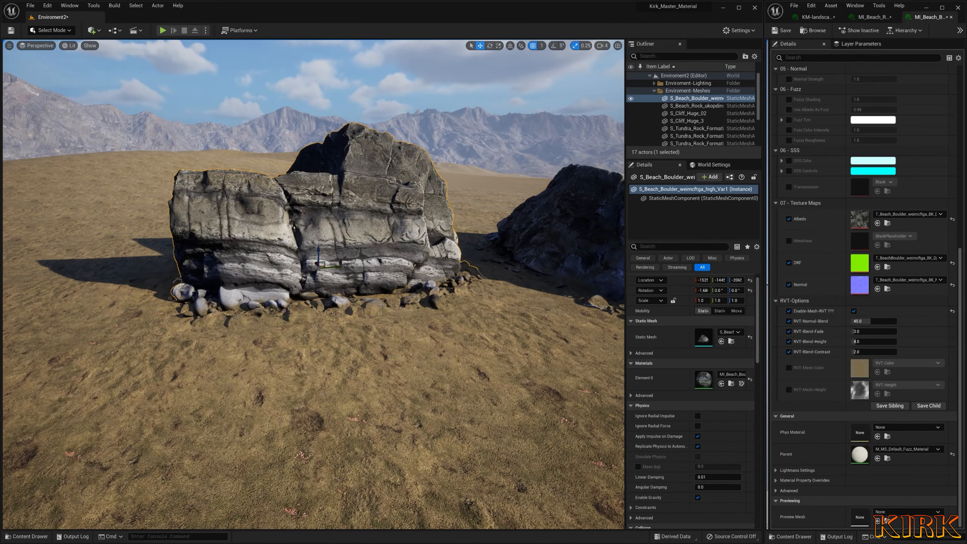
- Nudge the beach boulder to test its terrain blend, and compare it with the neighbouring rock from several viewpoints
mouse_move(317, 249)
mouse_down()
mouse_move(316, 205)
mouse_move(313, 251)
mouse_up()
right_drag(333, 262, 367, 271)
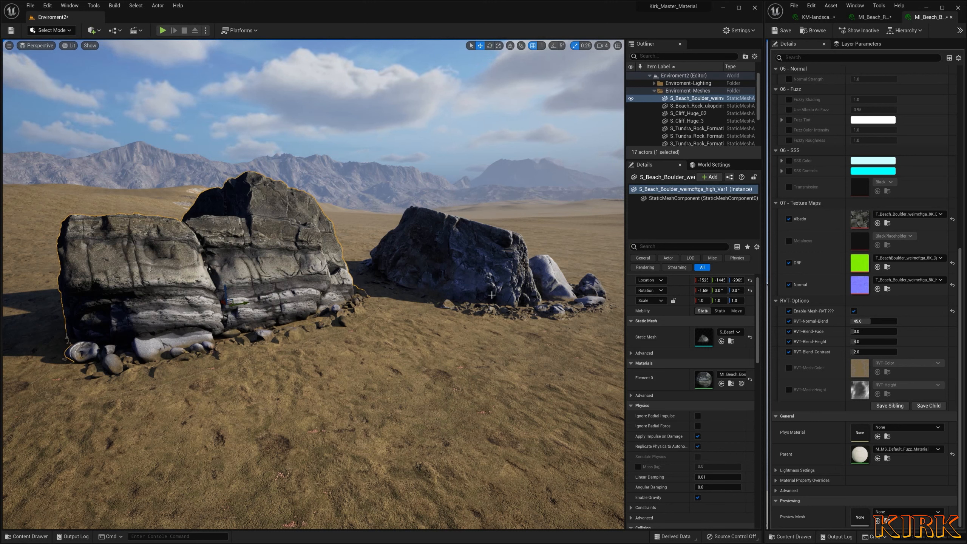
right_drag(410, 305, 506, 301)
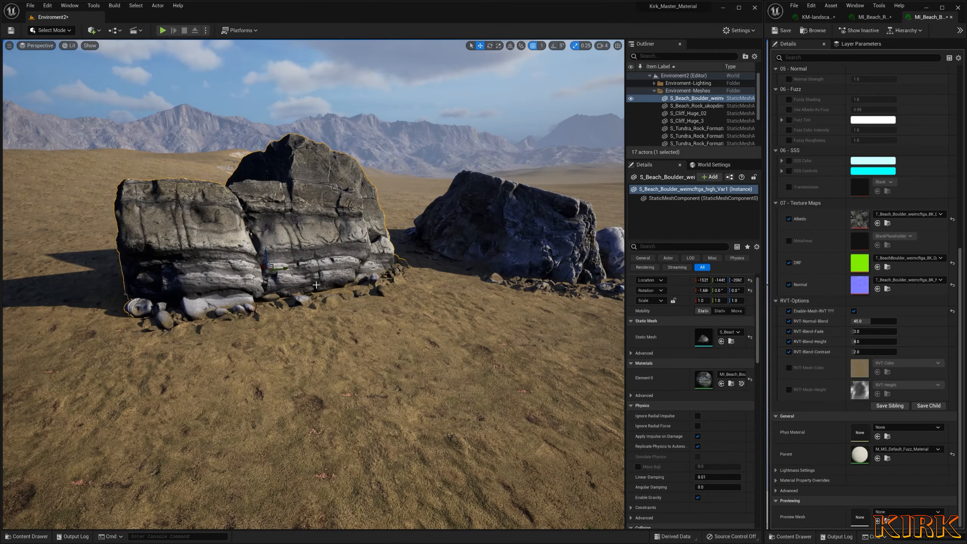
mouse_move(267, 251)
mouse_down()
mouse_move(267, 260)
mouse_move(273, 239)
mouse_move(275, 250)
mouse_up()
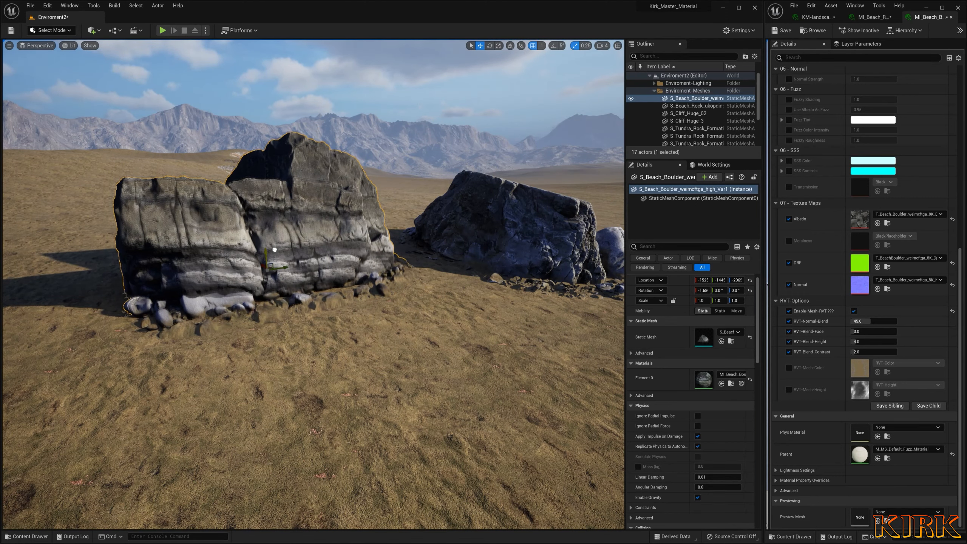
right_drag(440, 286, 425, 284)
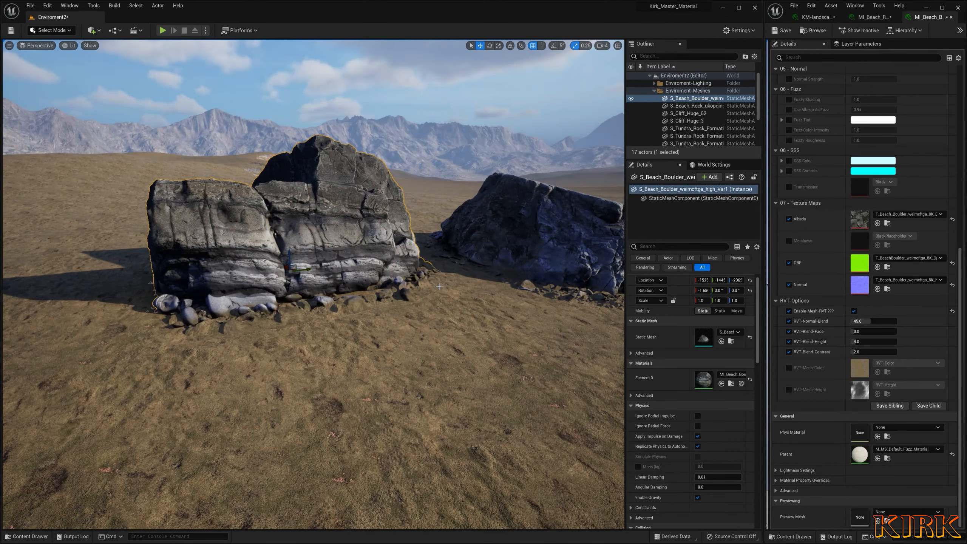